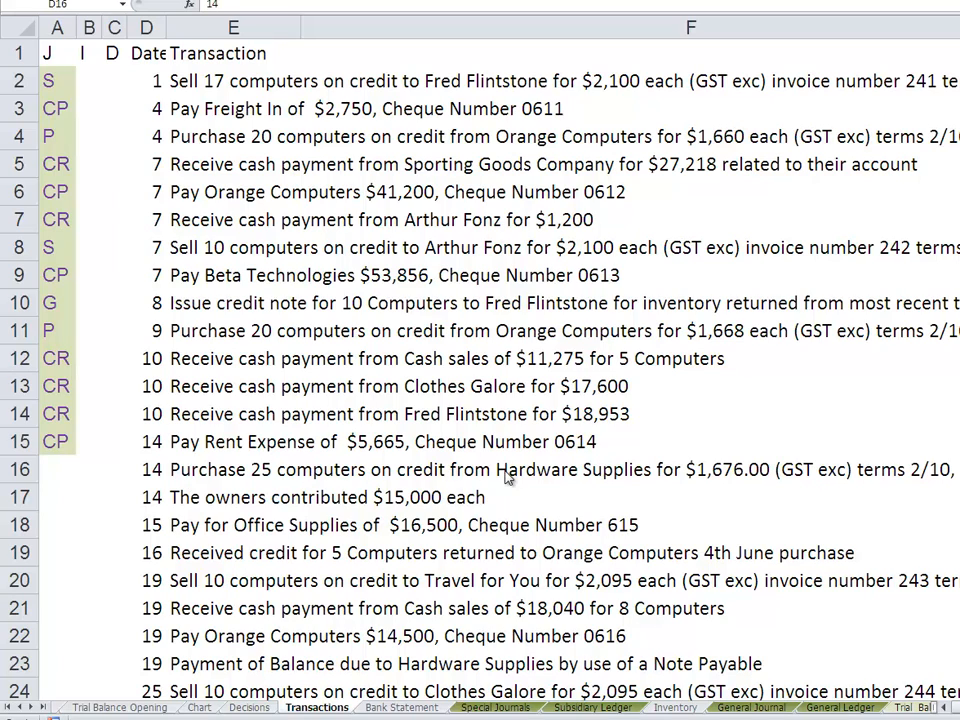
# - Mark the day 14 Hardware Supplies purchase with P in the J column and Y in the I column
pyautogui.click(51, 468)
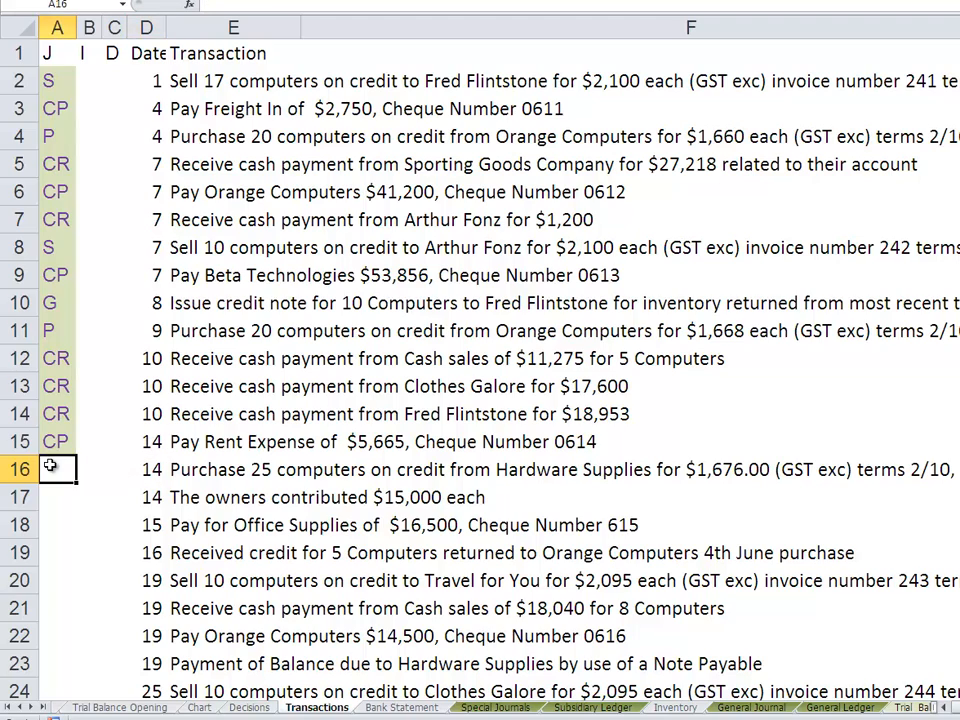
pyautogui.write('P')
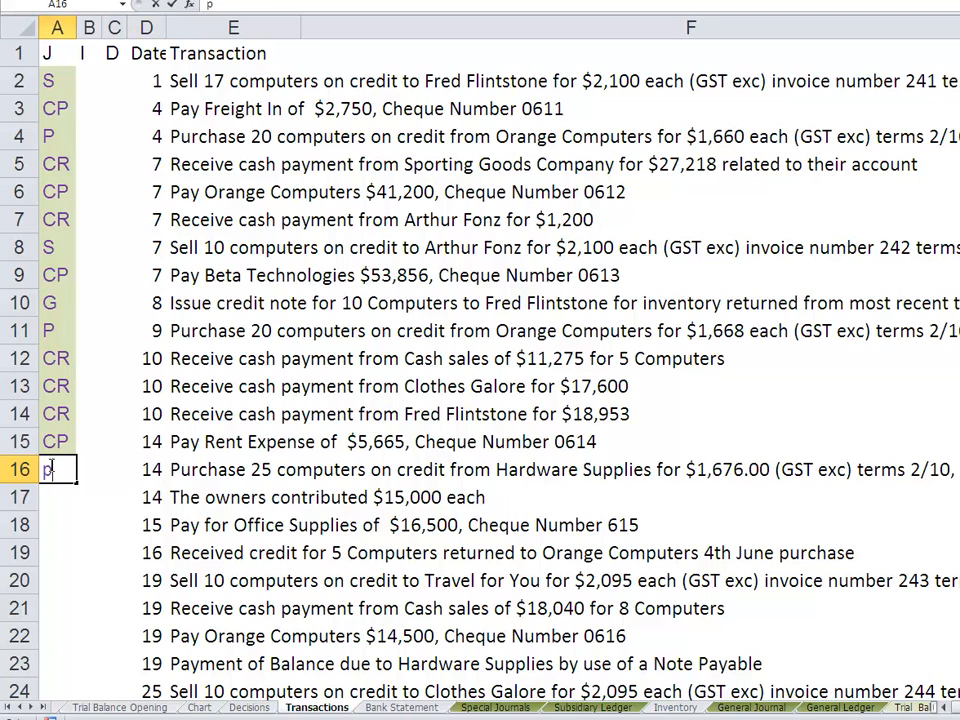
pyautogui.press('BackSpace')
pyautogui.write('P')
pyautogui.press('Return')
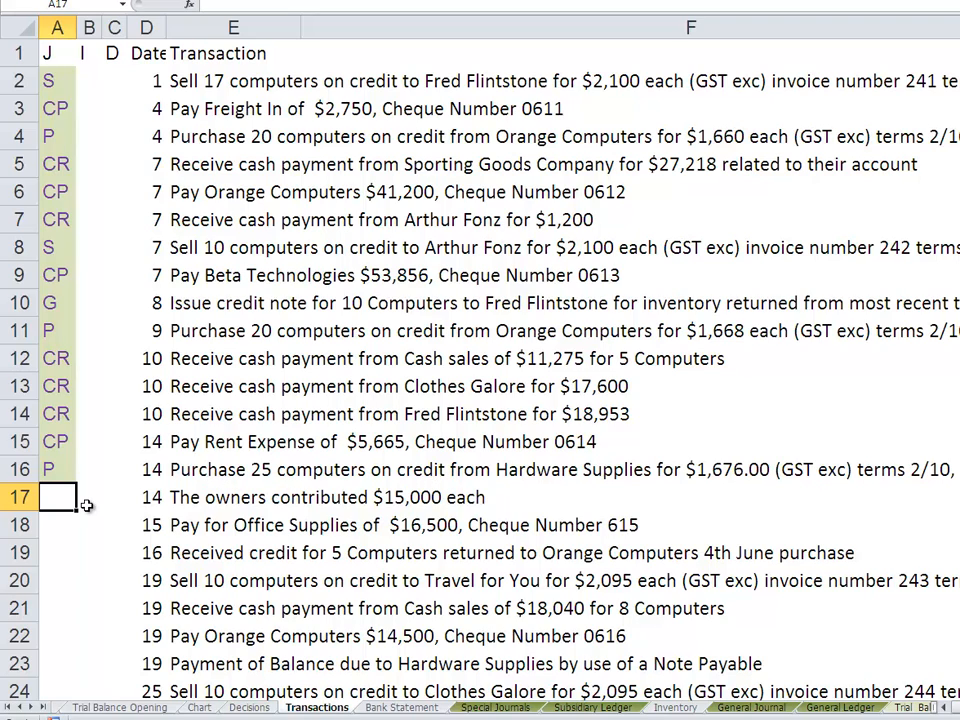
pyautogui.click(92, 468)
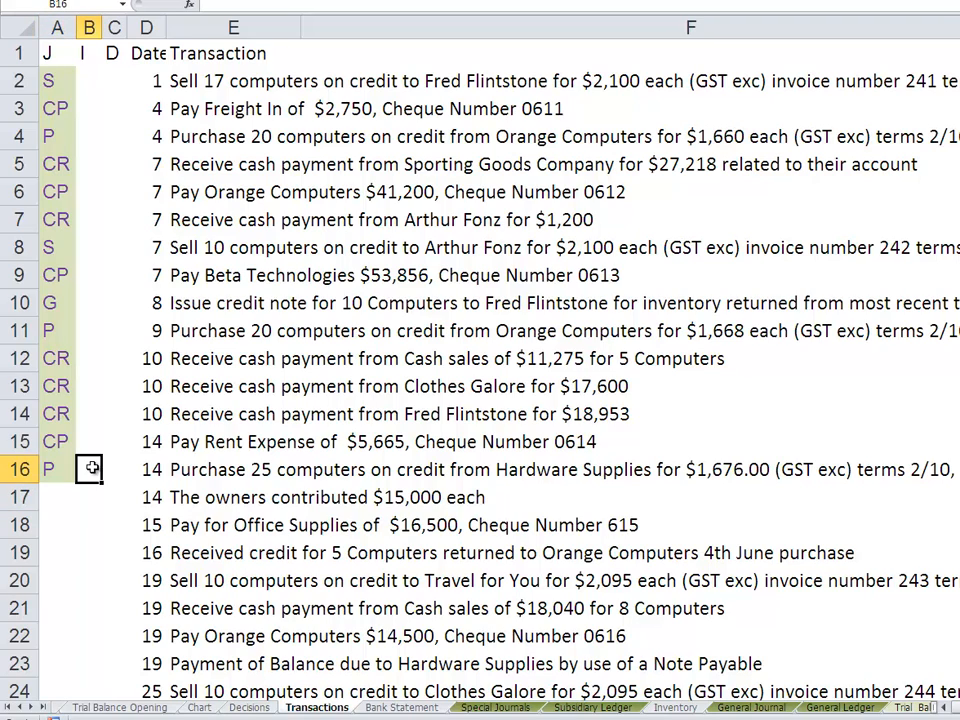
pyautogui.write('Y')
pyautogui.press('Return')
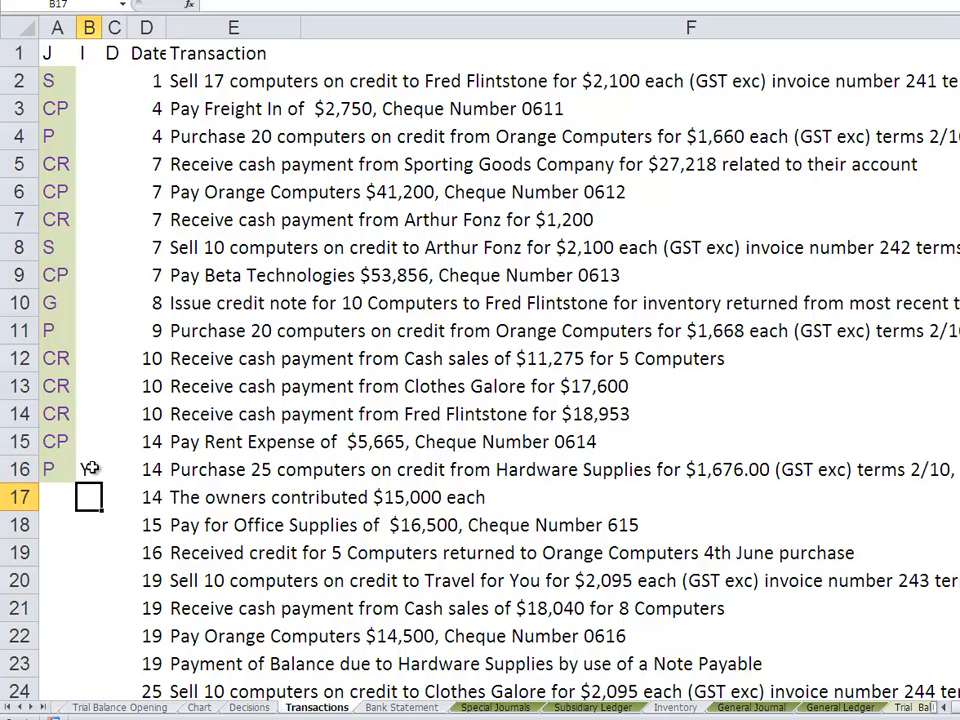
# - Check the full Hardware Supplies purchase description and enter N in its D column
pyautogui.click(113, 471)
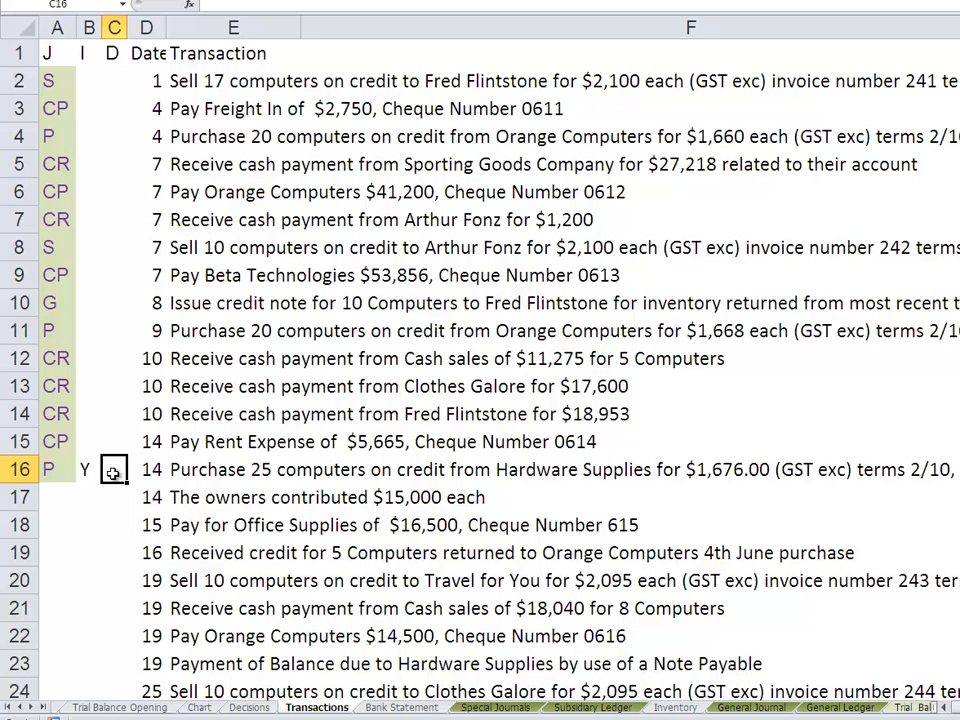
pyautogui.press('Right')
pyautogui.press('Right')
pyautogui.press('Right')
pyautogui.press('Right')
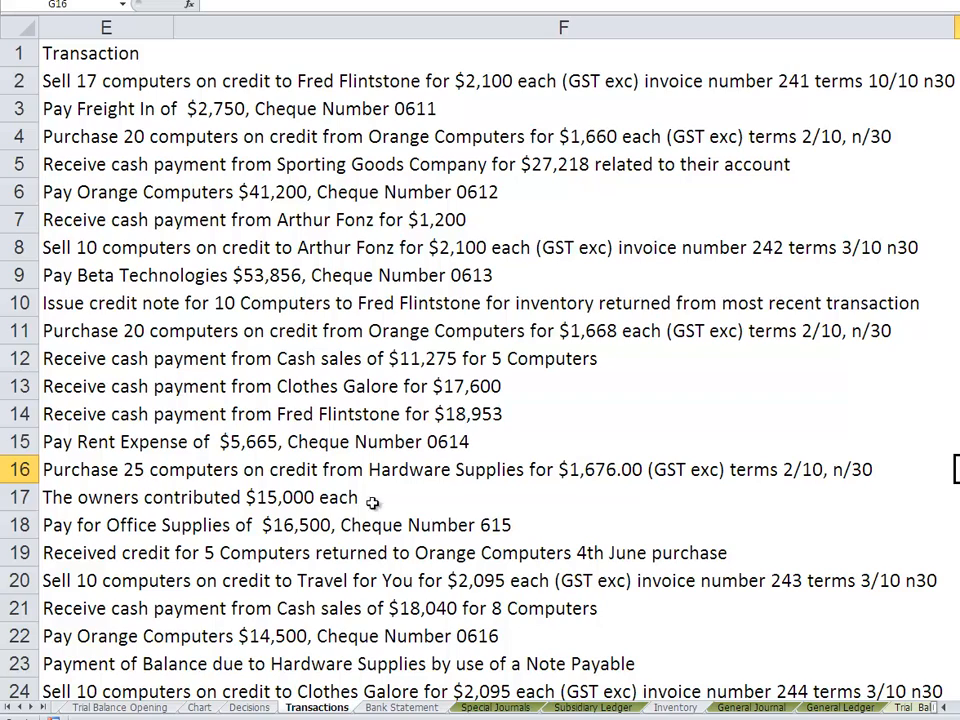
pyautogui.click(62, 463)
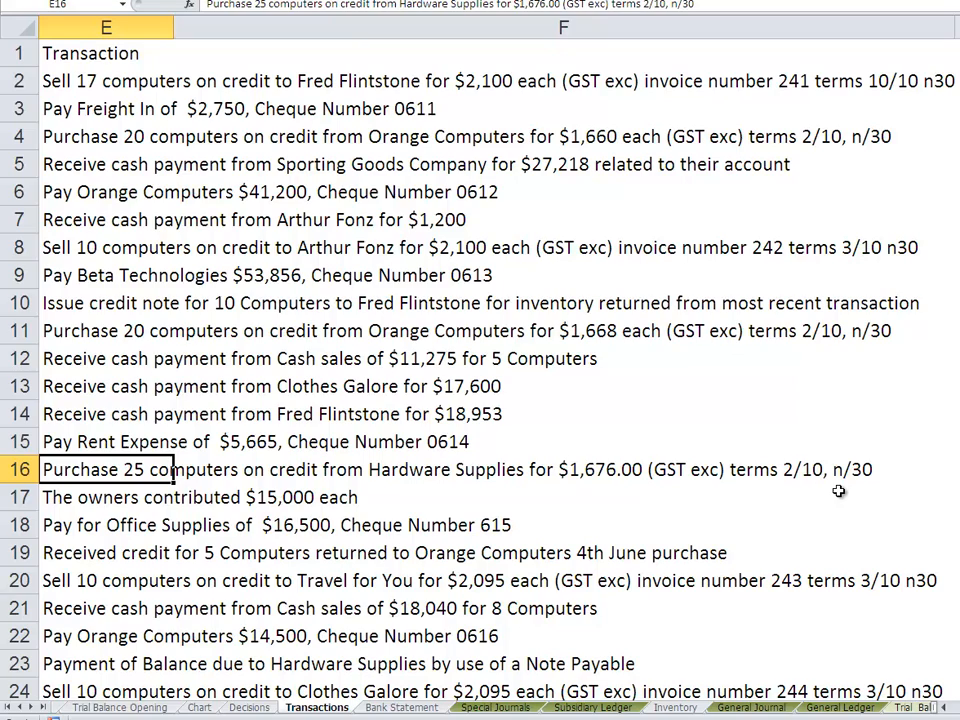
pyautogui.press('Left')
pyautogui.press('Left')
pyautogui.press('Left')
pyautogui.press('Left')
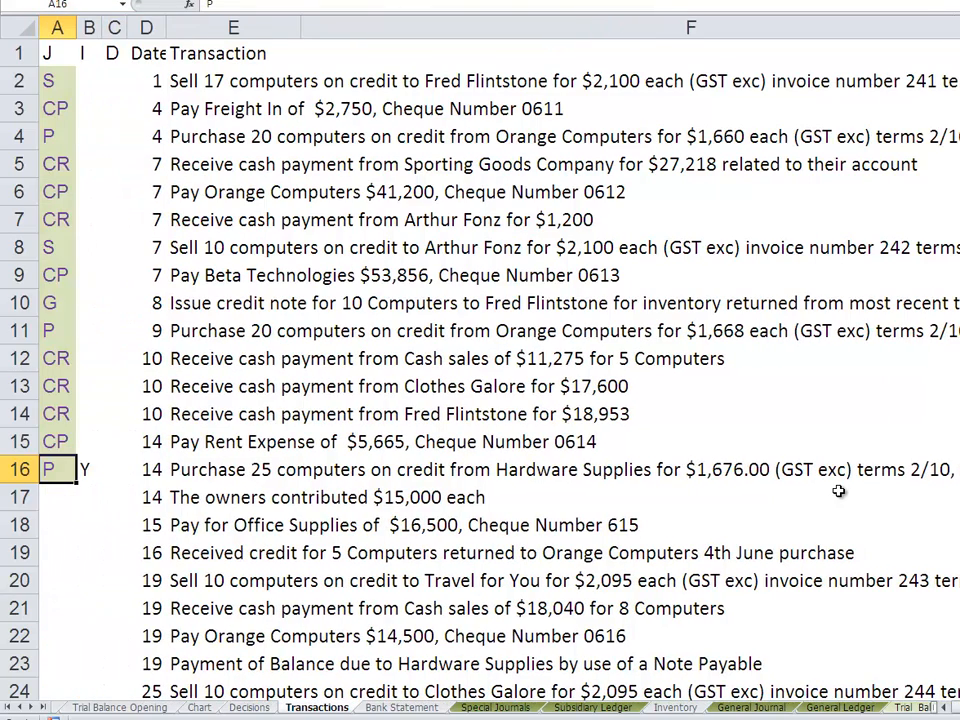
pyautogui.press('Right')
pyautogui.press('Right')
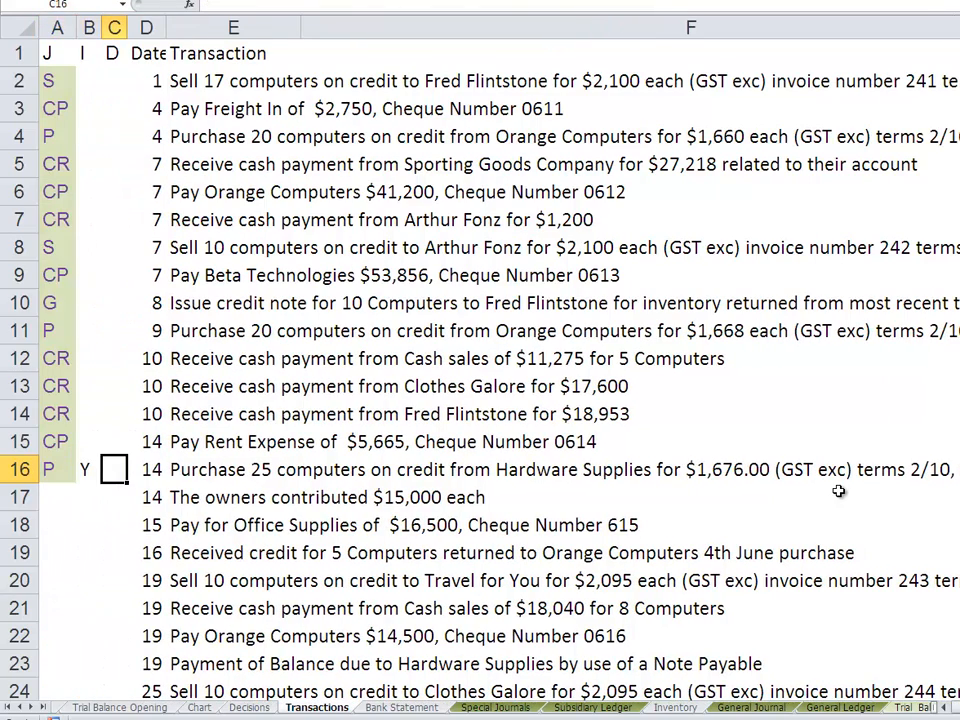
pyautogui.write('N')
pyautogui.press('Return')
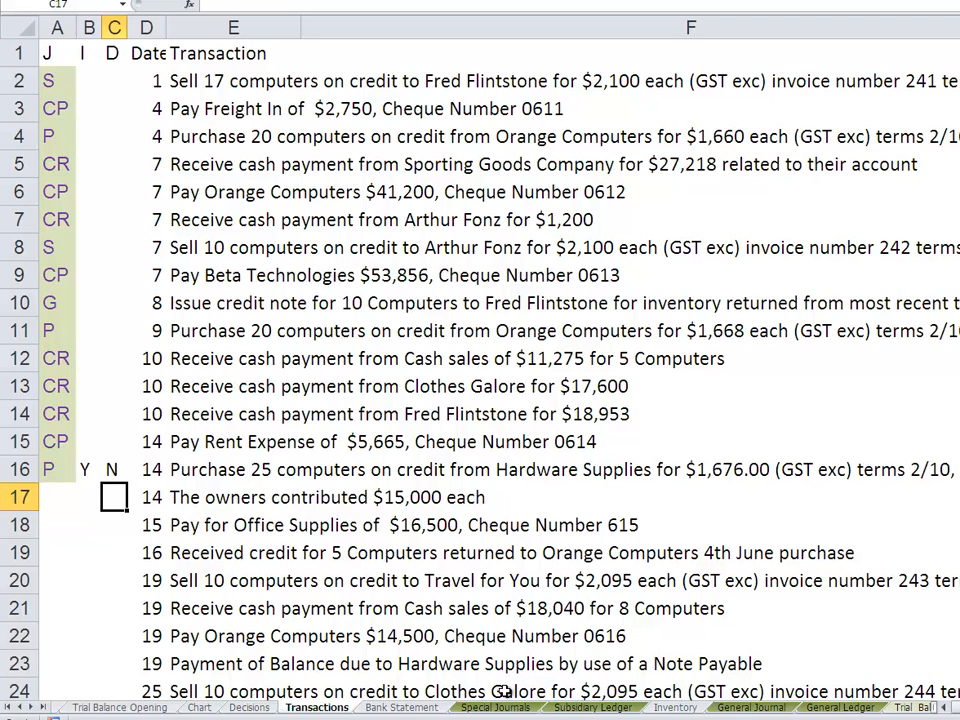
# - On the Inventory sheet, record the 14/06/2013 purchase with quantity 25 and unit cost 1676
pyautogui.click(676, 708)
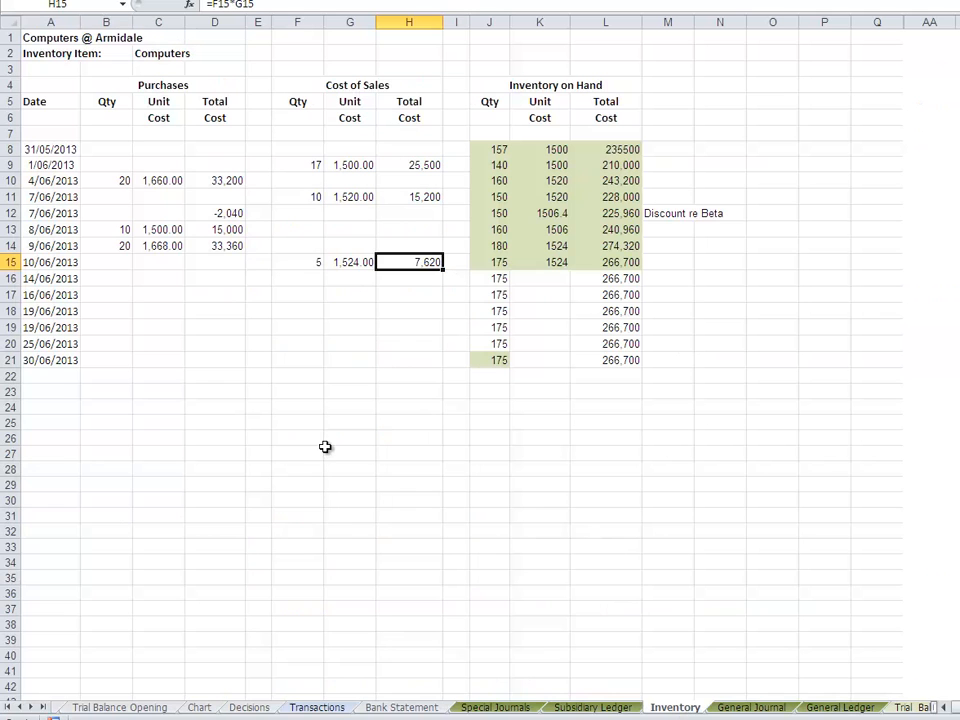
pyautogui.click(120, 279)
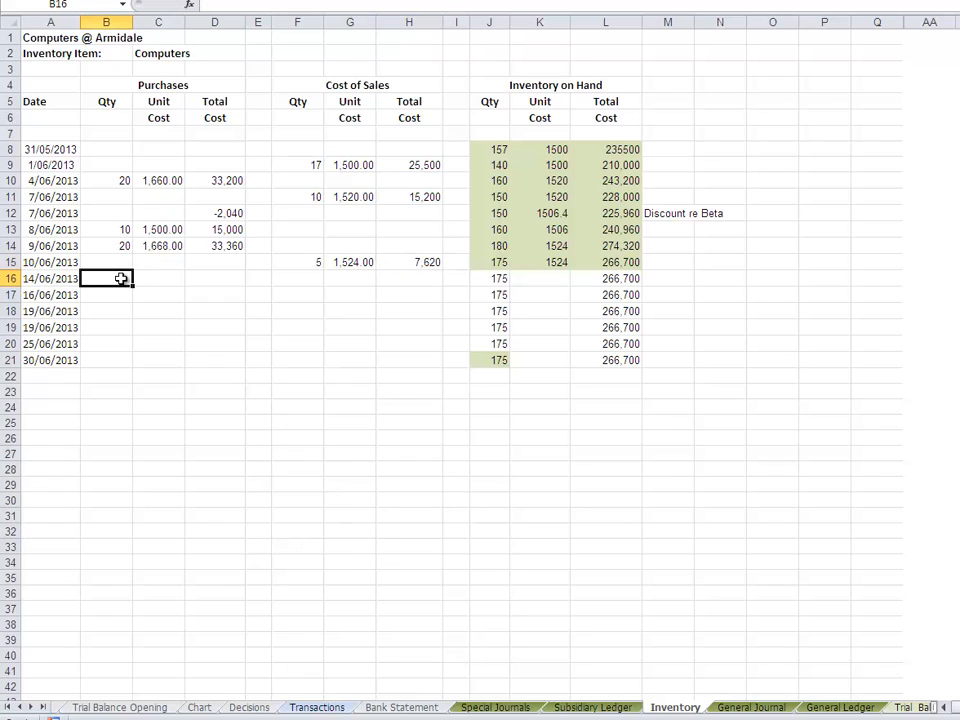
pyautogui.write('25')
pyautogui.press('Tab')
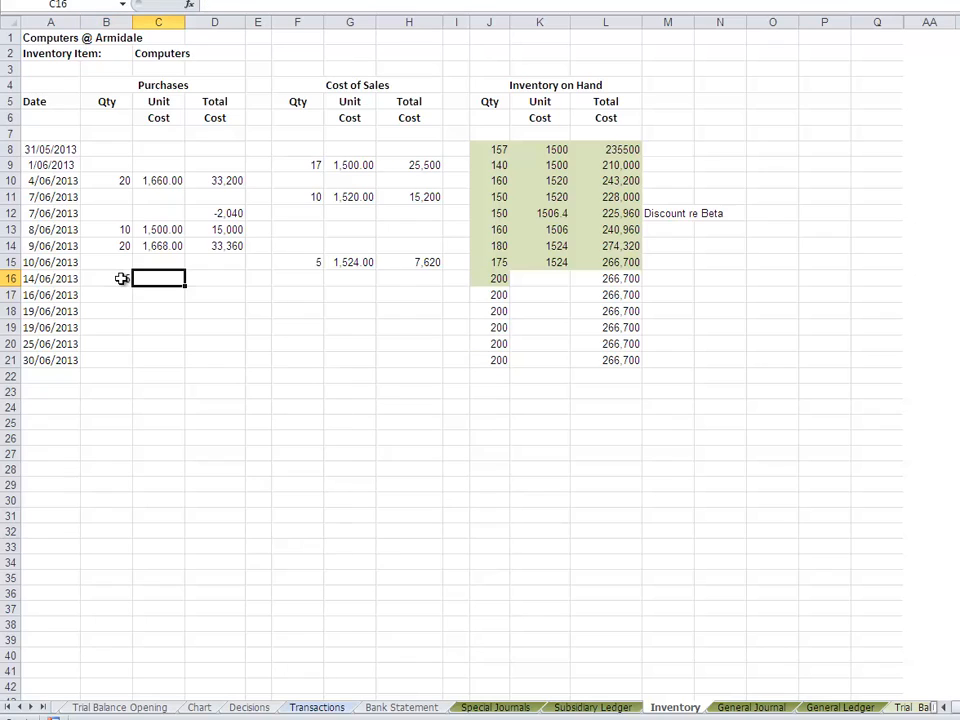
pyautogui.write('1676')
pyautogui.press('Return')
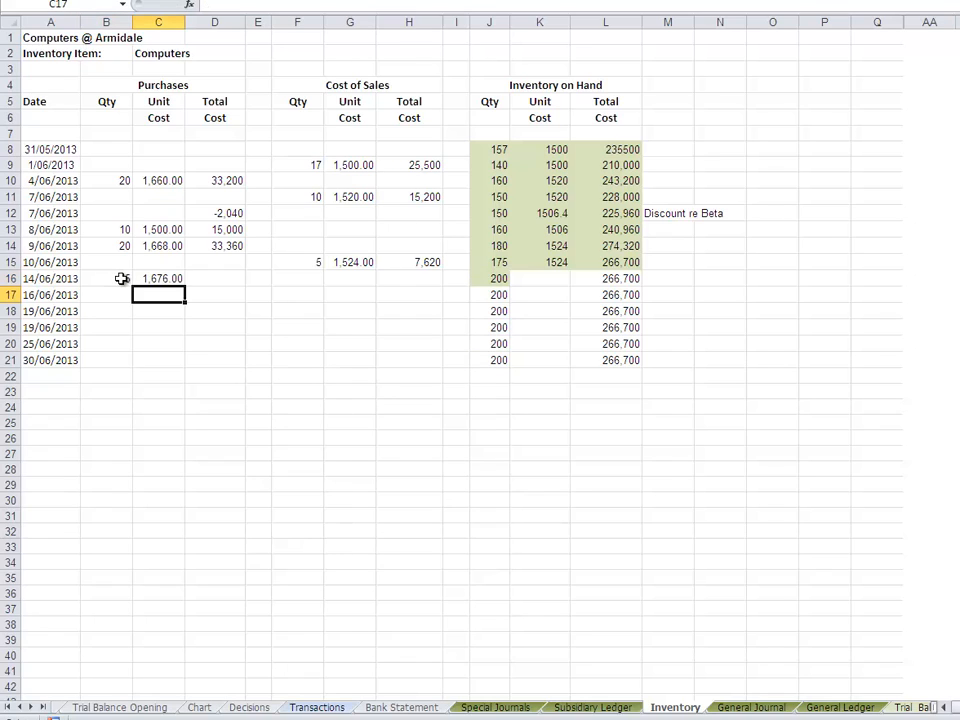
# - Calculate the 14/06/2013 purchase's total cost with the formula =B16*C16
pyautogui.click(227, 277)
pyautogui.write('=')
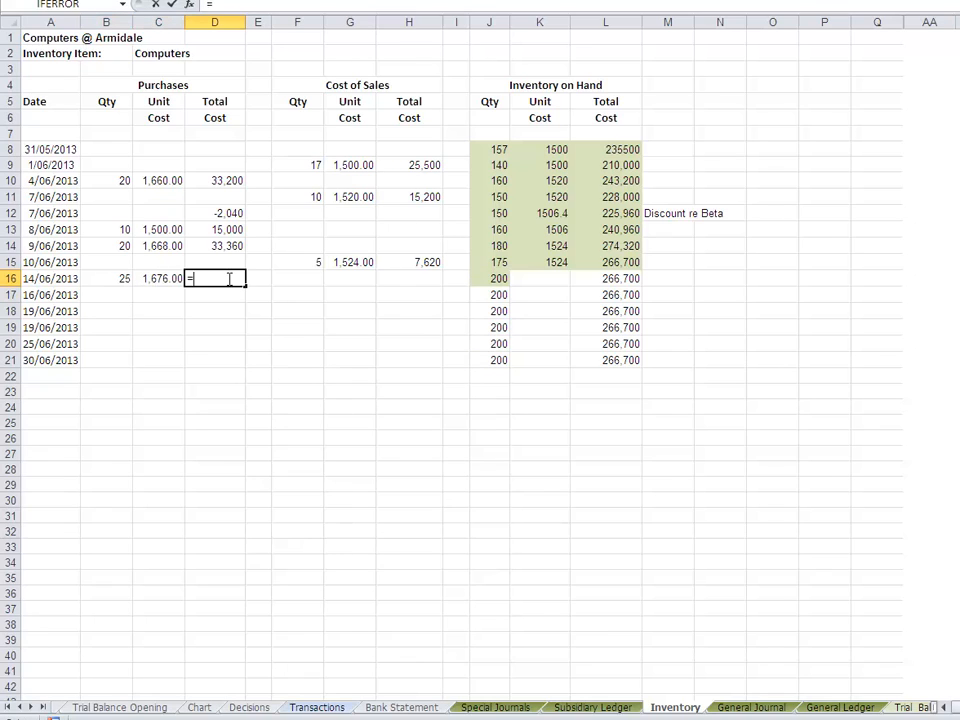
pyautogui.click(121, 279)
pyautogui.write('*')
pyautogui.click(162, 279)
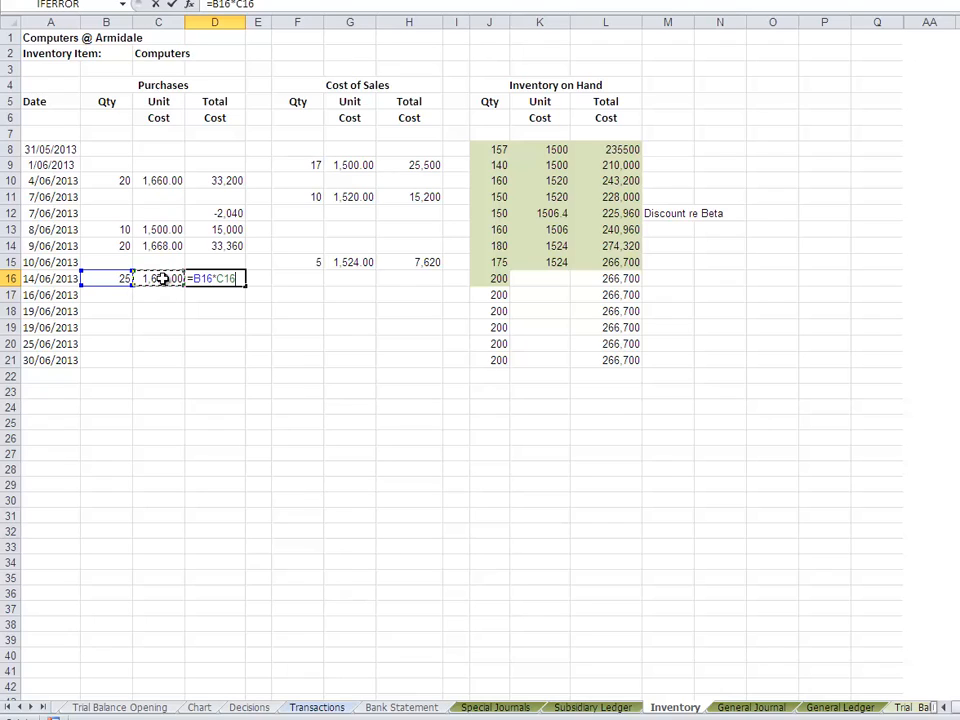
pyautogui.press('Return')
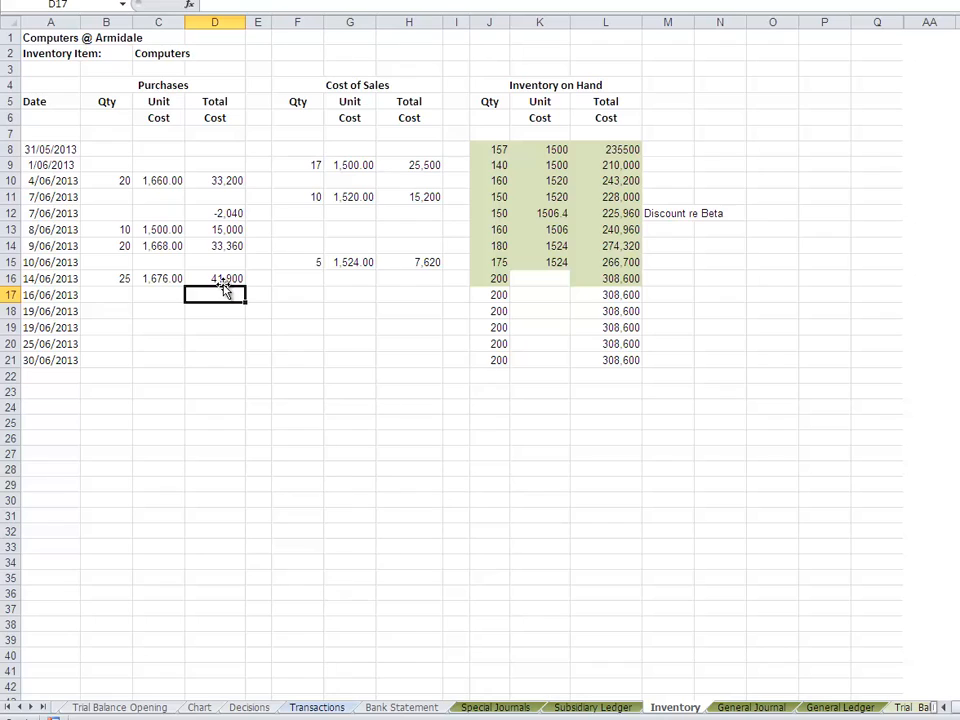
# - Calculate the 14/06/2013 inventory-on-hand unit cost in K16 by dividing total cost L16 by quantity J16
pyautogui.click(625, 262)
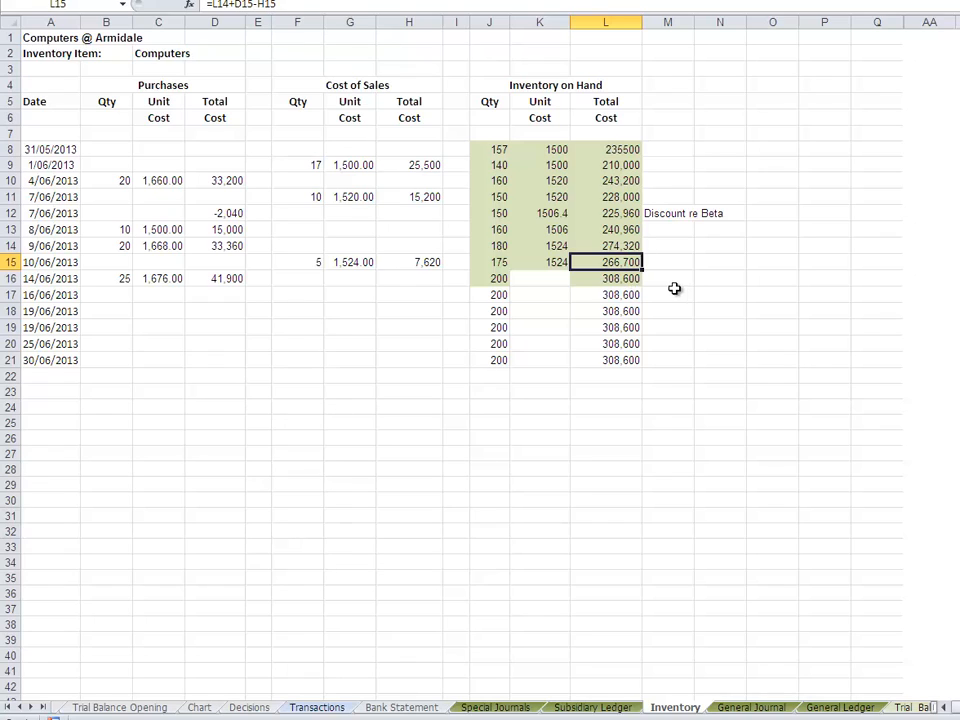
pyautogui.click(545, 281)
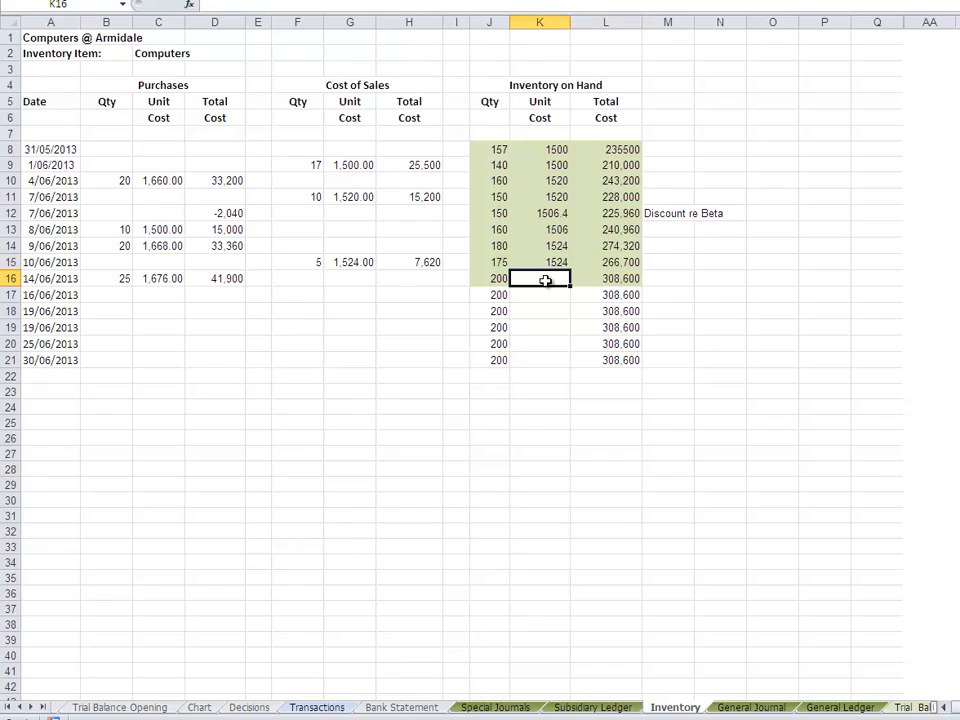
pyautogui.write('=')
pyautogui.click(617, 278)
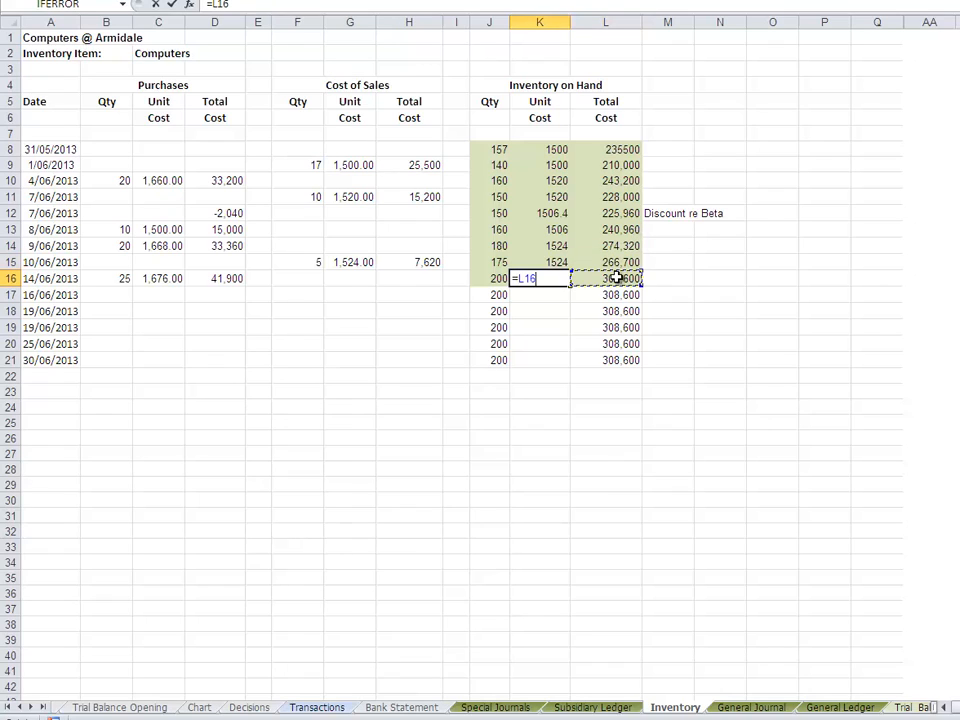
pyautogui.write('/')
pyautogui.click(499, 278)
pyautogui.press('Return')
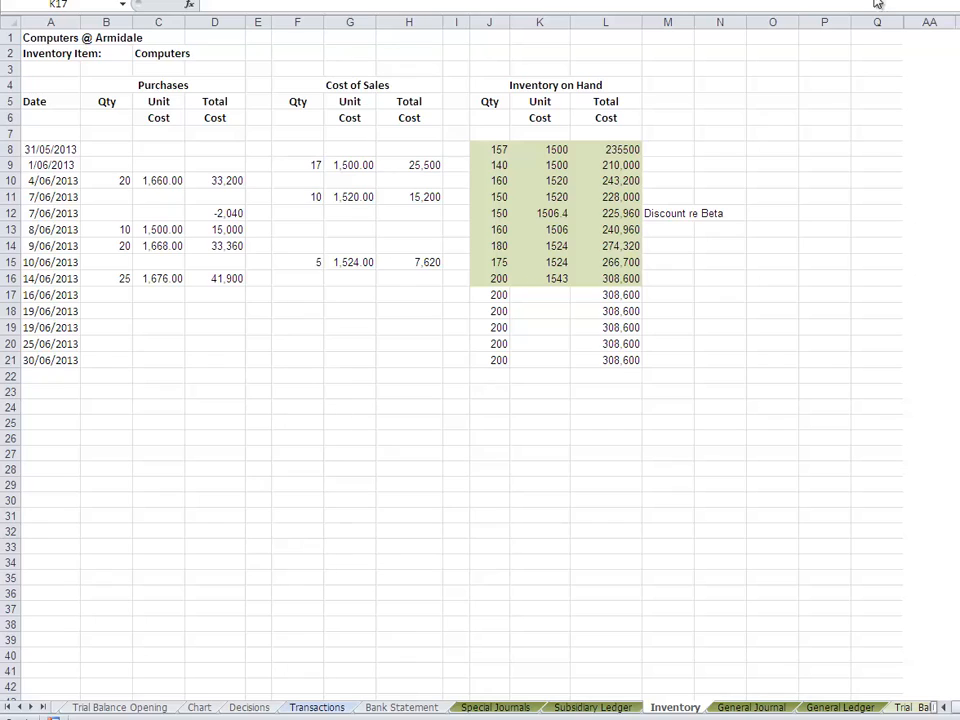
# - Open the Special Journals sheet
pyautogui.click(495, 710)
pyautogui.click(495, 710)
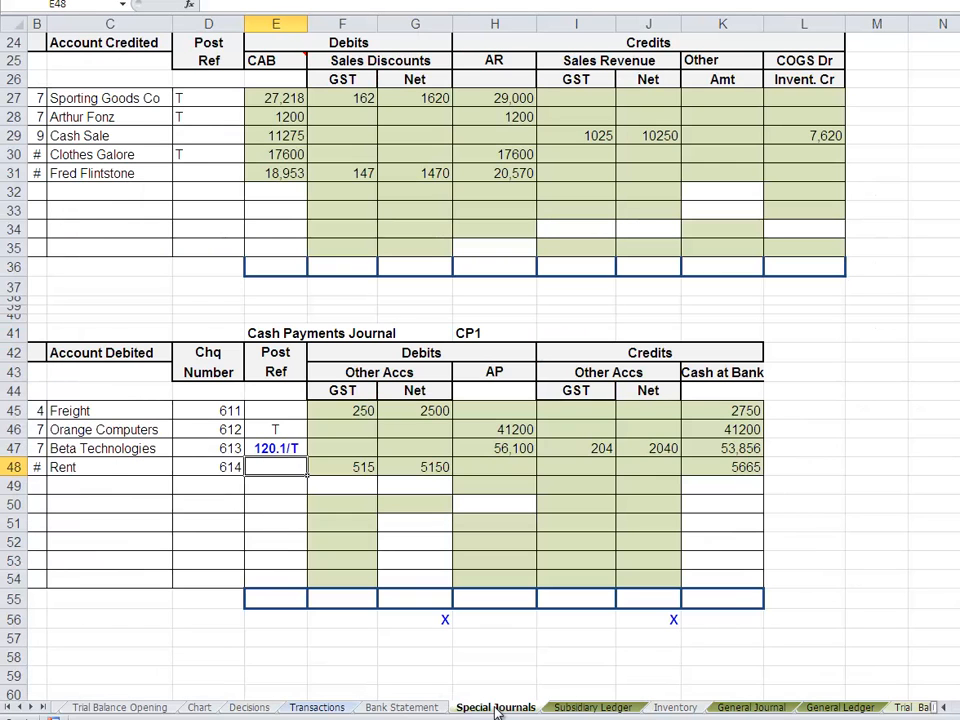
pyautogui.click(36, 484)
pyautogui.write('14')
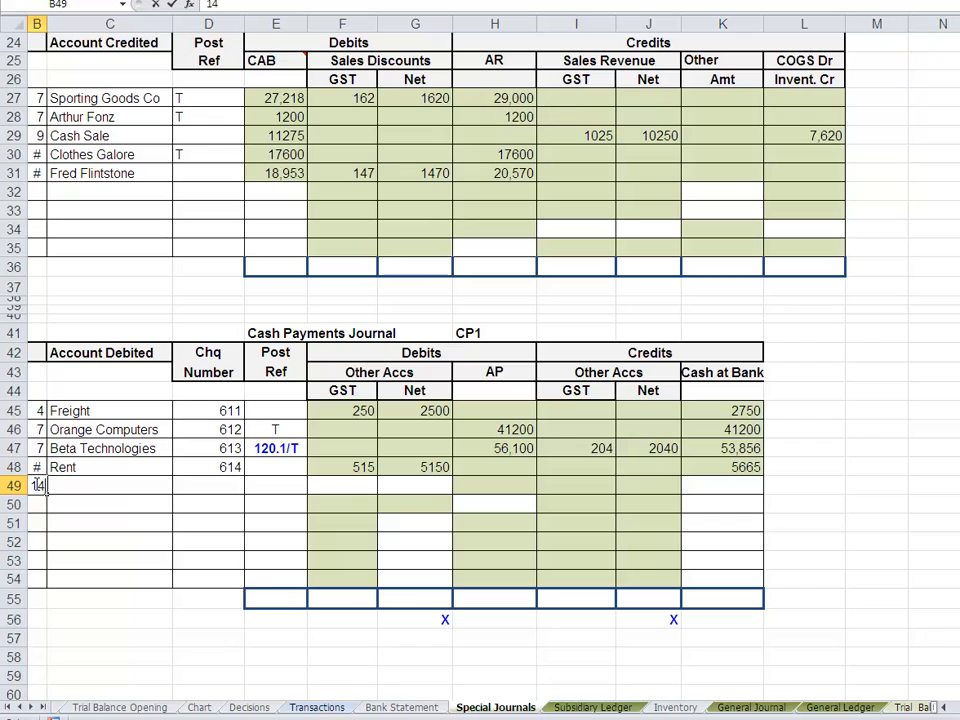
pyautogui.click(112, 484)
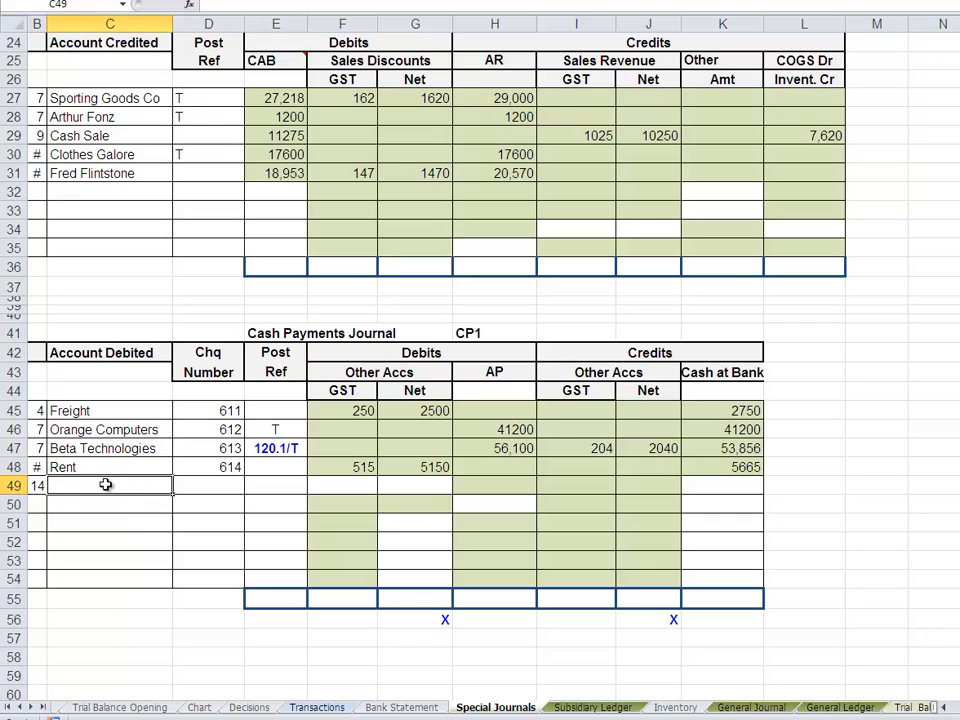
pyautogui.click(214, 489)
pyautogui.write('614')
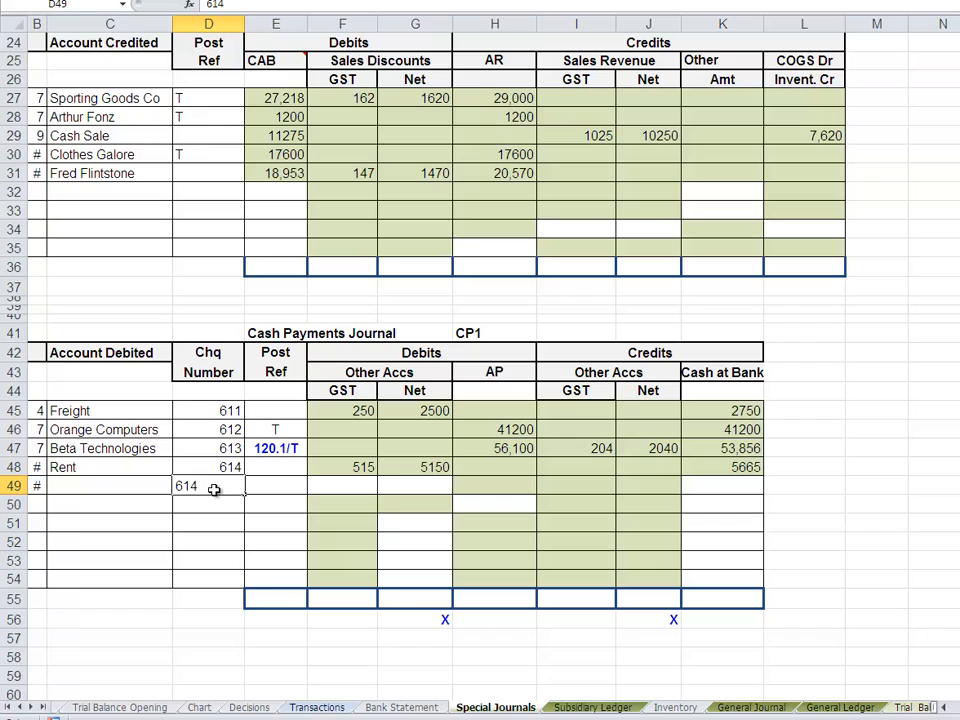
pyautogui.press('Tab')
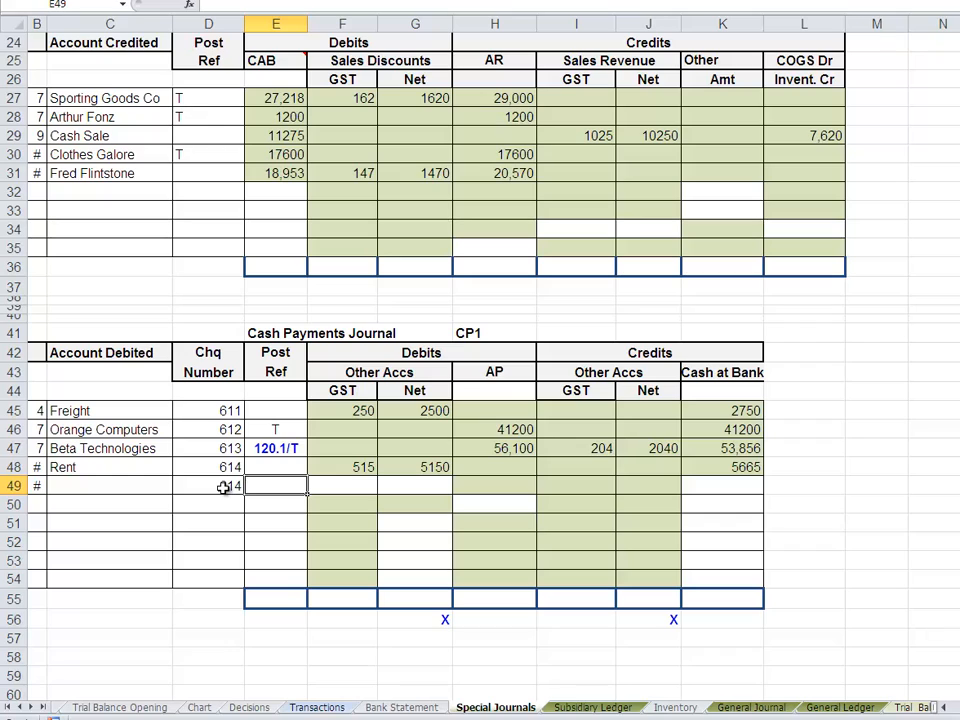
pyautogui.moveTo(165, 484); pyautogui.dragTo(219, 482)
pyautogui.press('BackSpace')
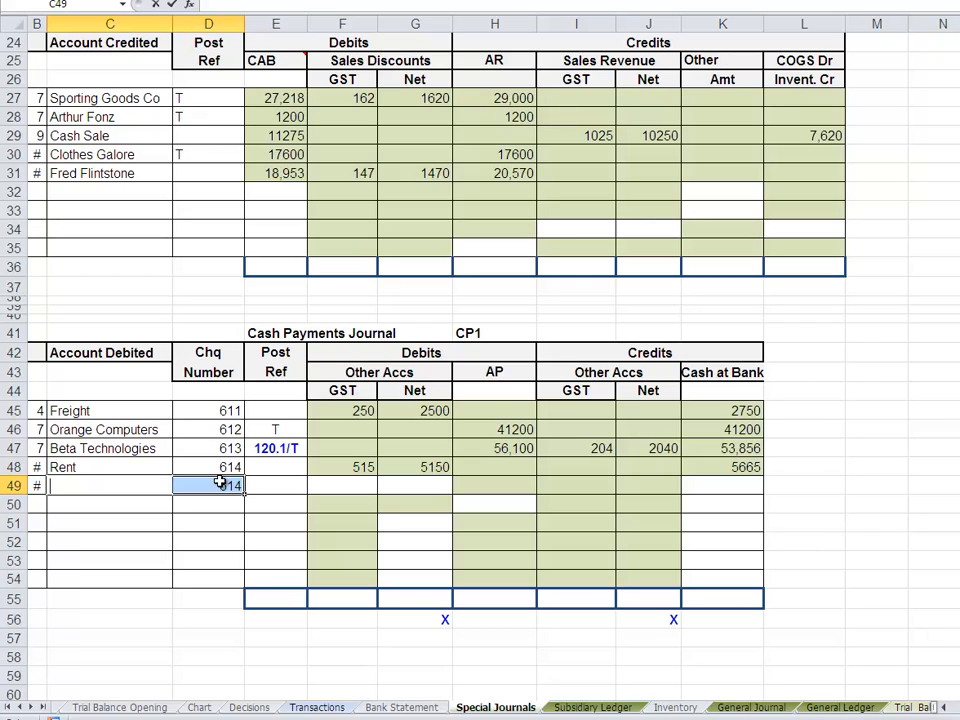
pyautogui.press('Escape')
pyautogui.click(210, 485)
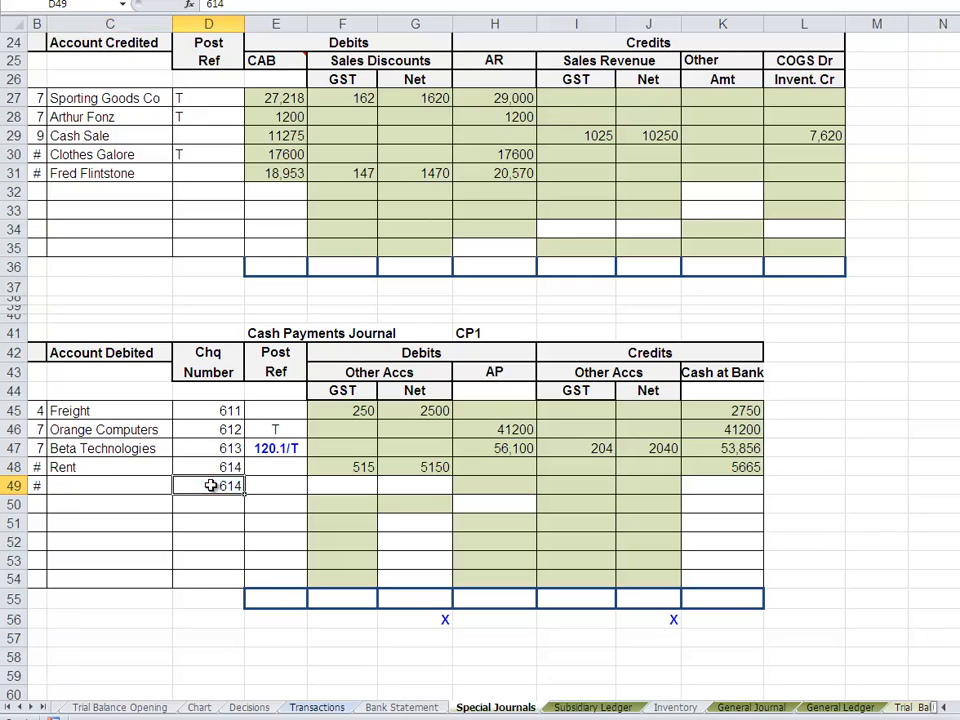
pyautogui.press('Delete')
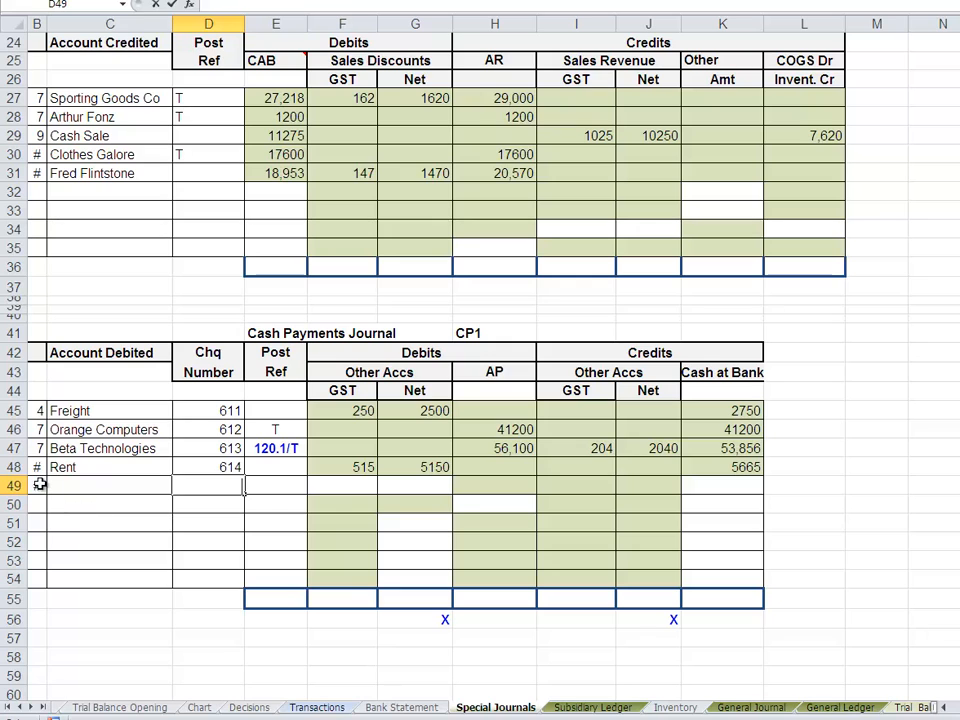
pyautogui.click(36, 483)
pyautogui.press('Delete')
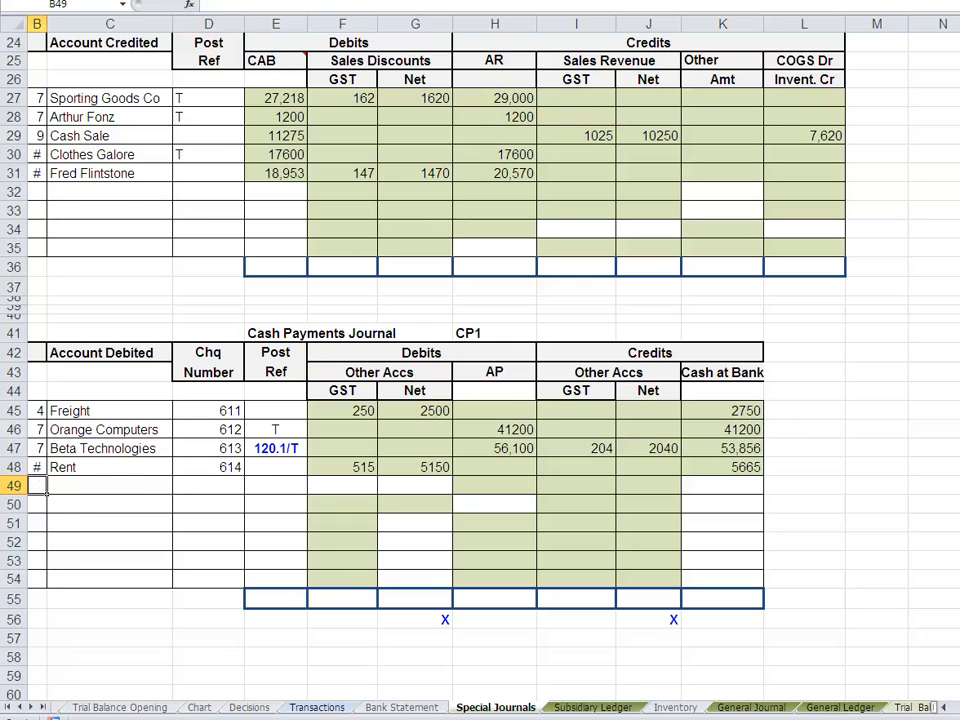
# - In row 17 of the Purchases journal, enter date 14 and copy the terms 2/10 N30 down from the row above
pyautogui.scroll(8, 814, 236)
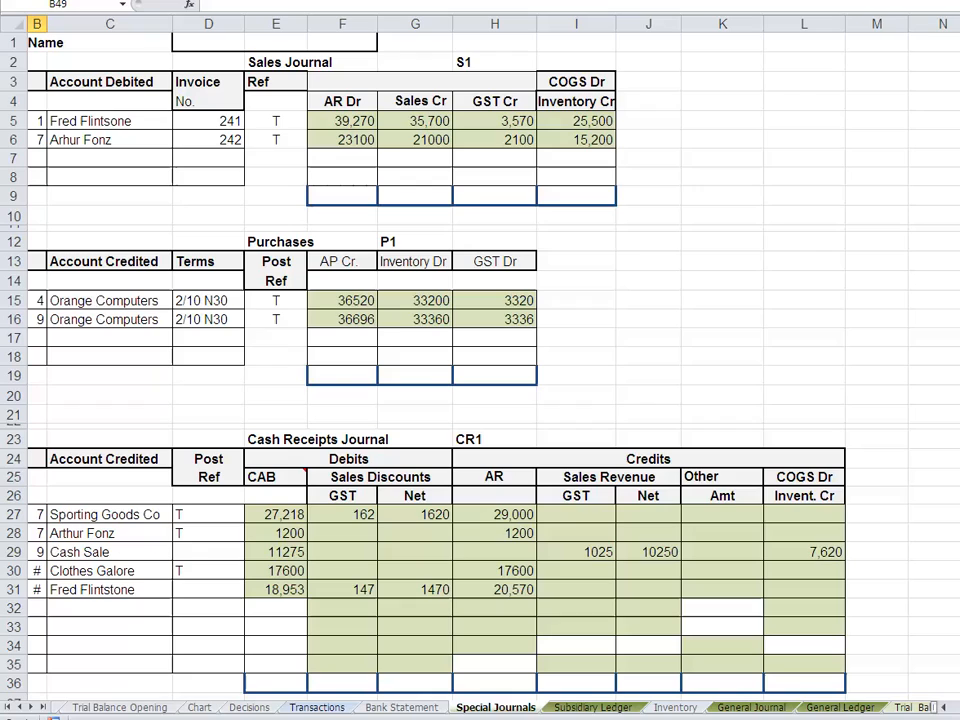
pyautogui.click(44, 338)
pyautogui.write('14')
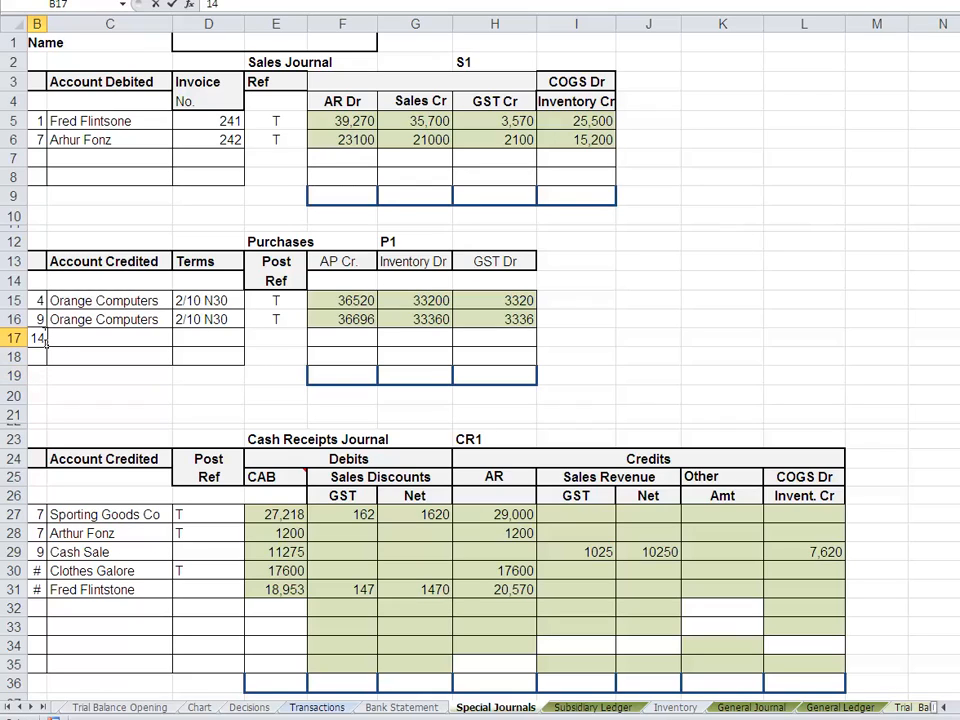
pyautogui.press('Tab')
pyautogui.press('Tab')
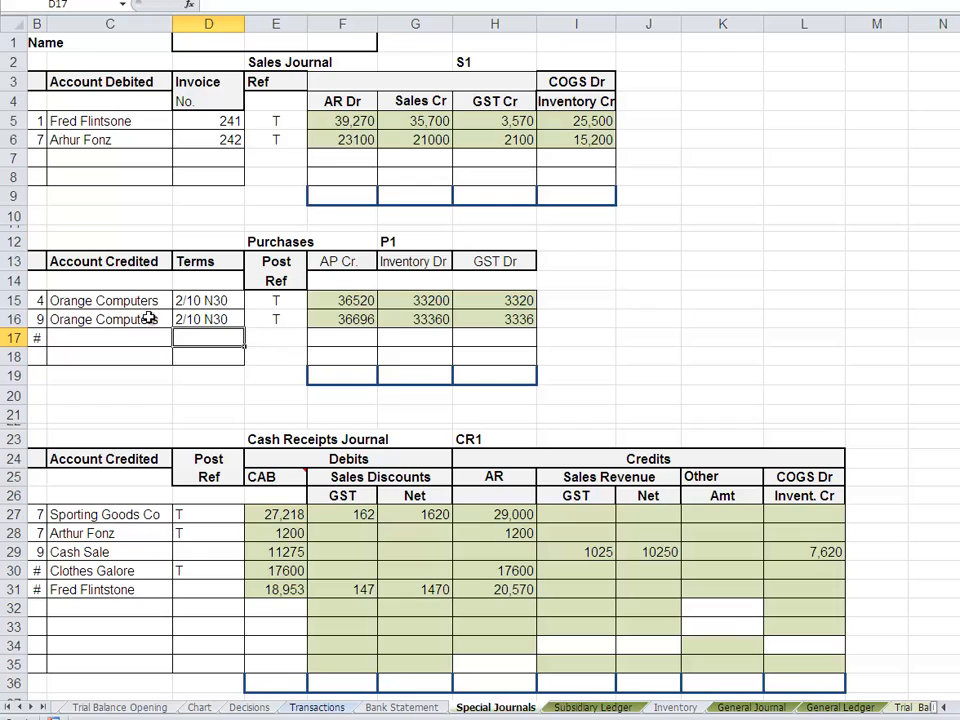
pyautogui.moveTo(183, 319); pyautogui.dragTo(183, 334)
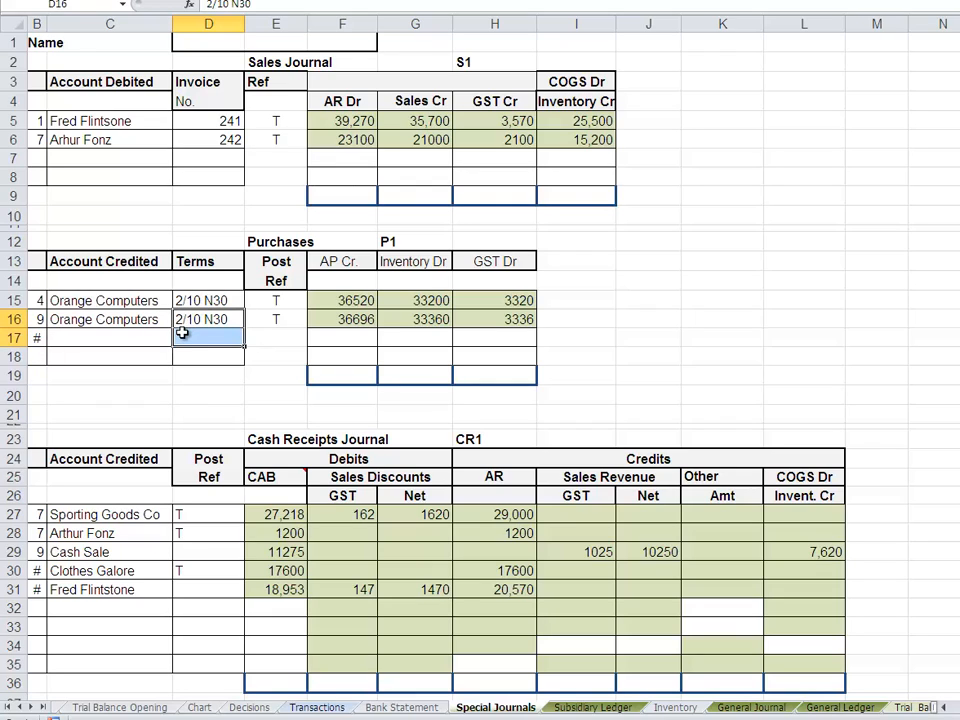
pyautogui.hotkey('ctrl', 'd')
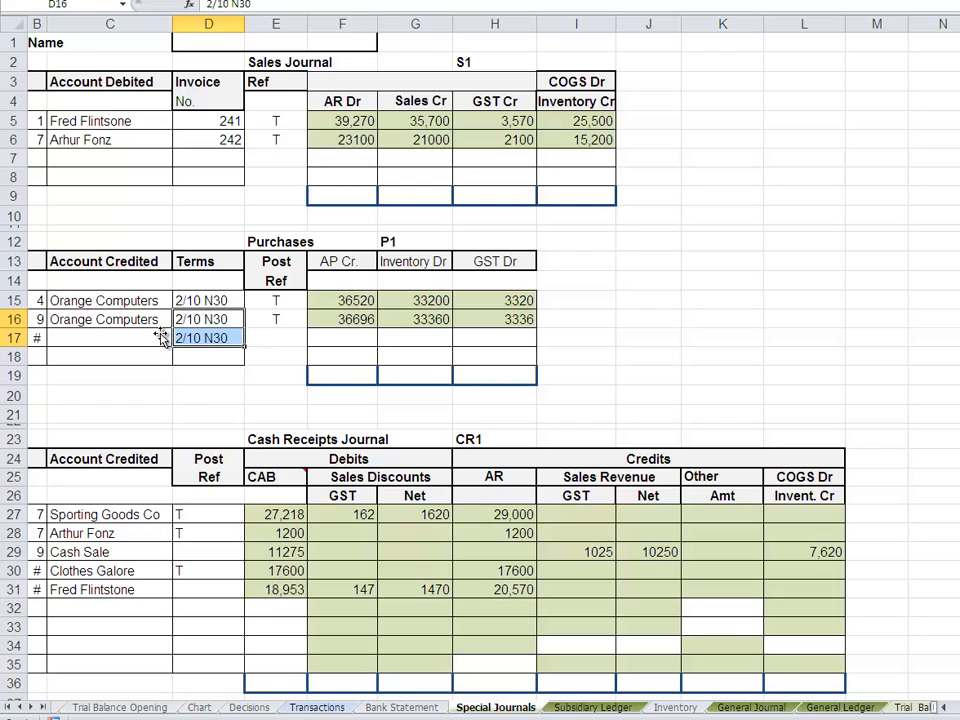
# - Try to widen column B so that the two-digit dates fit
pyautogui.click(46, 22)
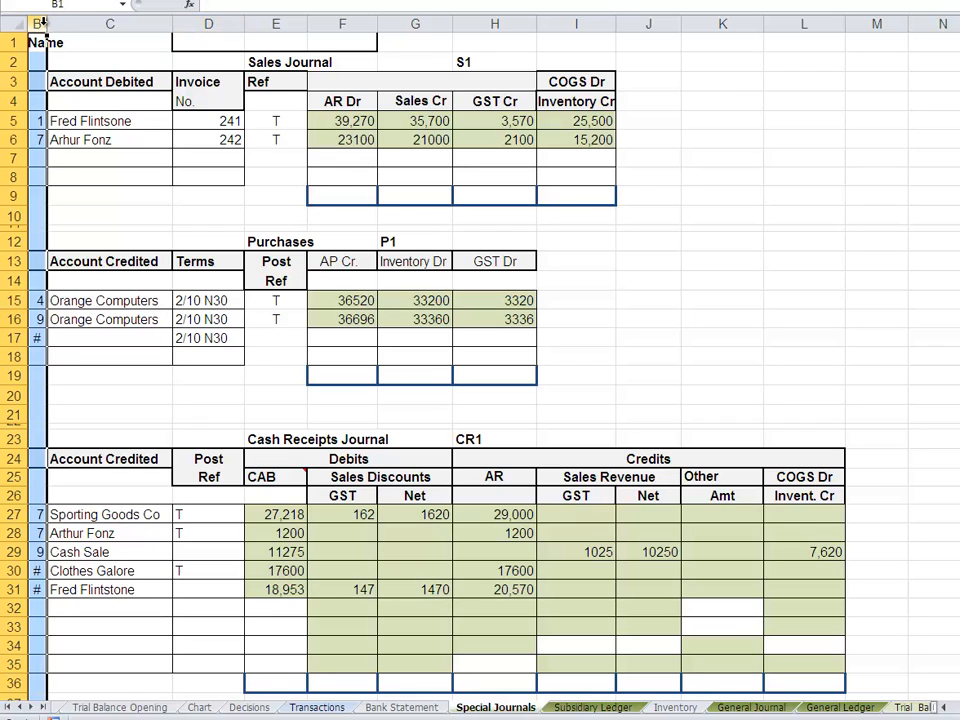
pyautogui.moveTo(46, 22); pyautogui.dragTo(110, 22)
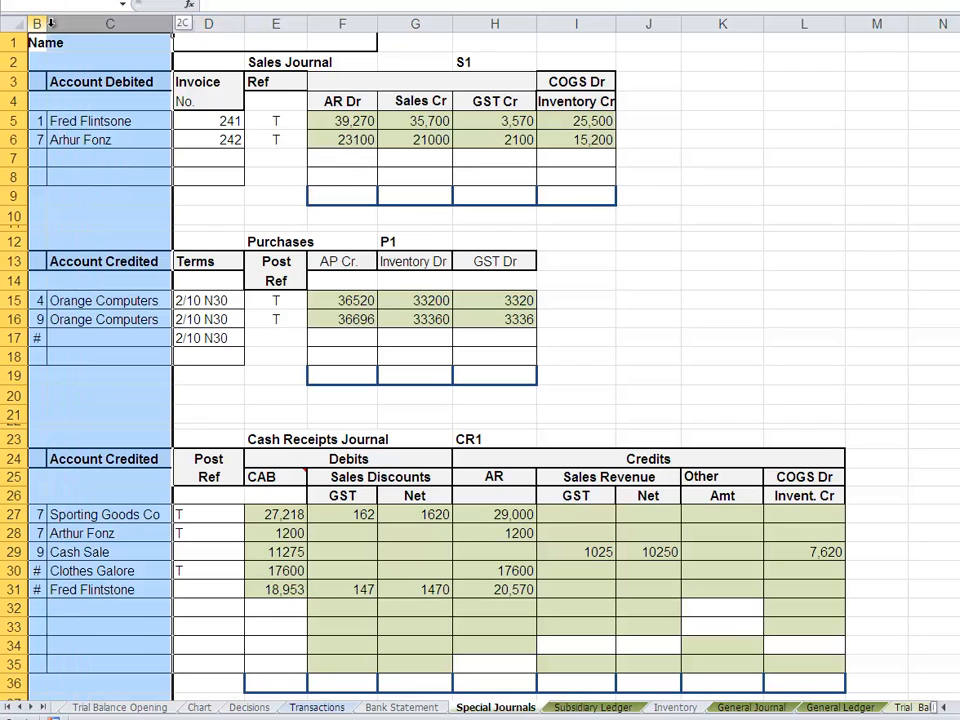
pyautogui.click(100, 84)
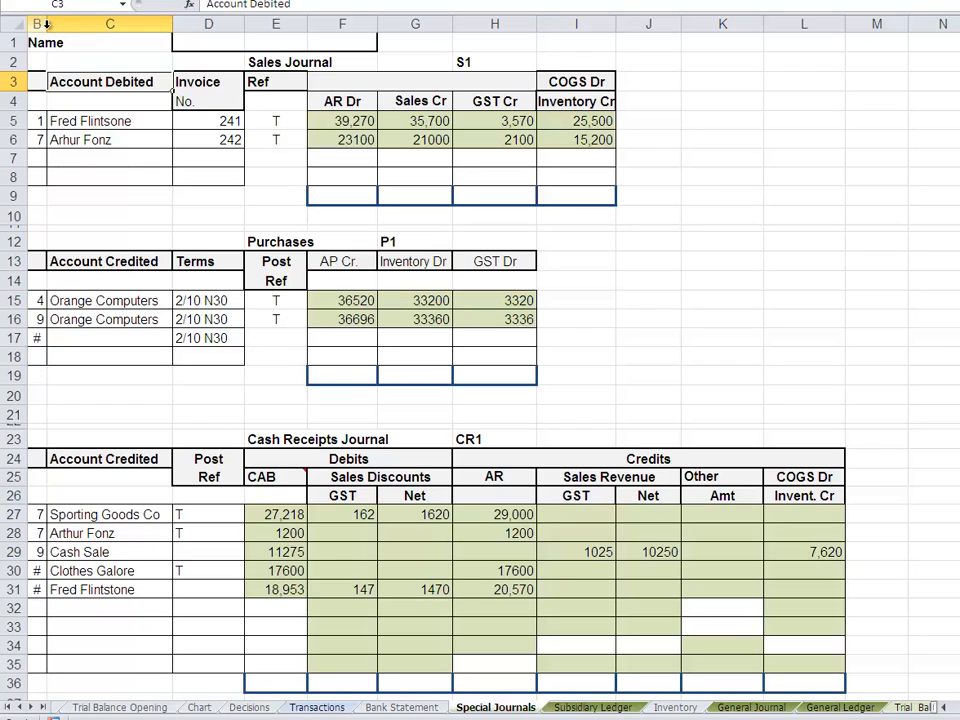
pyautogui.click(40, 23)
pyautogui.click(51, 23)
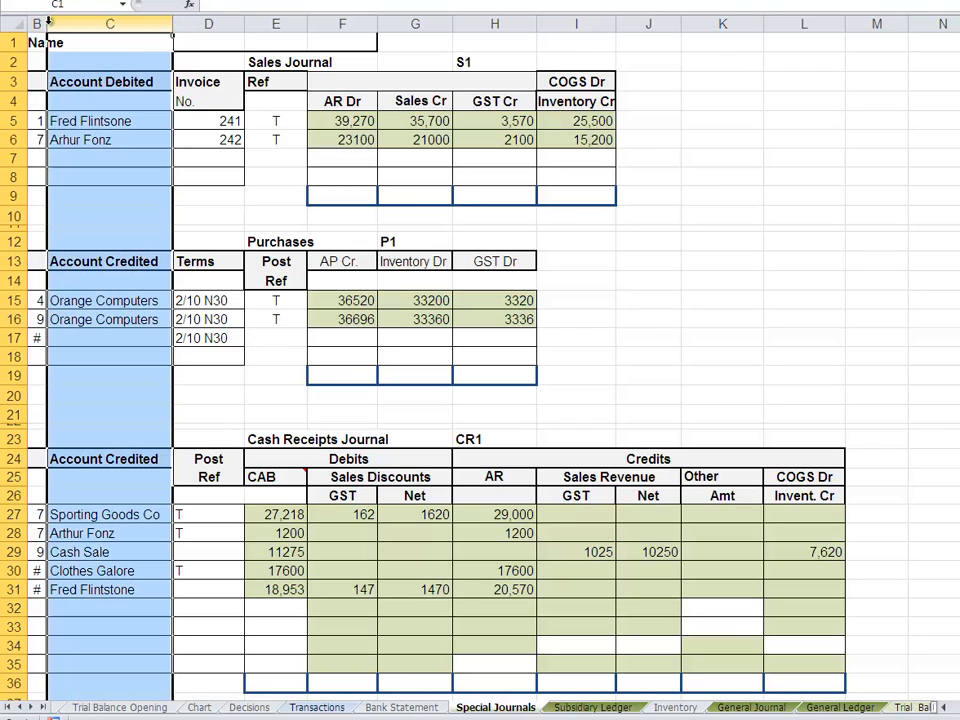
pyautogui.click(38, 23)
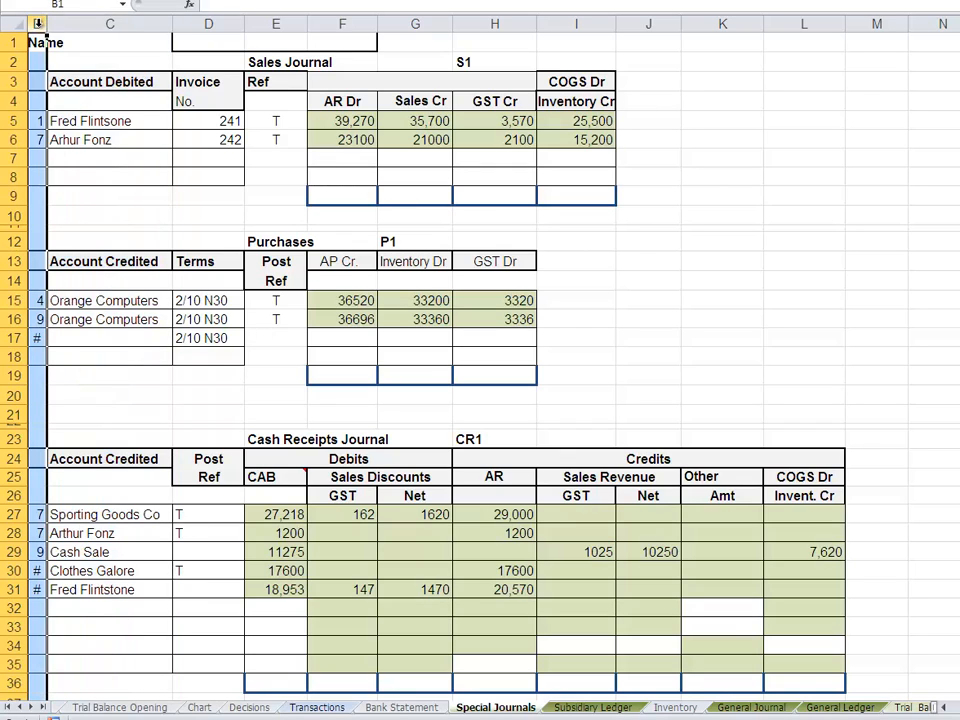
pyautogui.rightClick(38, 23)
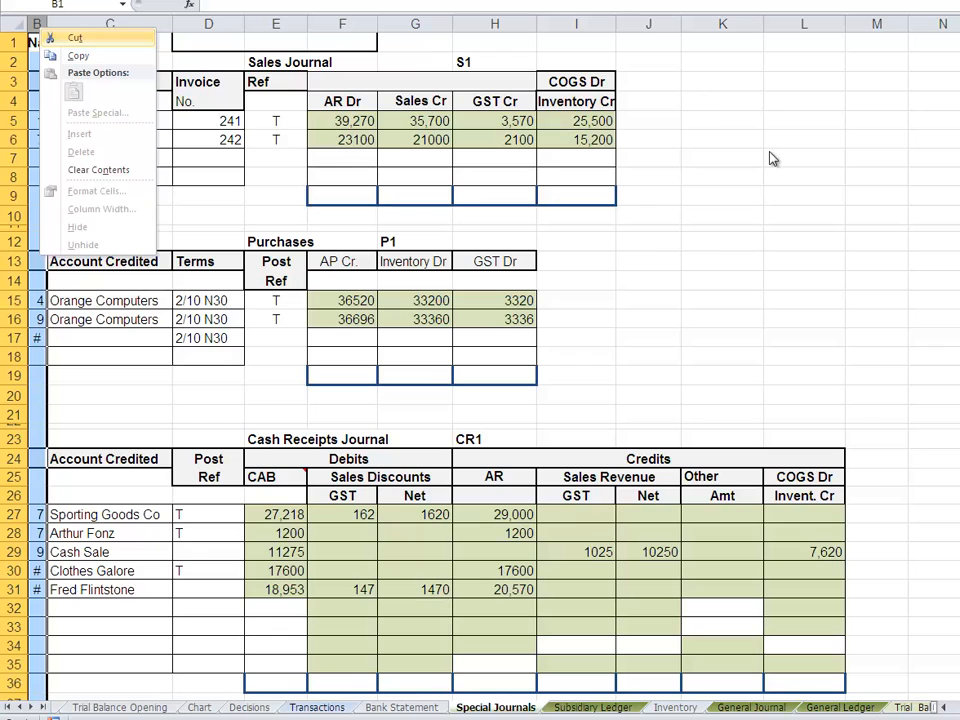
pyautogui.press('Escape')
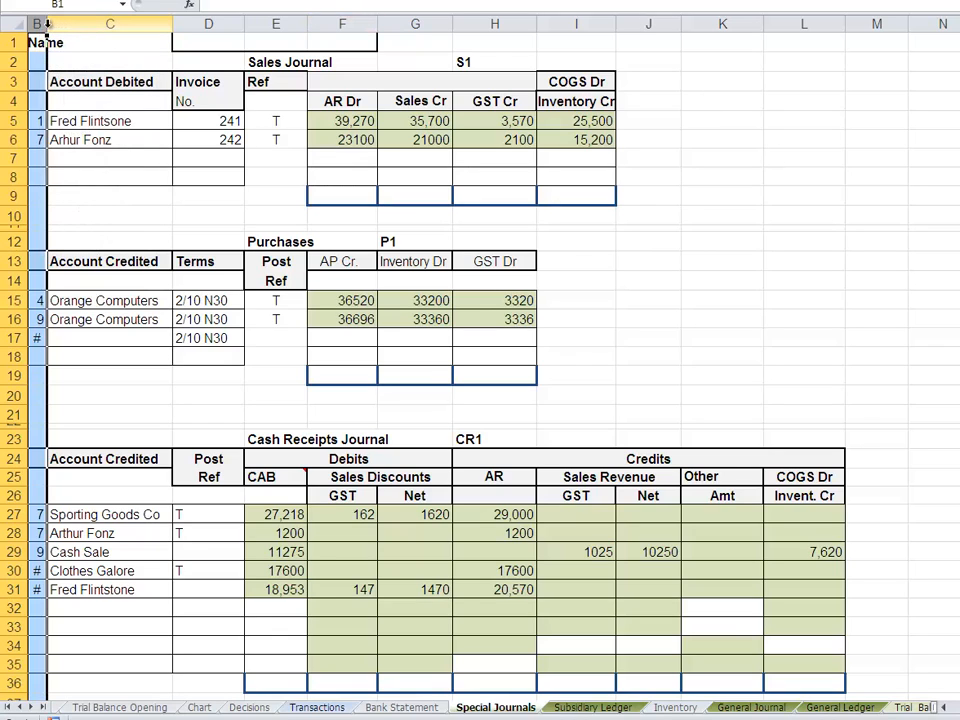
pyautogui.moveTo(50, 22); pyautogui.dragTo(52, 21)
pyautogui.click(124, 350)
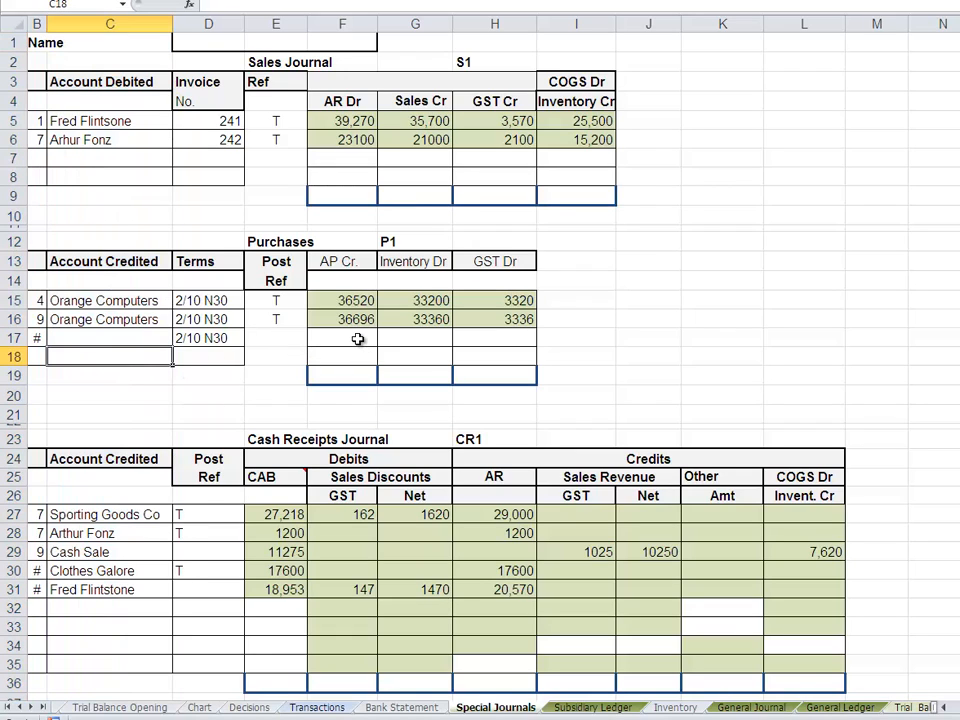
# - Link the Inventory Dr amount in G17 to the 14/06/2013 purchase total with the formula =Inventory!D16
pyautogui.click(426, 339)
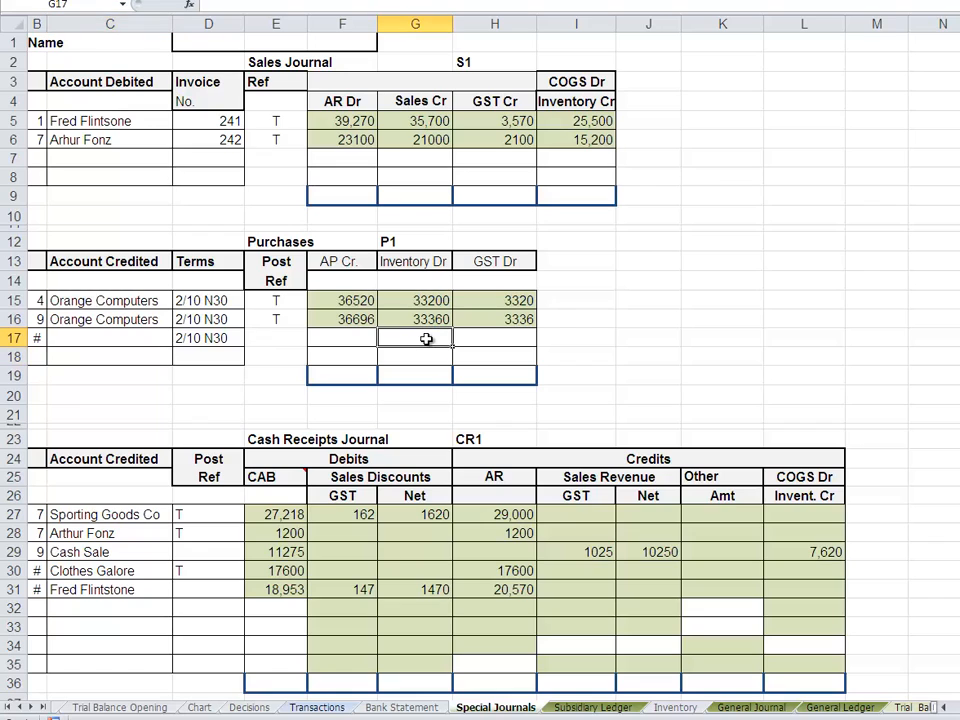
pyautogui.write('=')
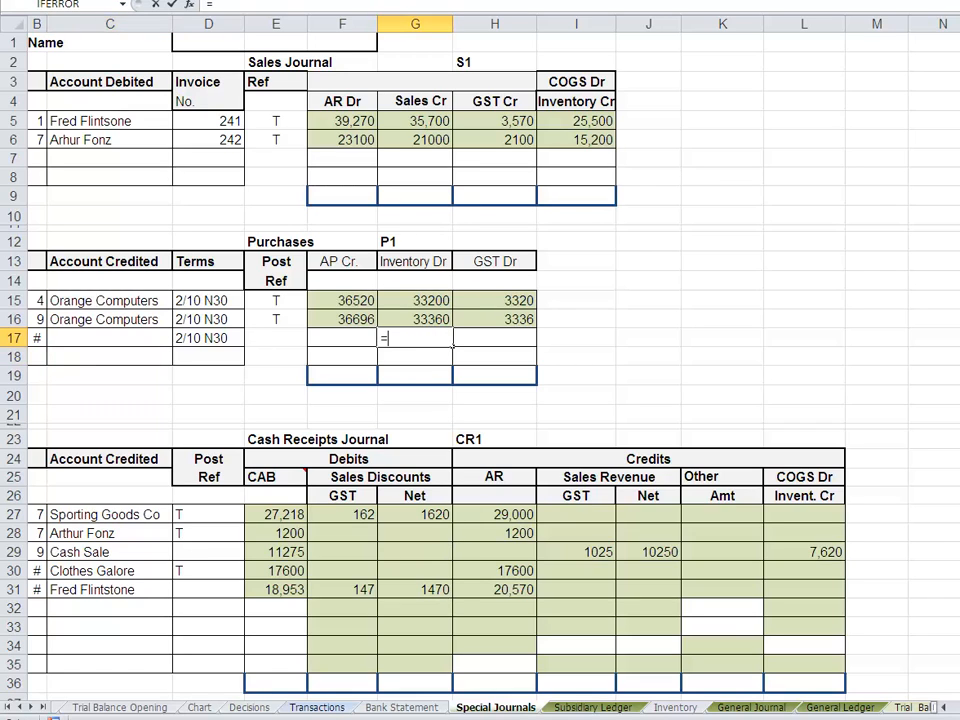
pyautogui.click(674, 707)
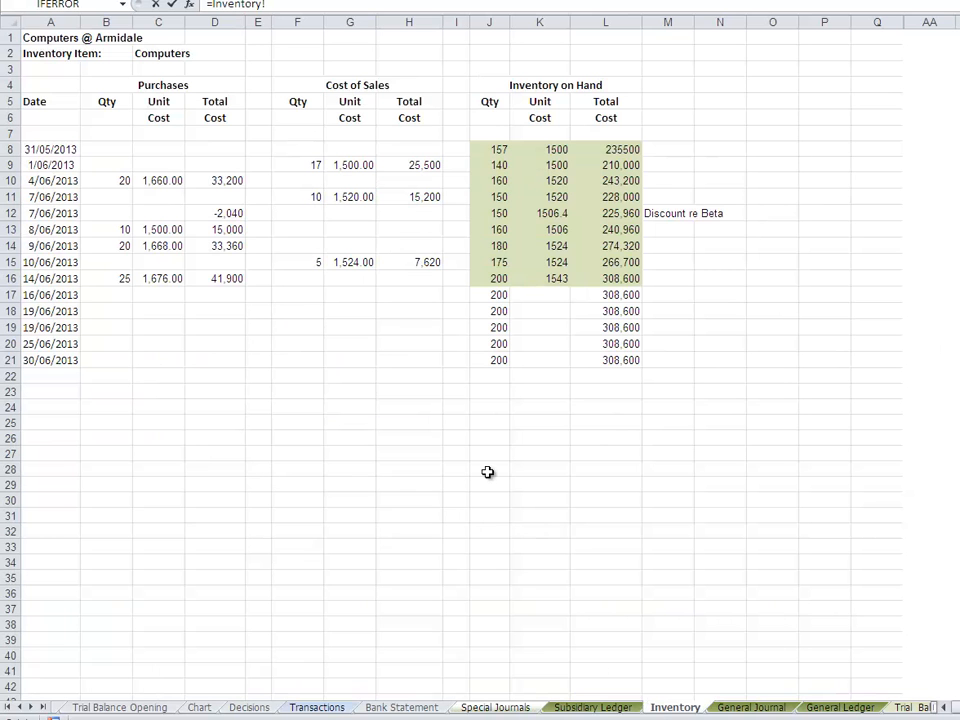
pyautogui.click(214, 279)
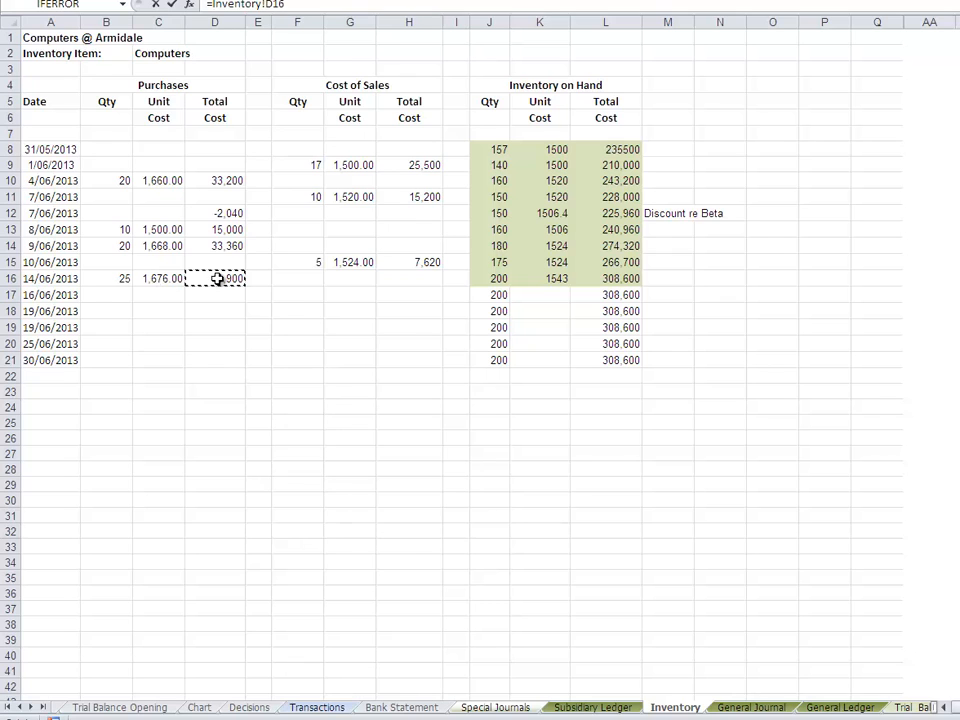
pyautogui.press('Return')
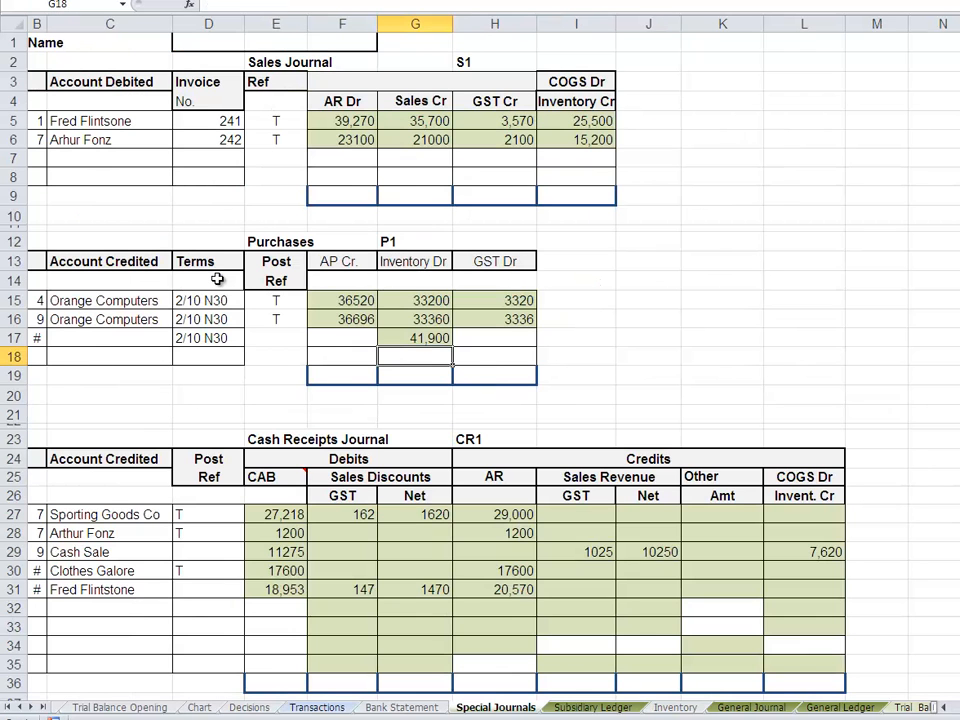
# - Calculate the GST Dr amount in H17 with the formula =G17/10
pyautogui.click(496, 341)
pyautogui.write('=')
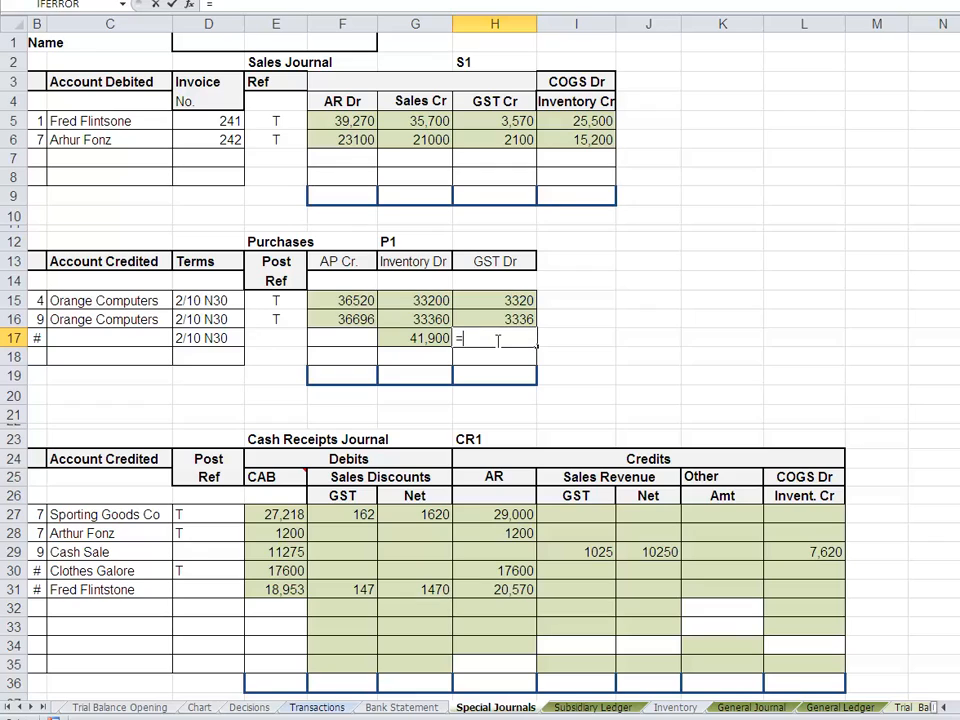
pyautogui.click(427, 340)
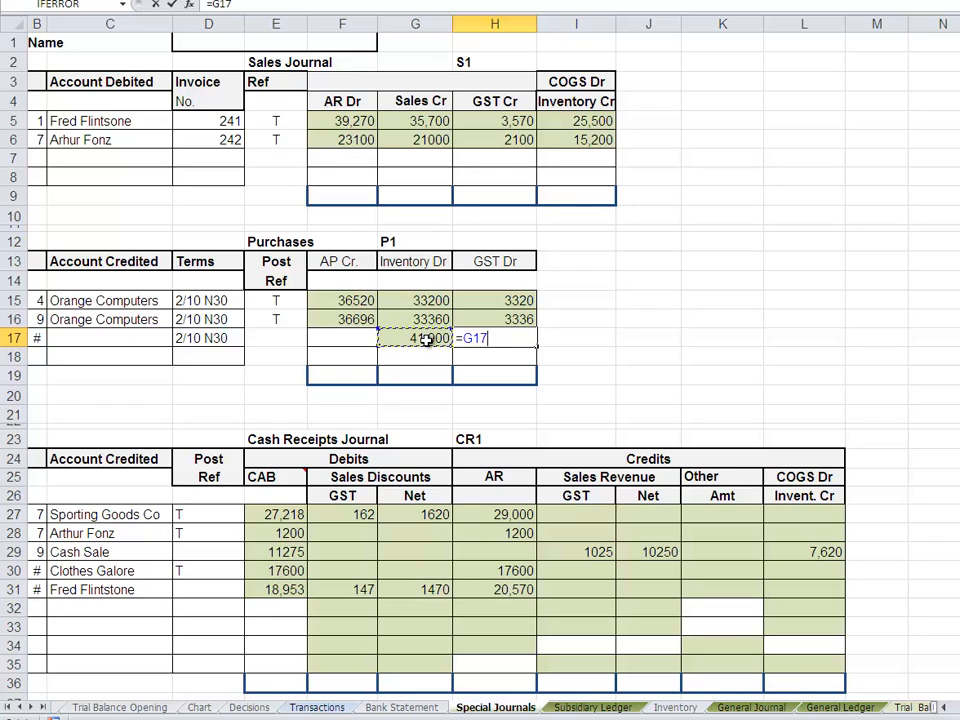
pyautogui.write('/10')
pyautogui.press('Return')
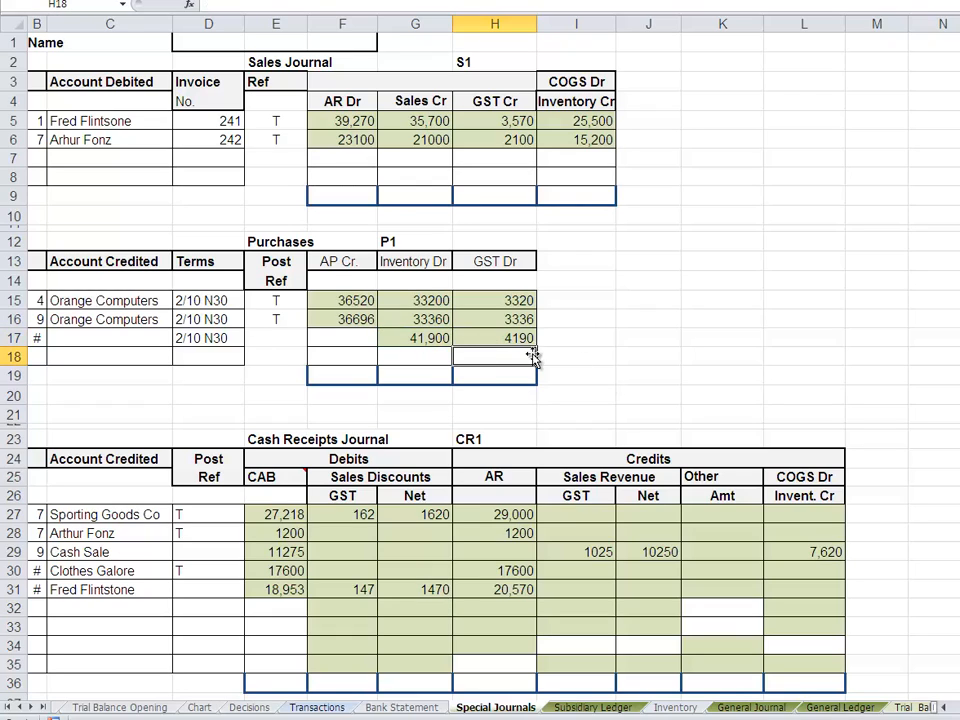
# - Calculate the AP Cr amount in F17 with the formula =sum(G17+H17)
pyautogui.click(337, 341)
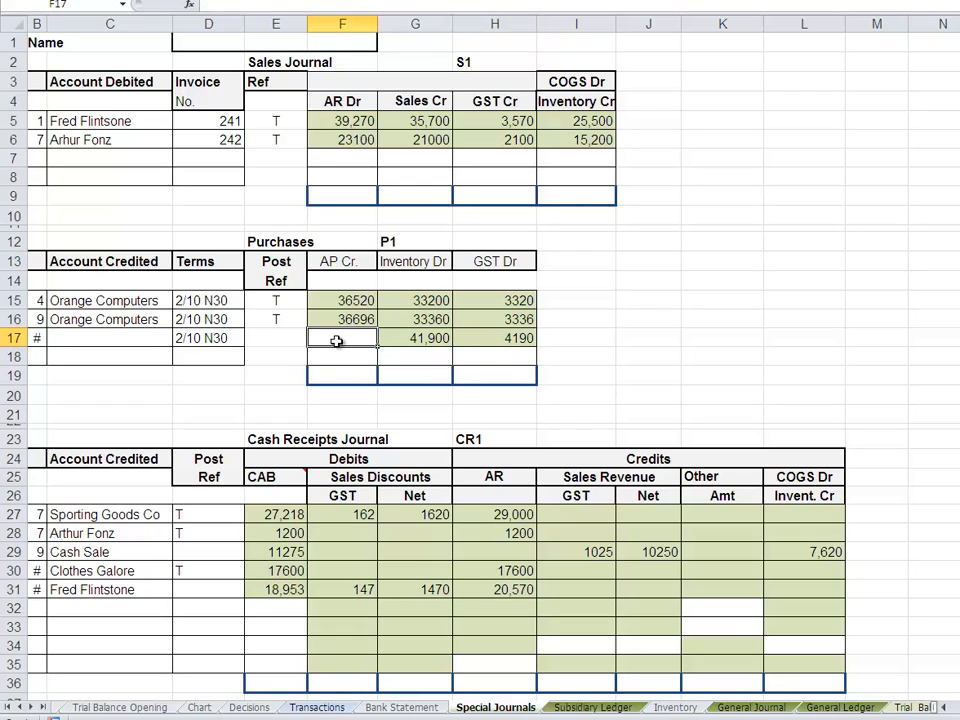
pyautogui.write('=')
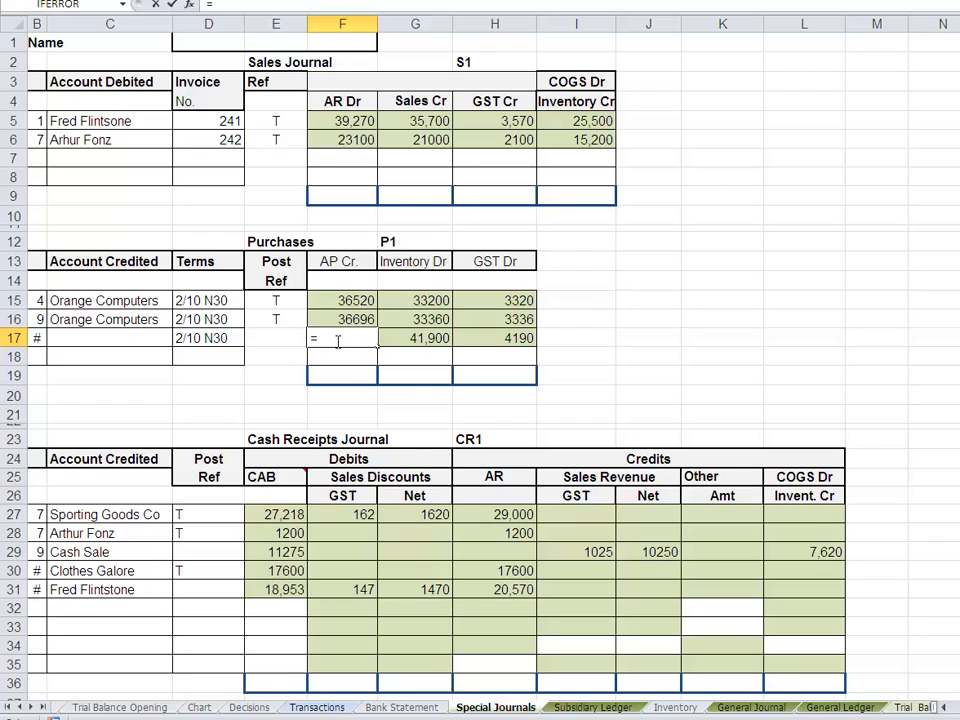
pyautogui.write('sum(')
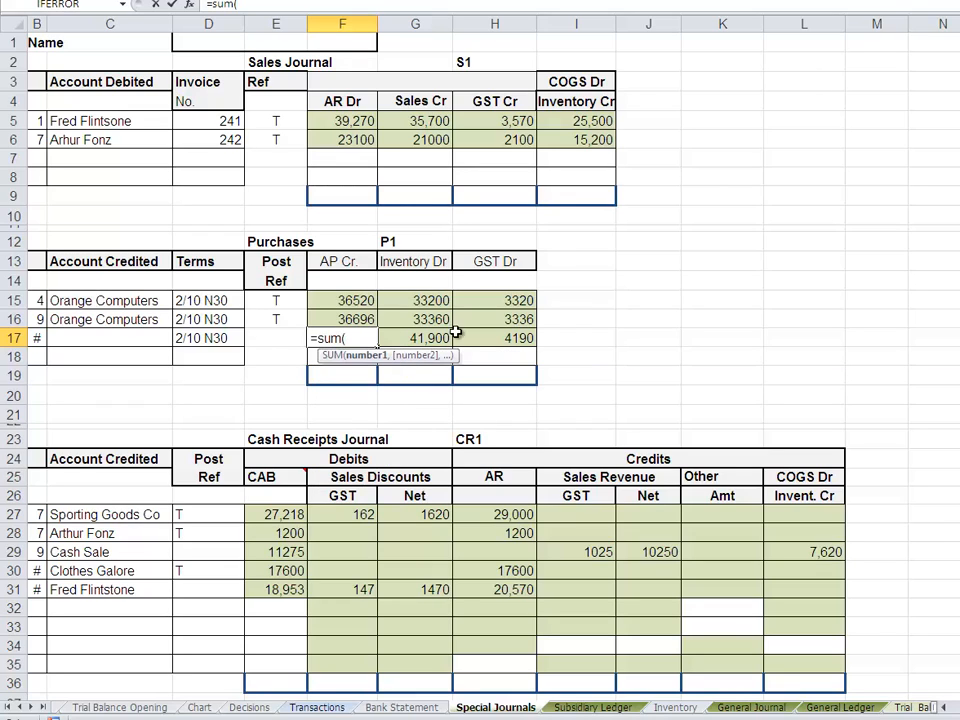
pyautogui.click(434, 338)
pyautogui.write('+')
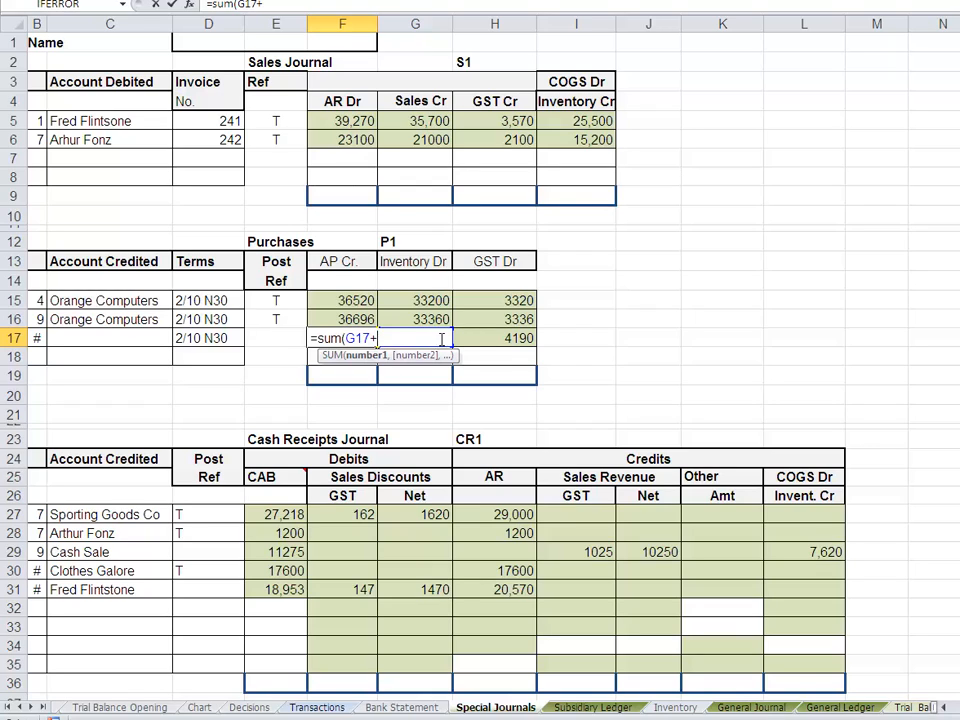
pyautogui.click(506, 341)
pyautogui.write(')')
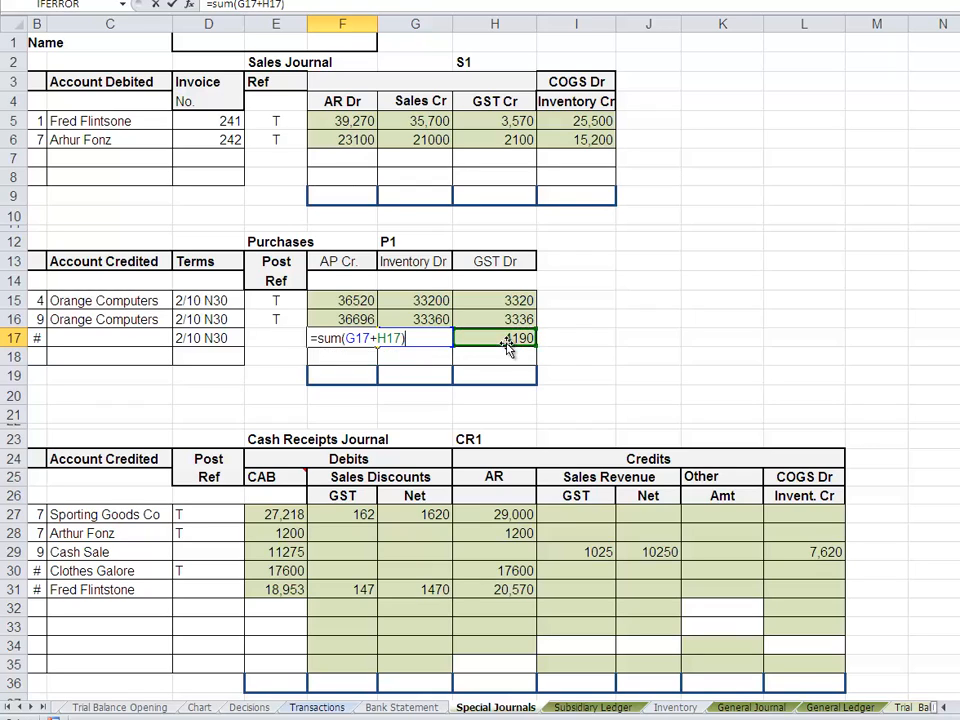
pyautogui.press('Return')
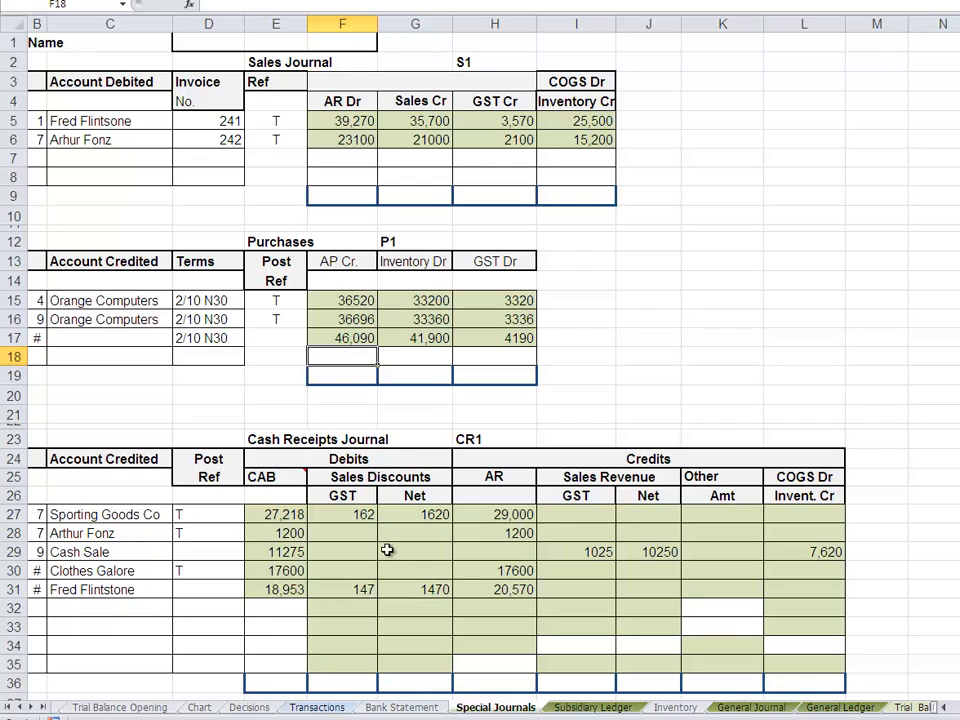
# - Check the supplier of the 14 June purchase on the Transactions sheet and enter Hardward Supplies as the account credited in C17
pyautogui.click(326, 707)
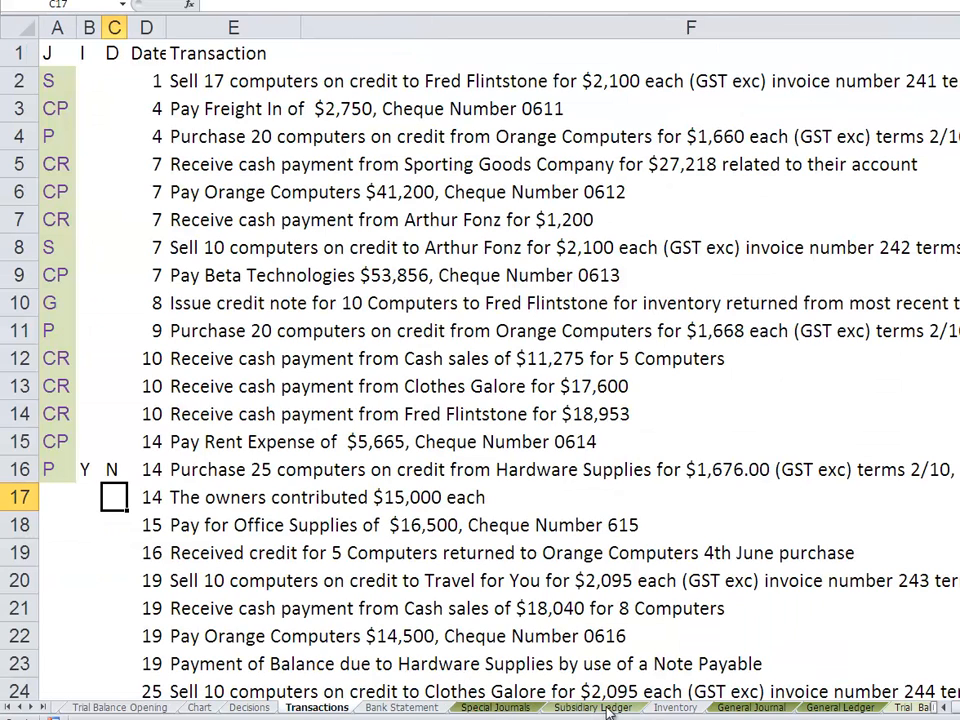
pyautogui.click(496, 707)
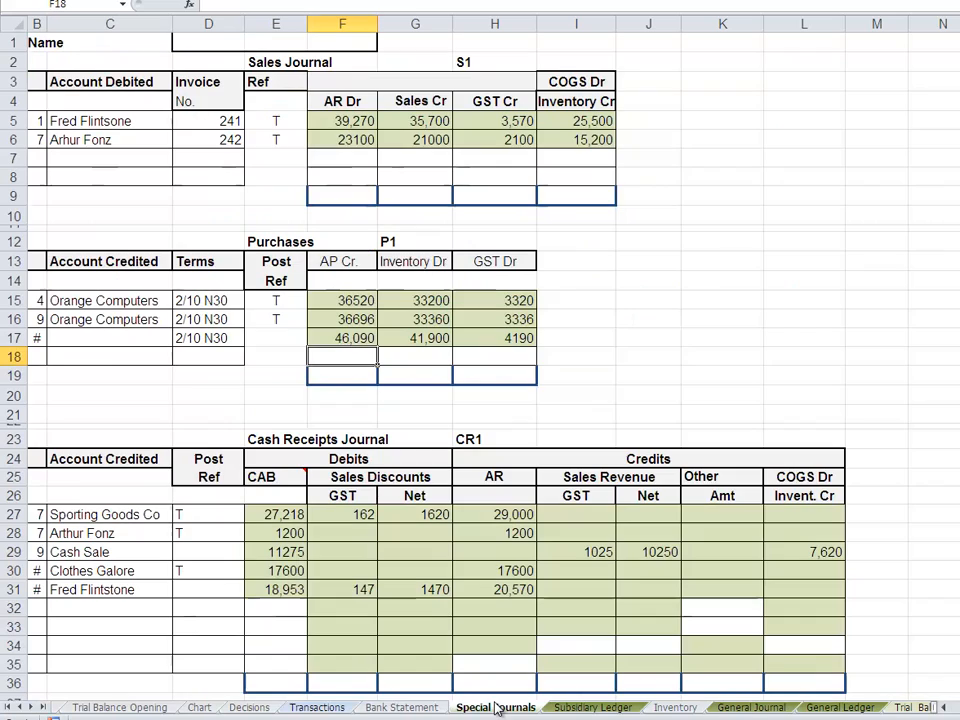
pyautogui.click(90, 340)
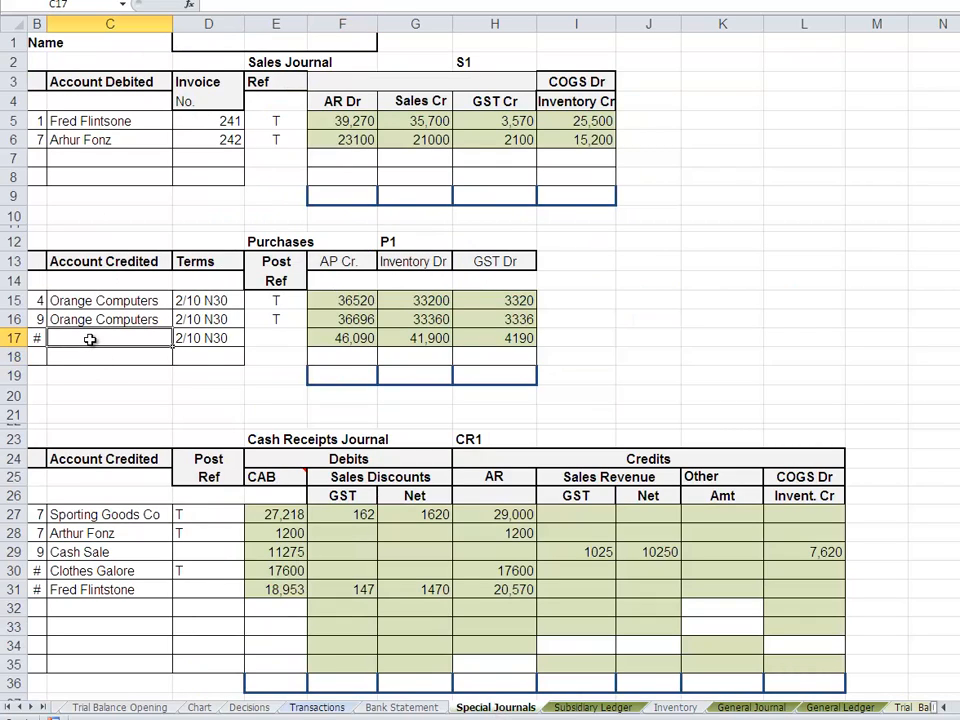
pyautogui.write('Hardwar')
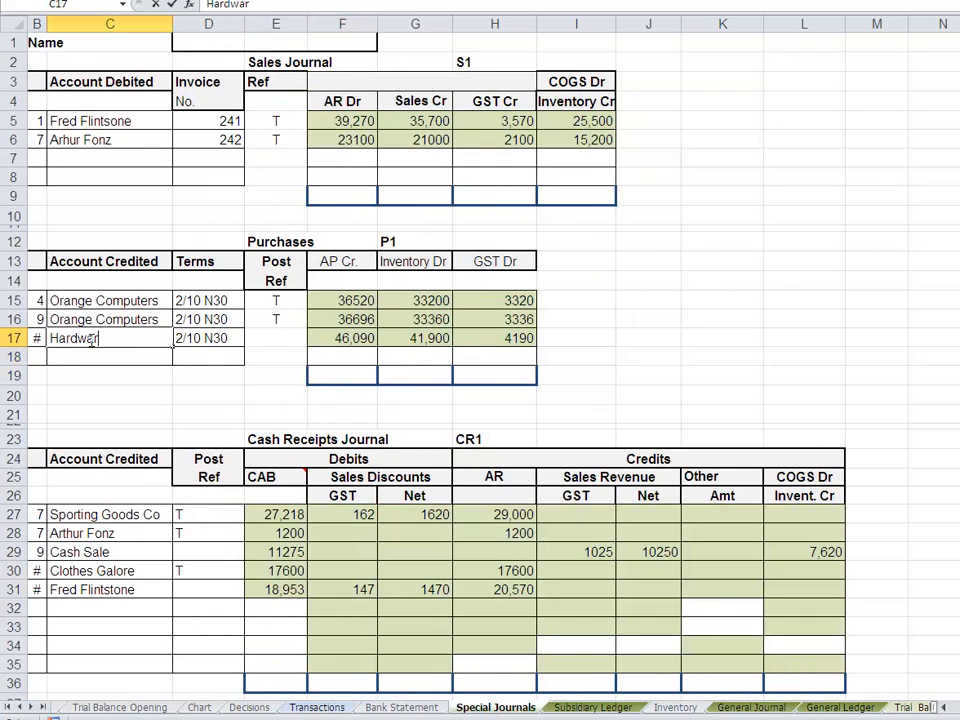
pyautogui.write('d Supplies')
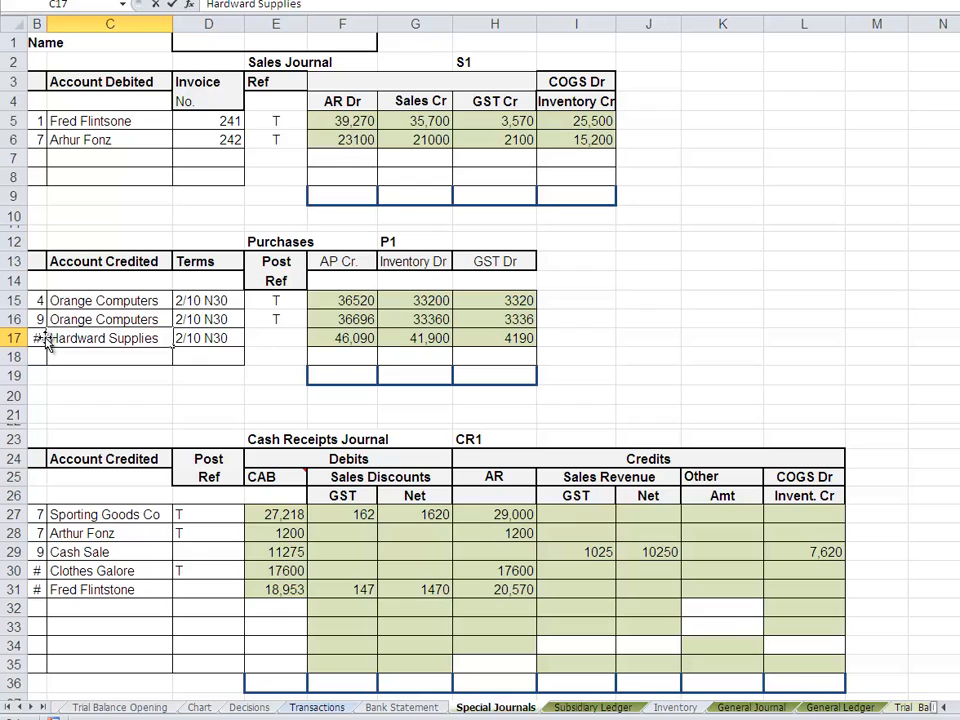
pyautogui.click(46, 338)
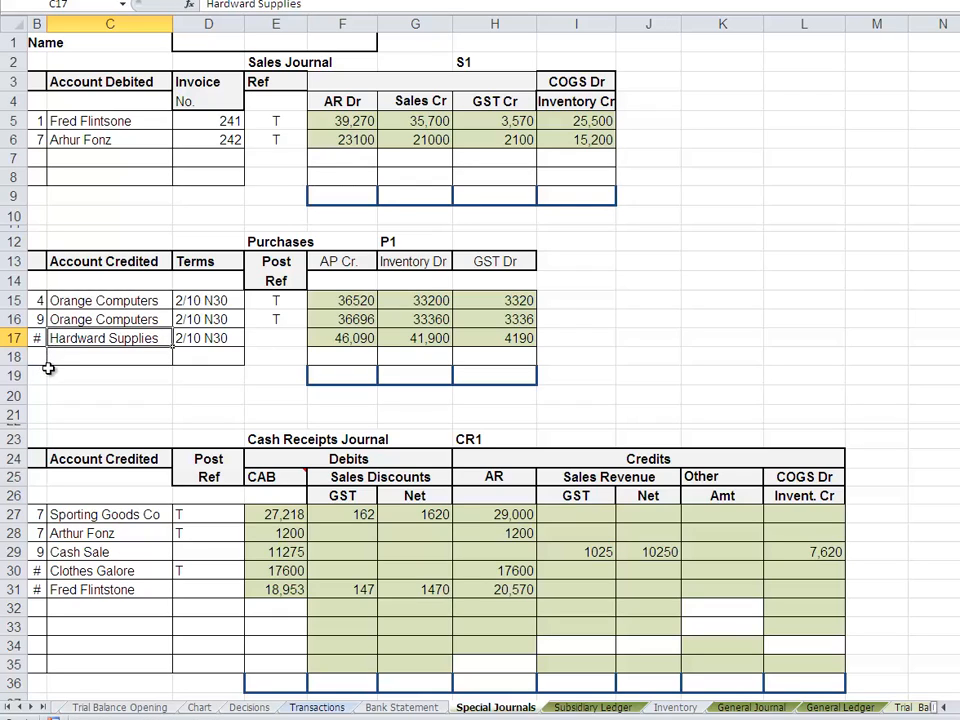
pyautogui.click(43, 377)
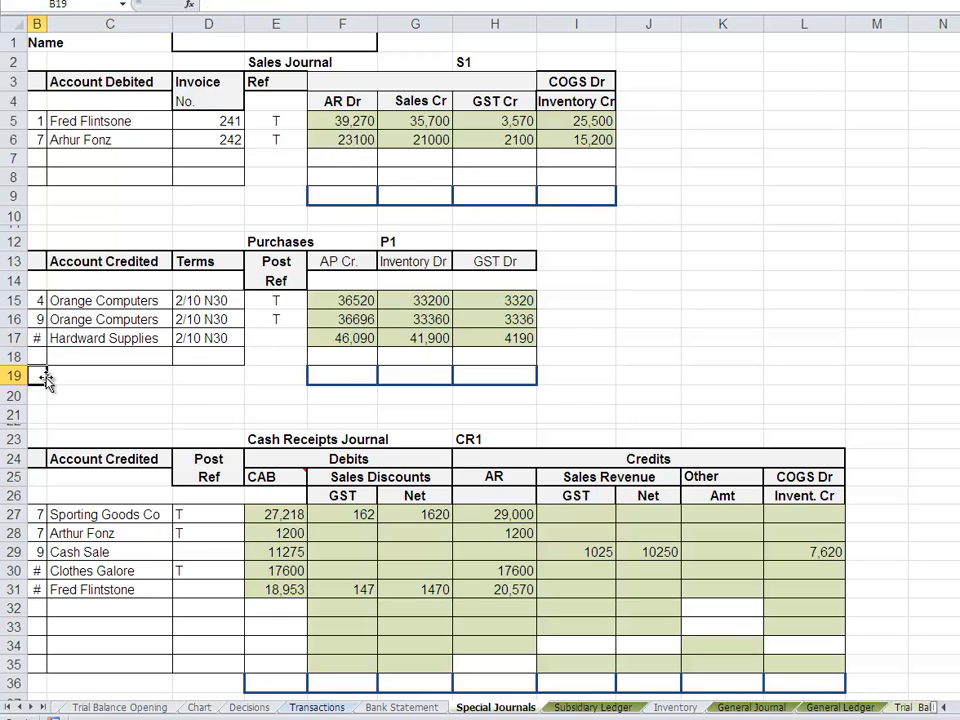
pyautogui.moveTo(47, 381); pyautogui.dragTo(60, 385)
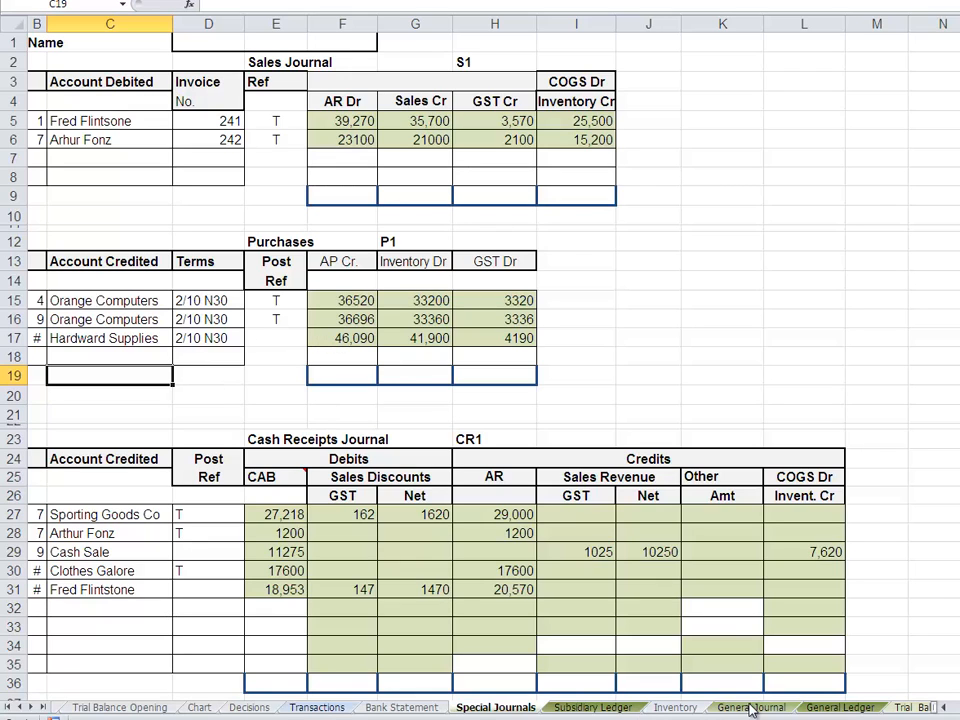
# - Start a Jun 14 entry with reference P in row 83 of the Hardware Supplies account on the Subsidiary Ledger sheet
pyautogui.click(598, 708)
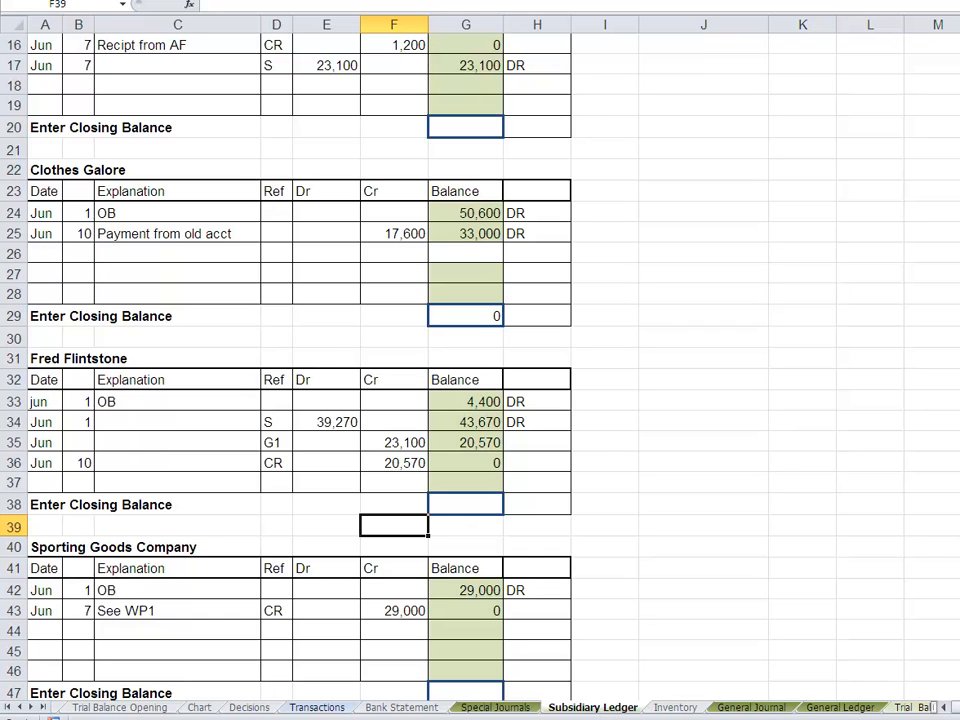
pyautogui.scroll(5, 480, 360)
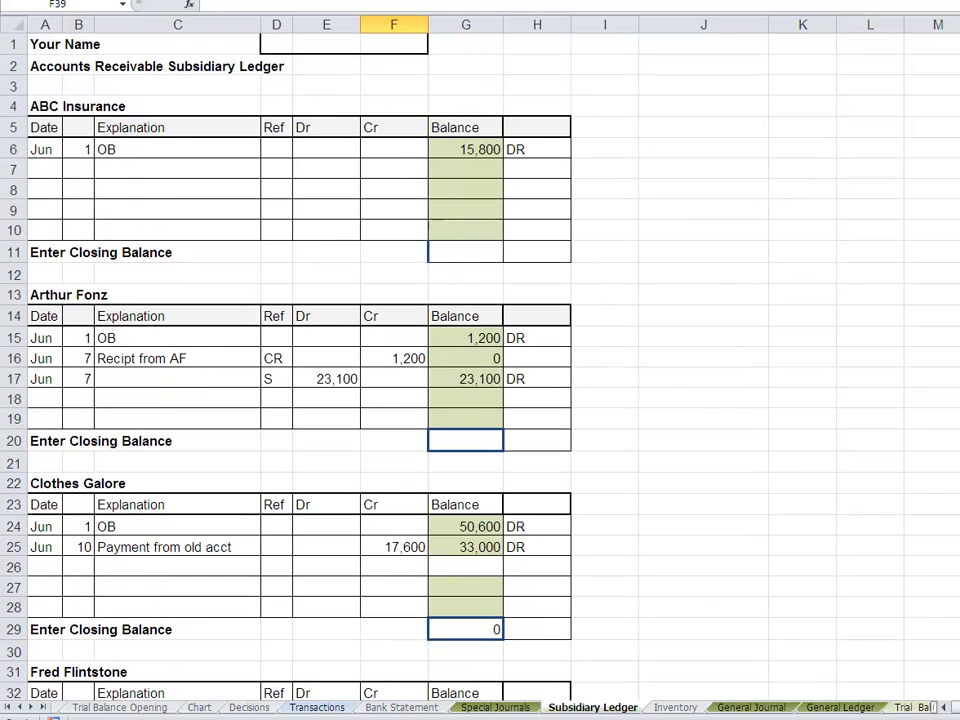
pyautogui.scroll(-9, 480, 360)
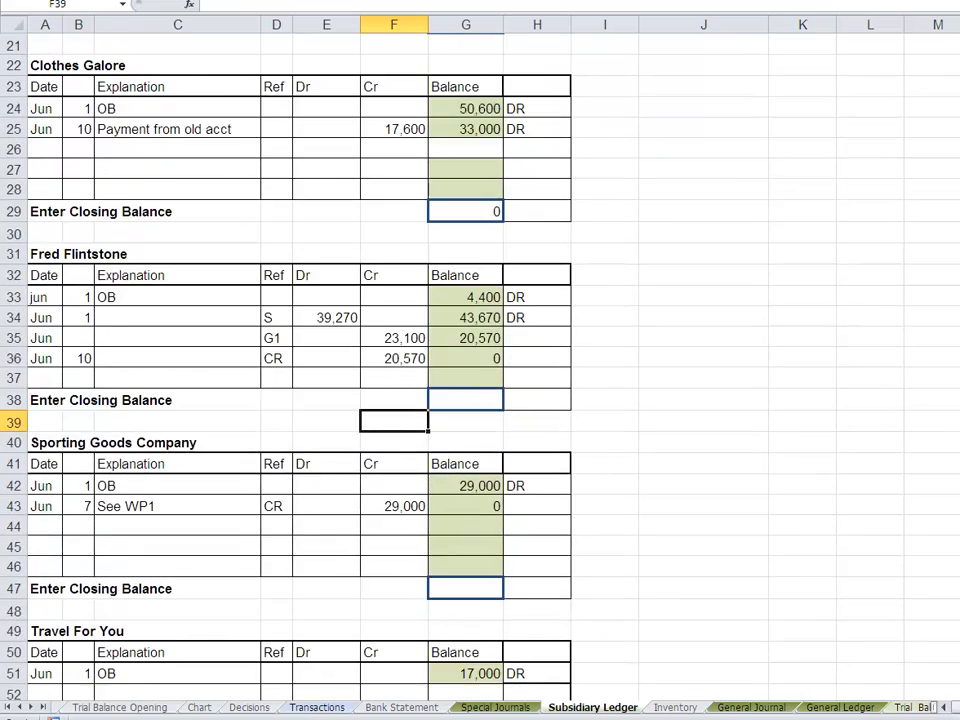
pyautogui.scroll(-13, 480, 360)
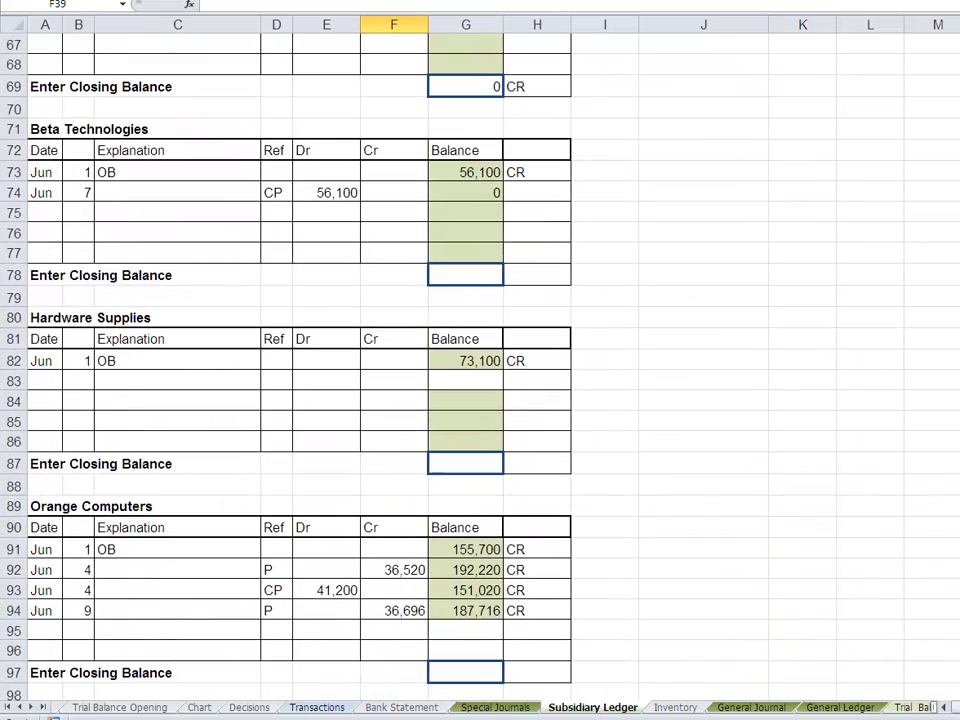
pyautogui.click(46, 377)
pyautogui.write('Jun')
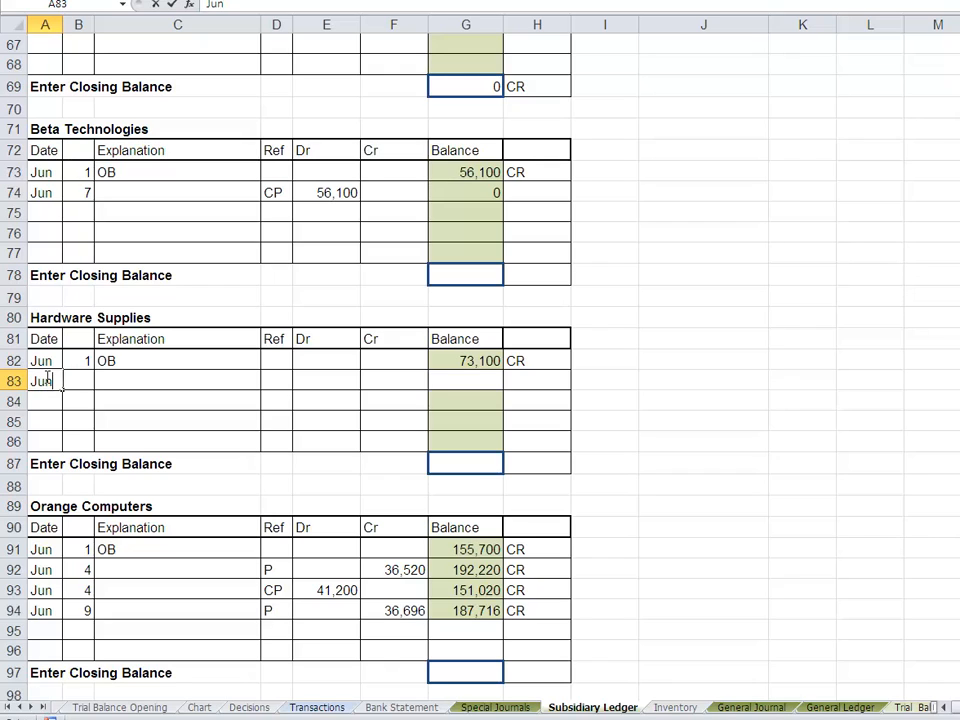
pyautogui.press('Tab')
pyautogui.write('14')
pyautogui.press('Tab')
pyautogui.press('Tab')
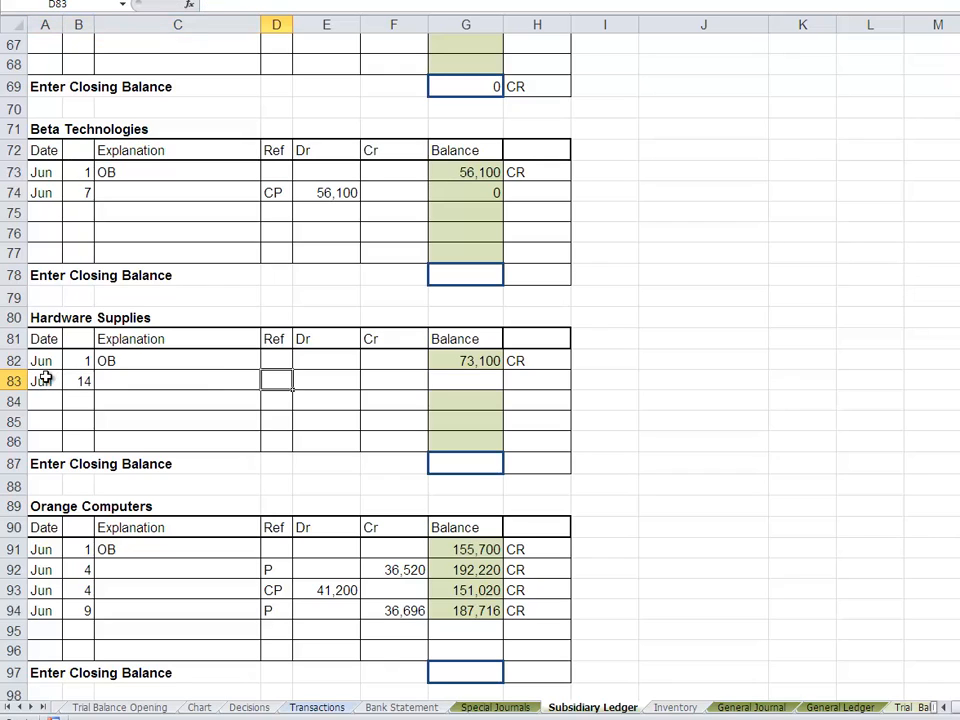
pyautogui.write('P')
pyautogui.press('Tab')
pyautogui.press('Tab')
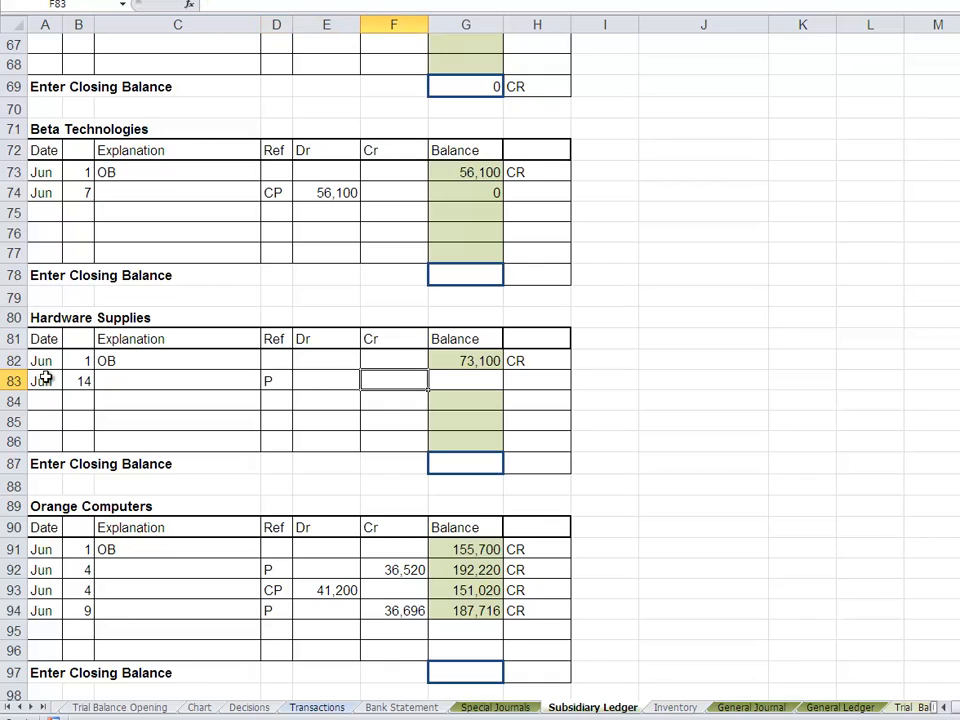
# - Link the Hardware Supplies Cr amount in F83 to the Purchases journal's AP Cr amount with the formula ='Special Journals'!F17
pyautogui.write('=')
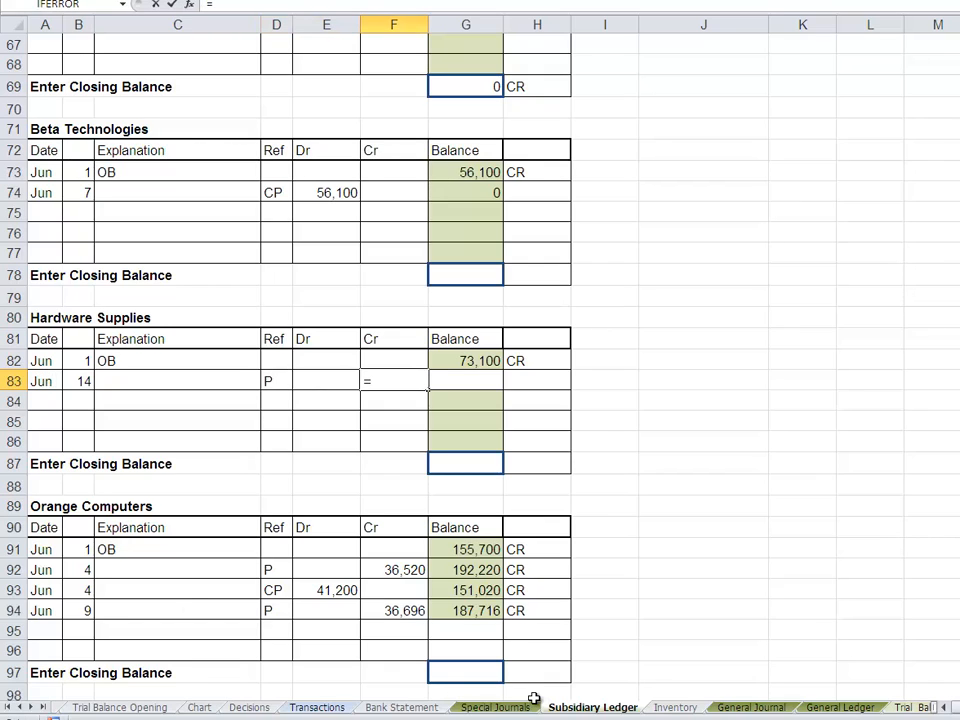
pyautogui.click(495, 707)
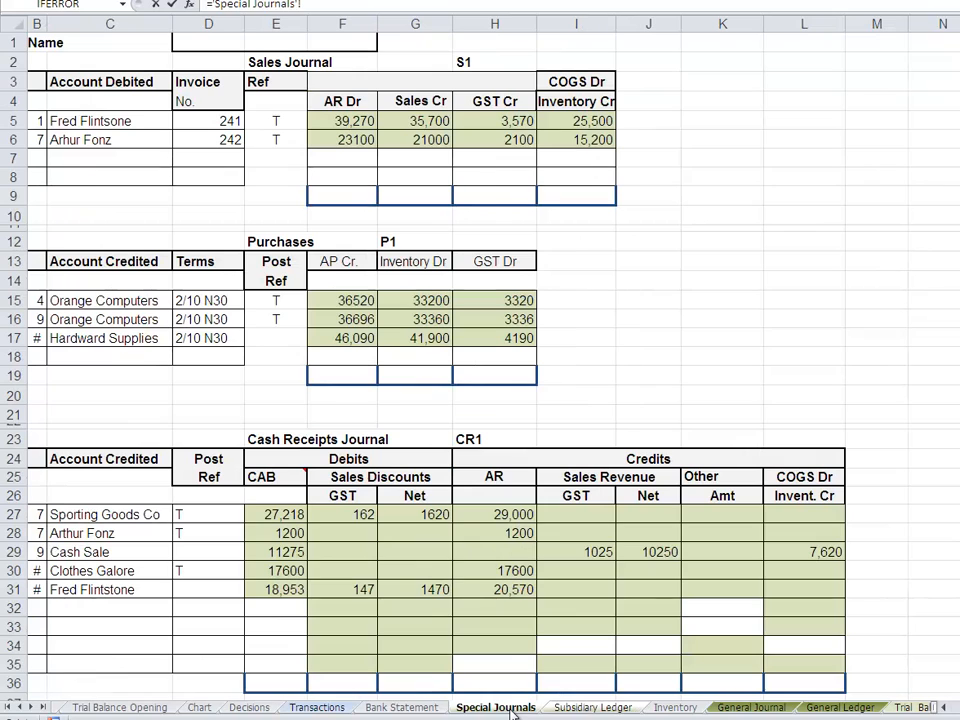
pyautogui.click(338, 337)
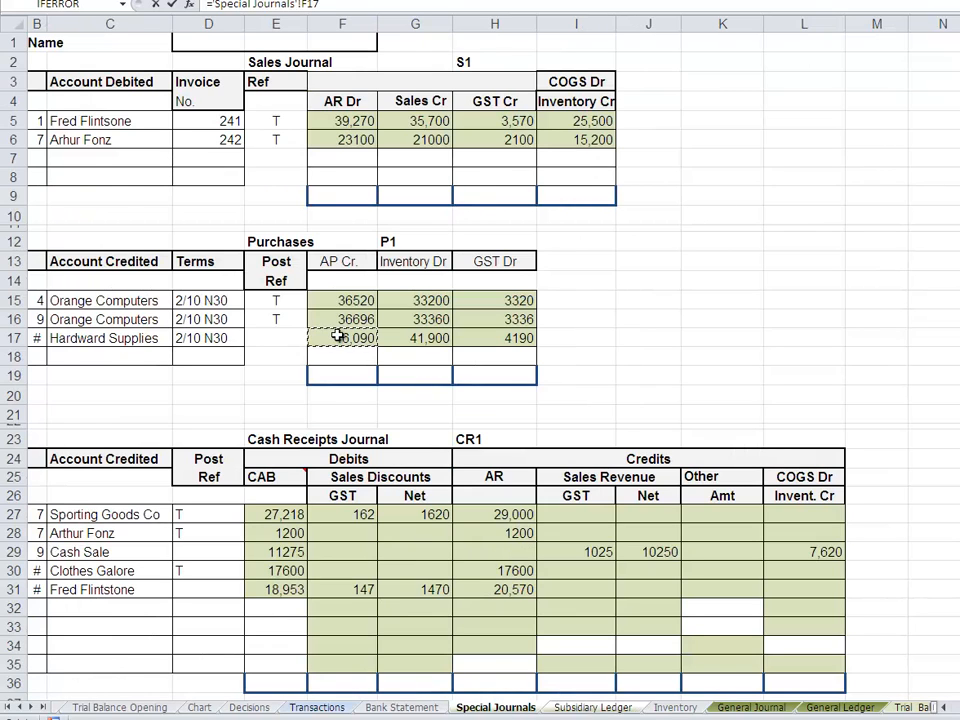
pyautogui.press('Return')
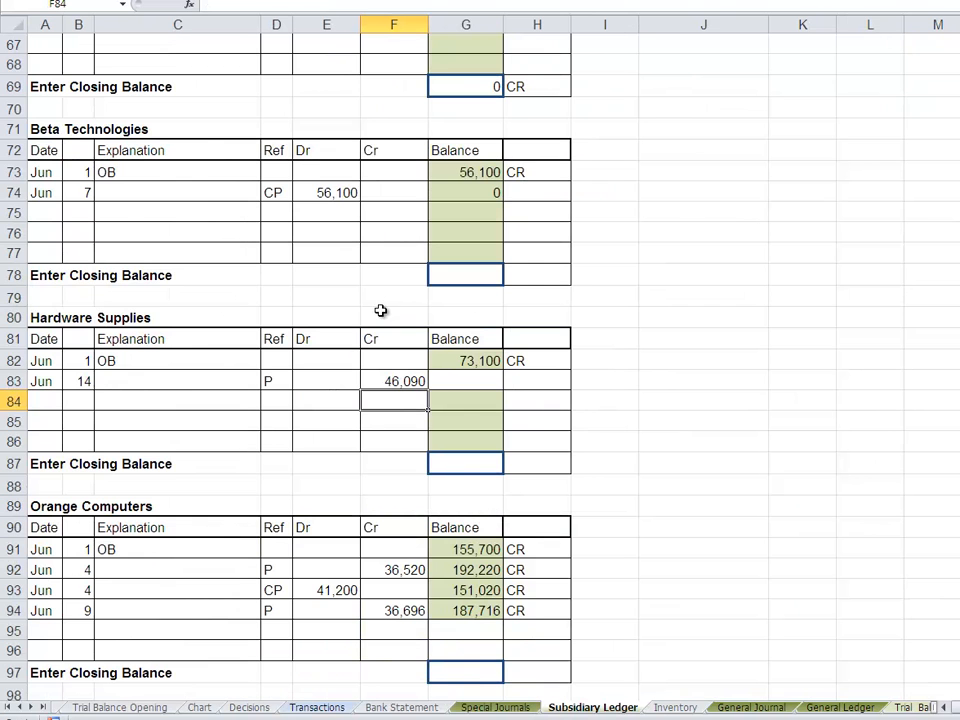
# - Calculate the Hardware Supplies balance in G83 with the formula =G82+F83-E83 and mark it CR in H83
pyautogui.click(458, 379)
pyautogui.write('=')
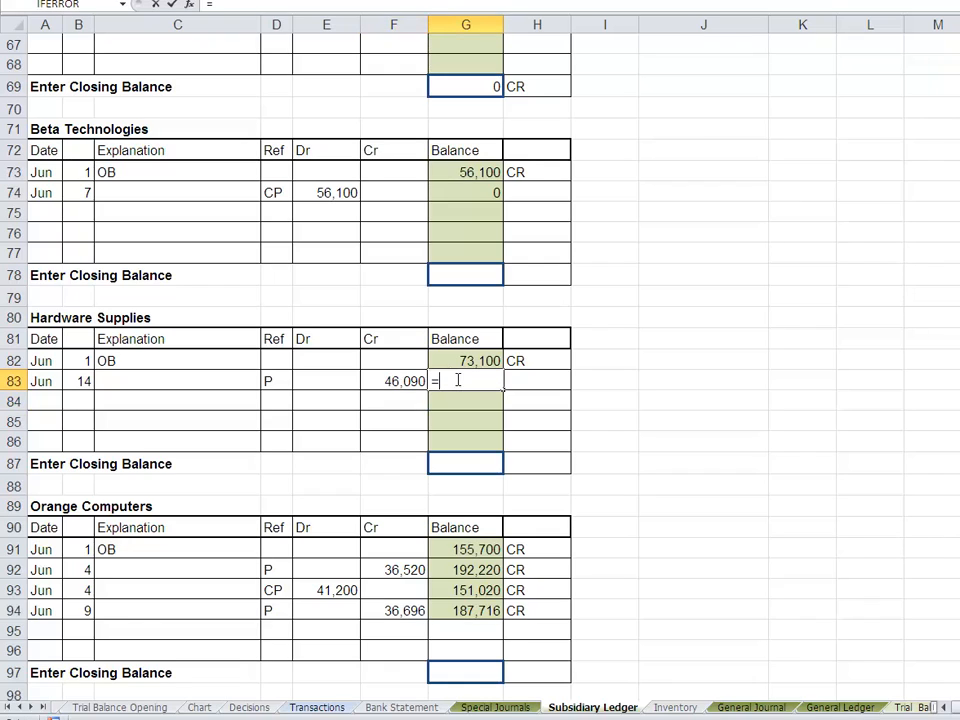
pyautogui.click(465, 361)
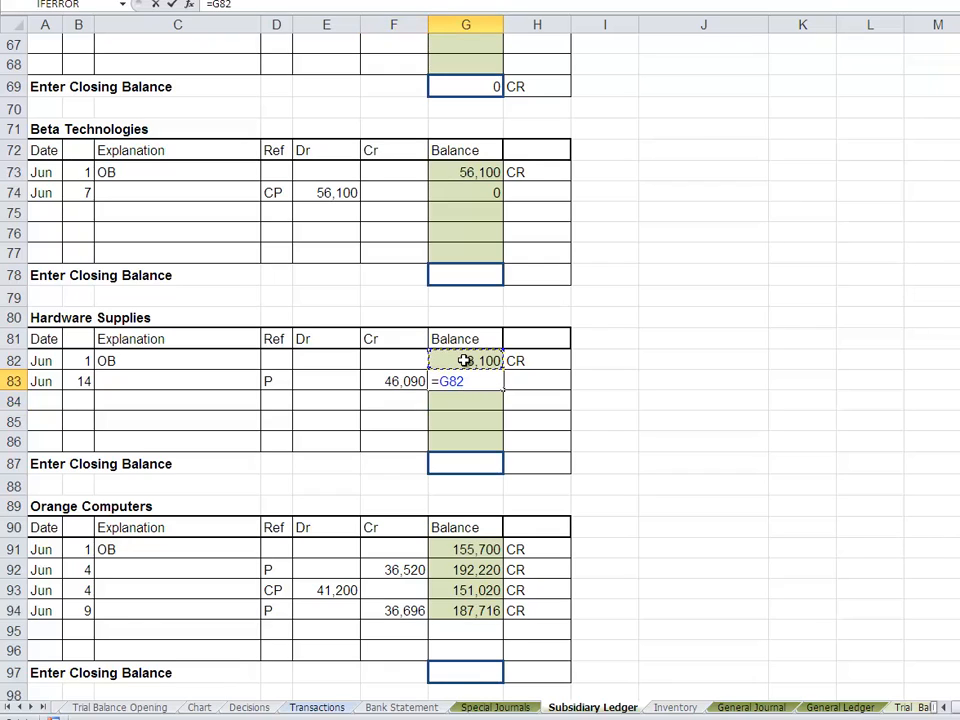
pyautogui.write('+')
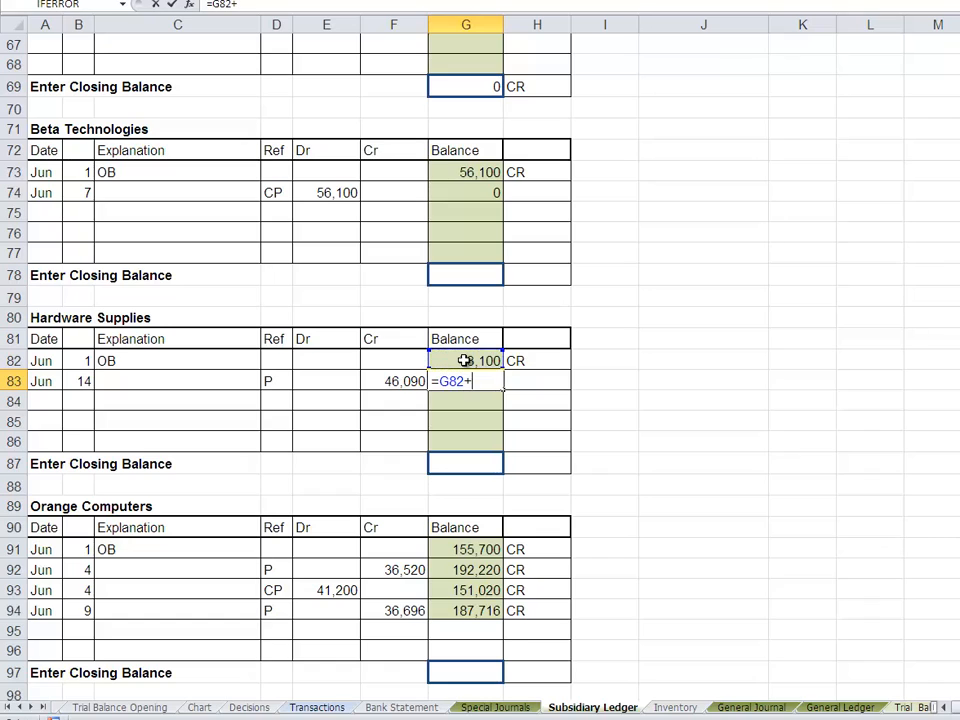
pyautogui.click(388, 381)
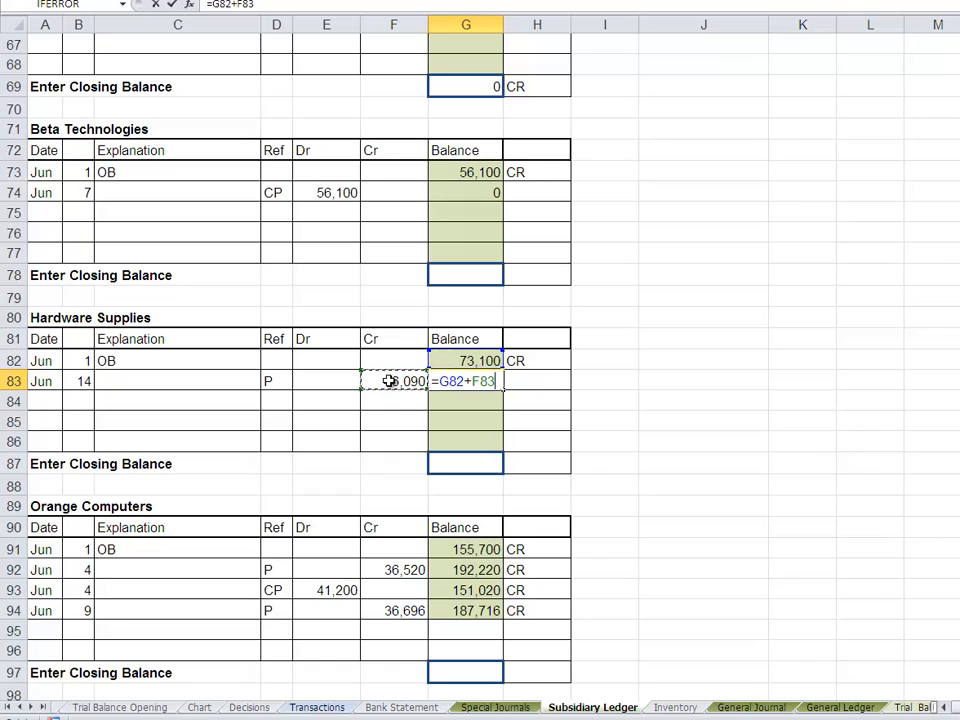
pyautogui.write('-')
pyautogui.click(330, 378)
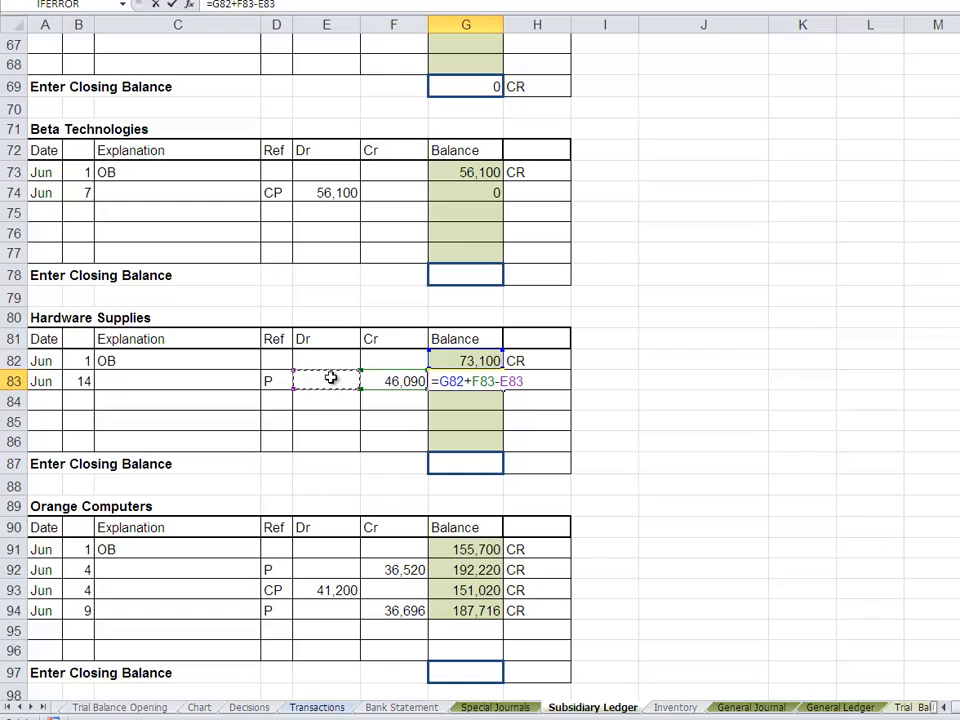
pyautogui.press('Return')
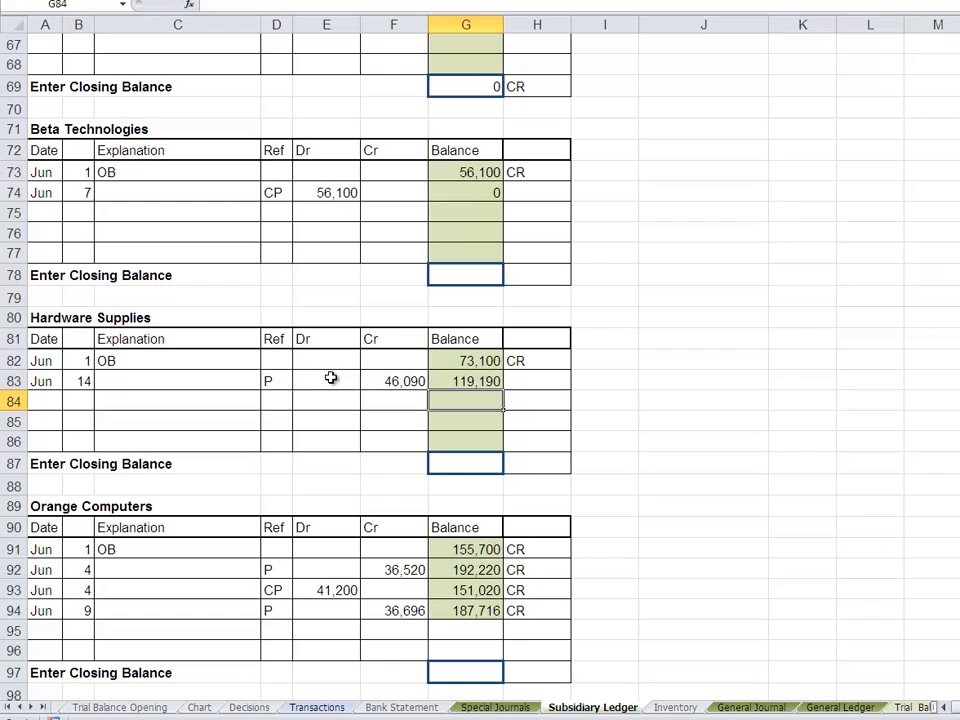
pyautogui.click(517, 386)
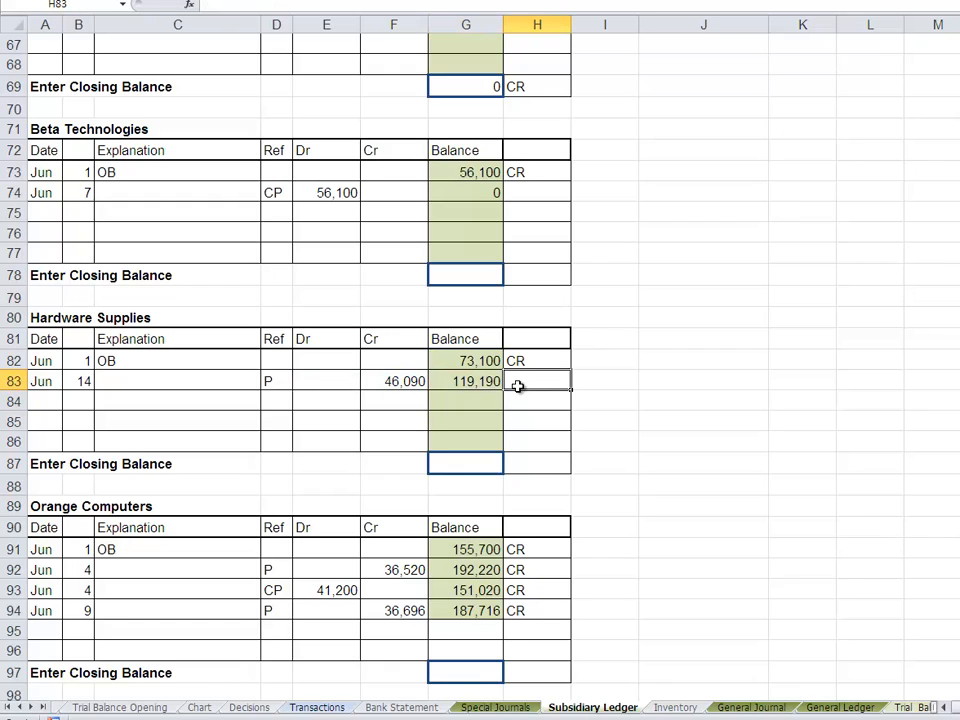
pyautogui.write('CR')
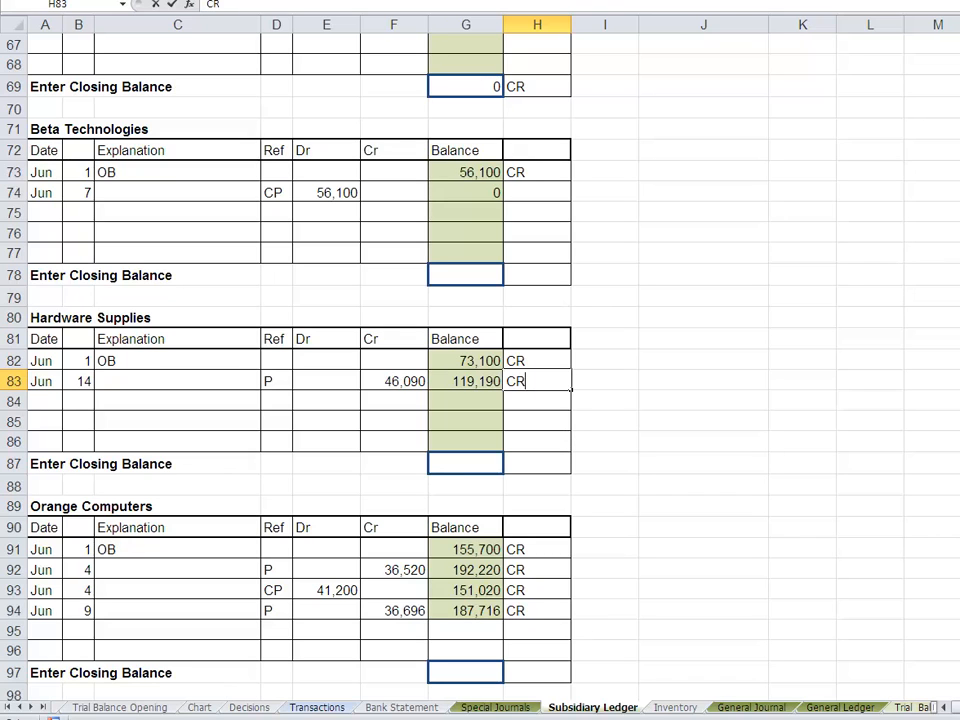
# - Mark the Hardware Supplies purchase as posted with T in E17 of the Purchases journal
pyautogui.click(495, 707)
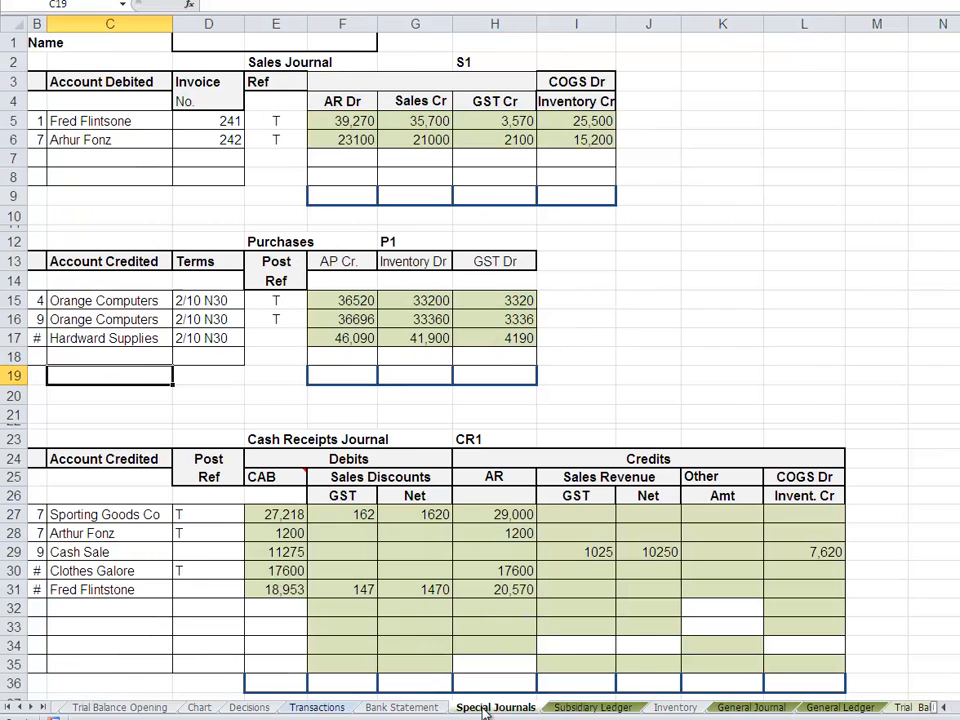
pyautogui.click(274, 343)
pyautogui.write('T')
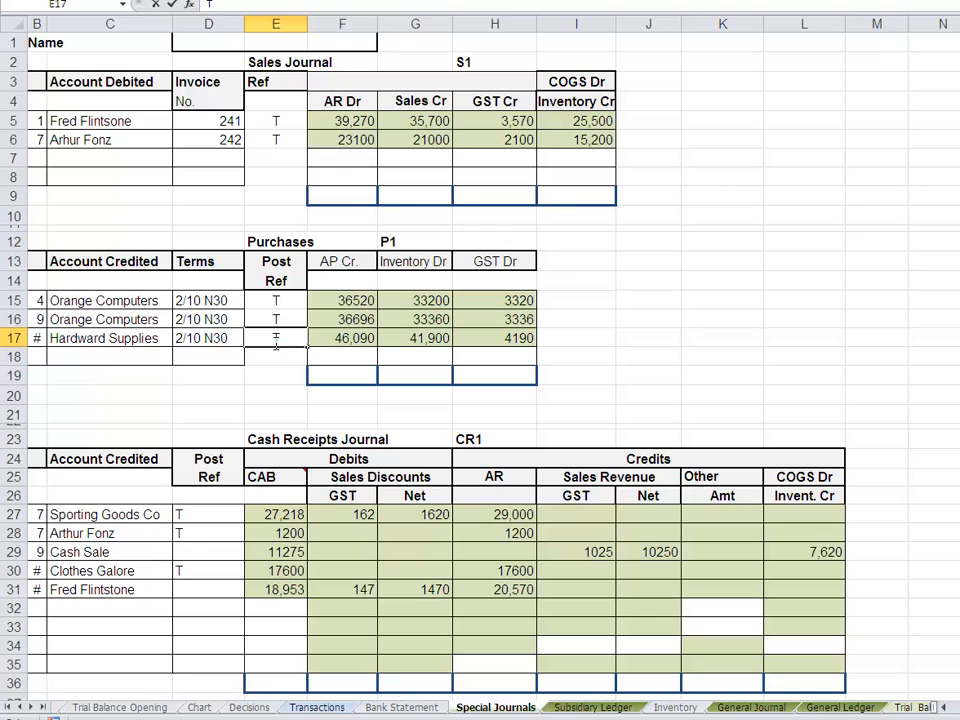
pyautogui.press('Return')
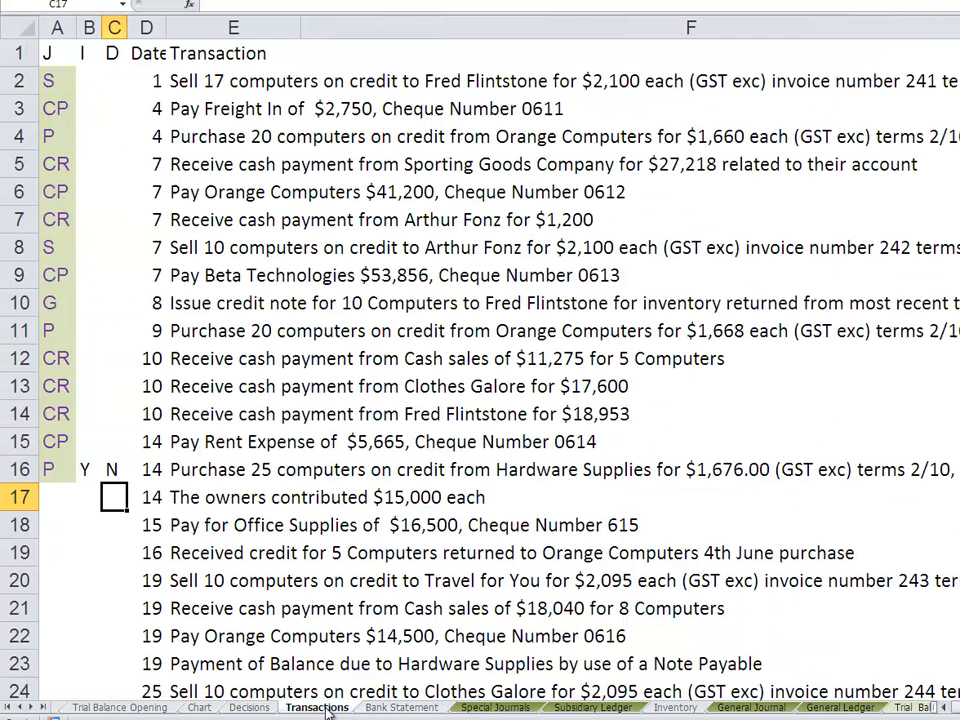
# - Classify the 14 June owners' contribution in row 17 of the Transactions sheet as J CR, I N and D N
pyautogui.click(326, 708)
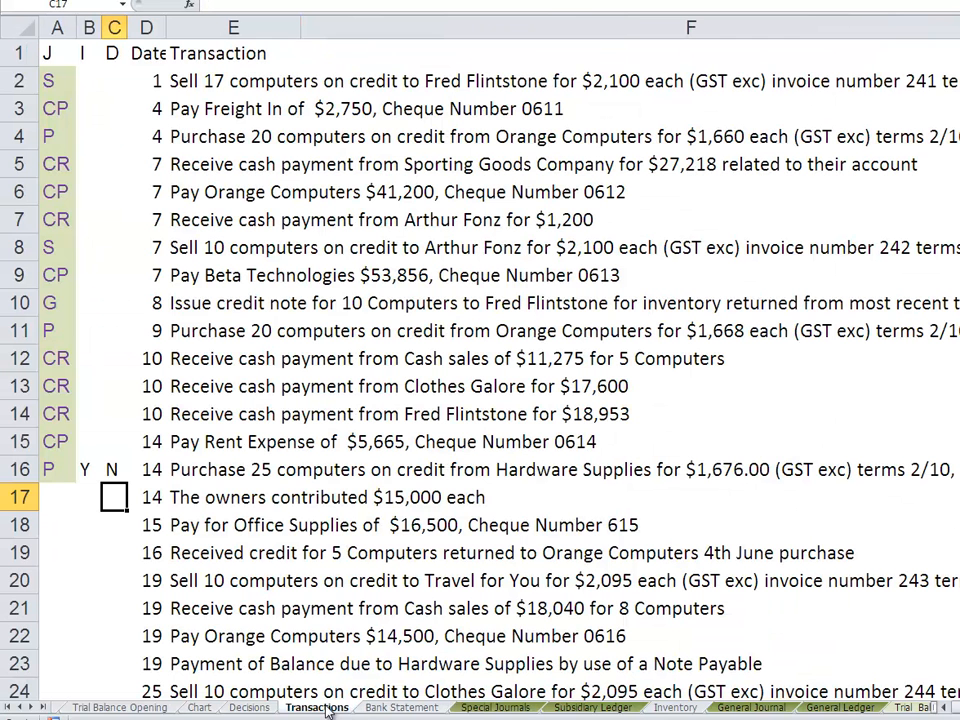
pyautogui.click(50, 496)
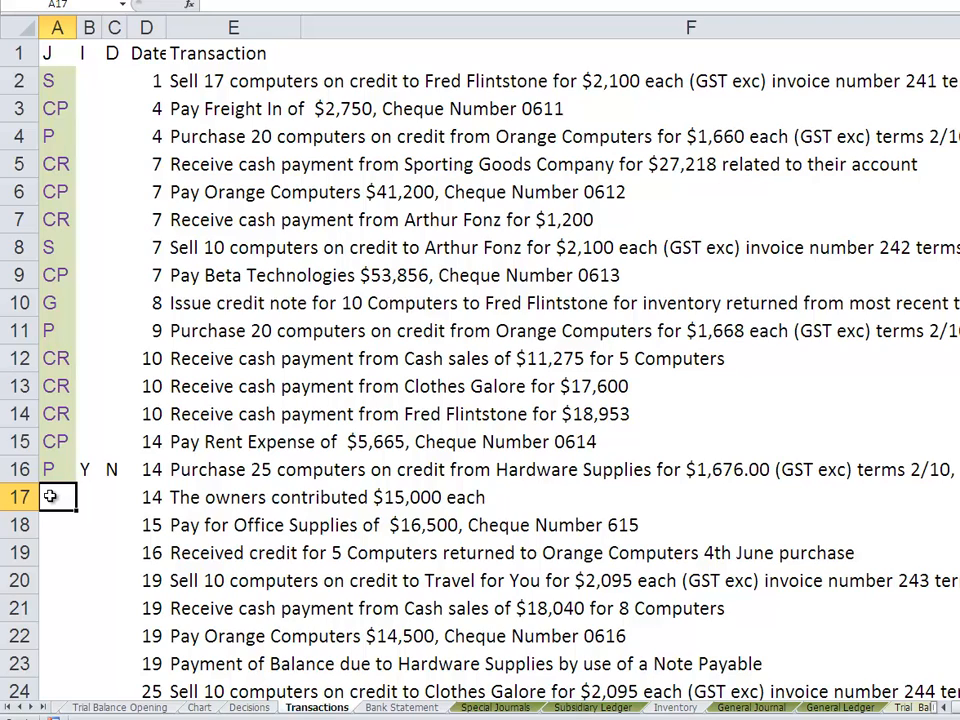
pyautogui.write('CR')
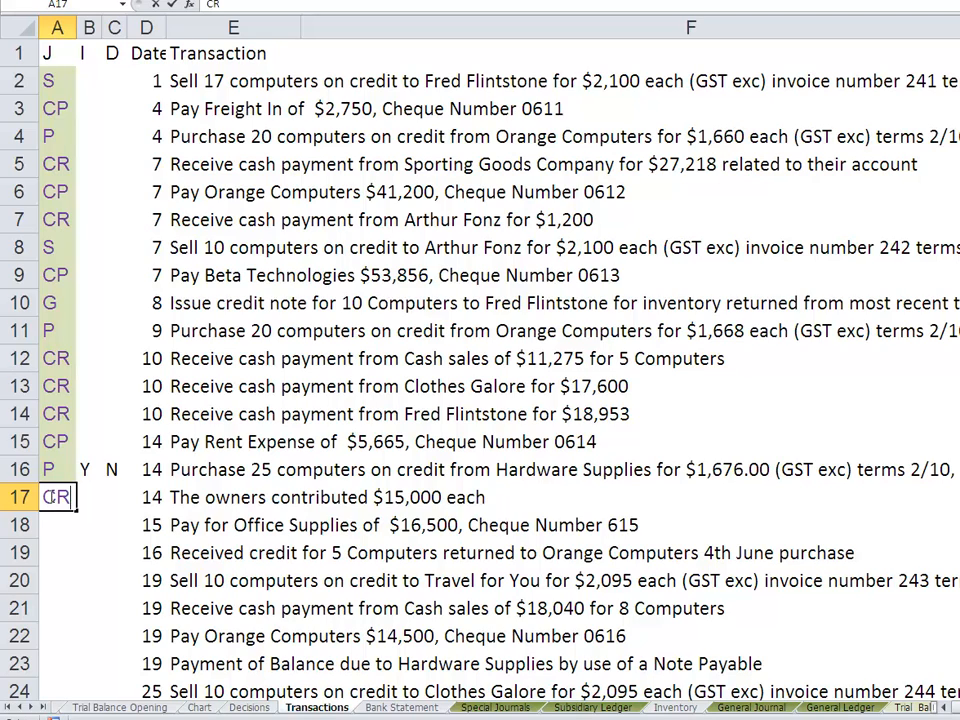
pyautogui.press('Tab')
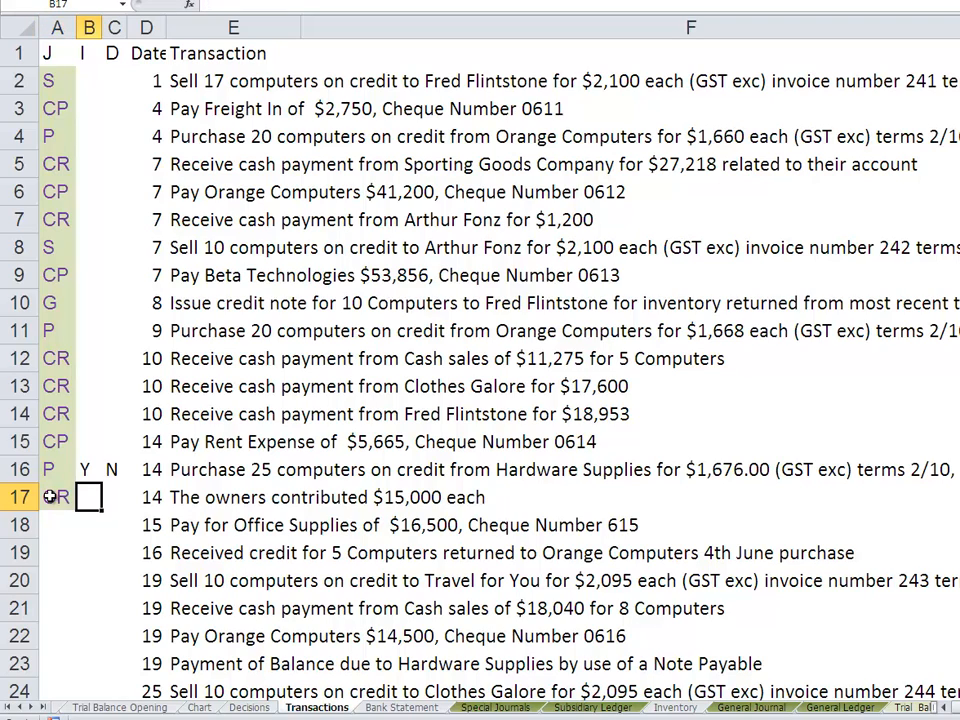
pyautogui.write('N')
pyautogui.press('Tab')
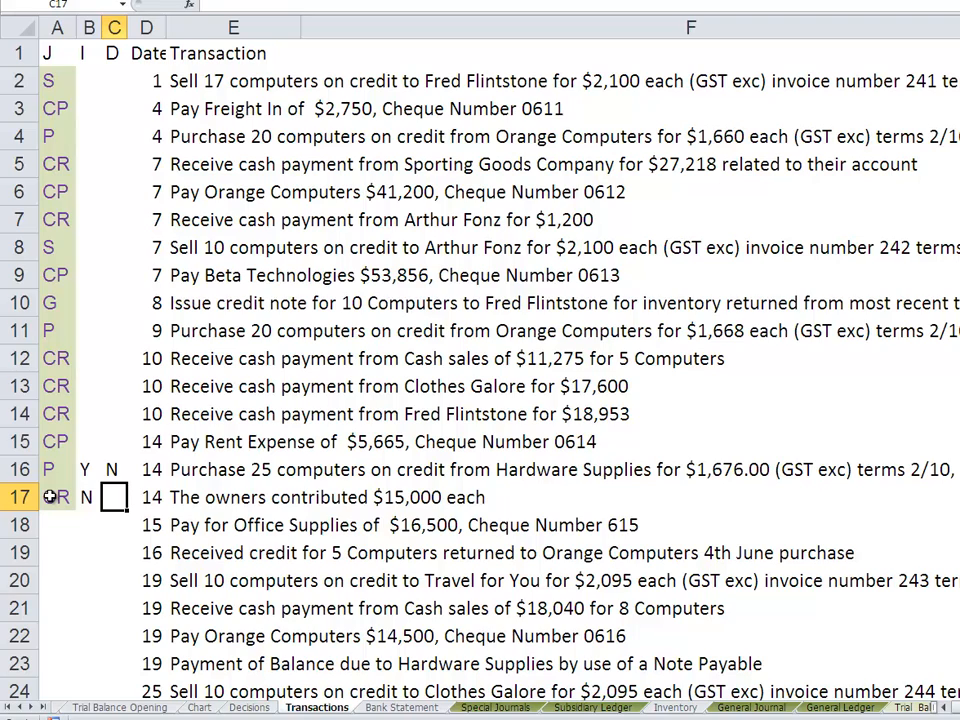
pyautogui.write('N')
pyautogui.press('Tab')
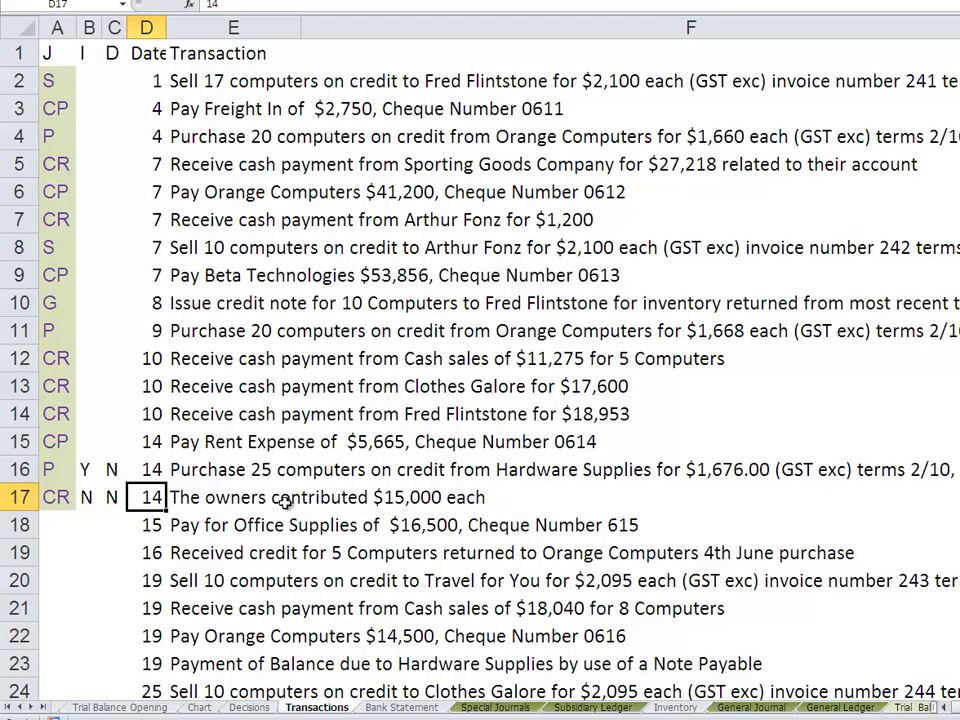
# - Link the account credited in C32 of the Cash Receipts Journal to the first owner's capital account with the formula =Chart!A23
pyautogui.click(509, 711)
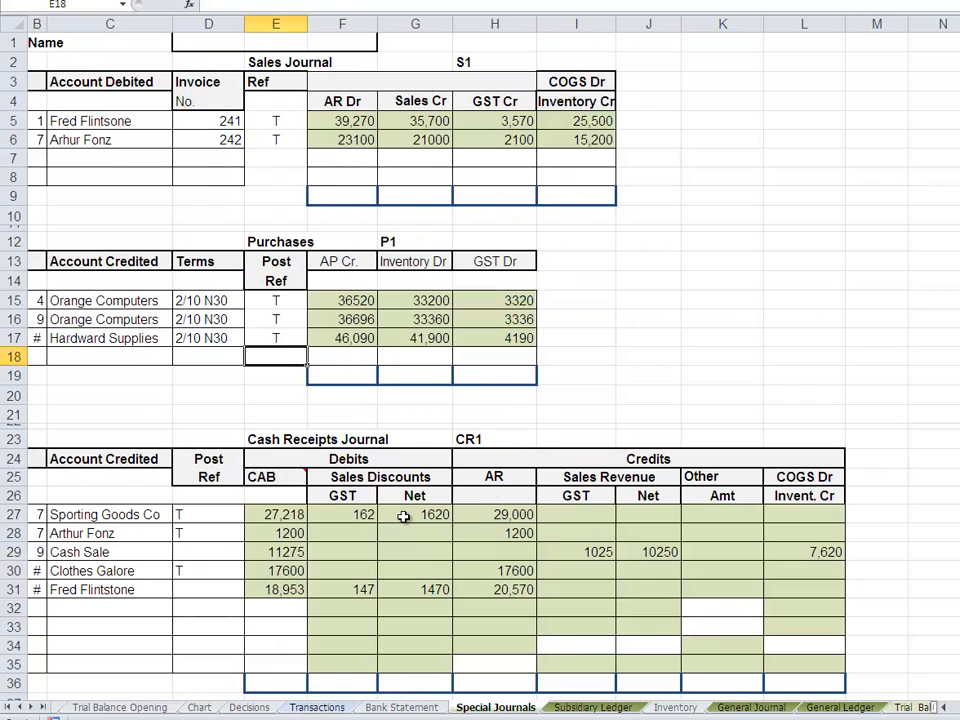
pyautogui.click(64, 607)
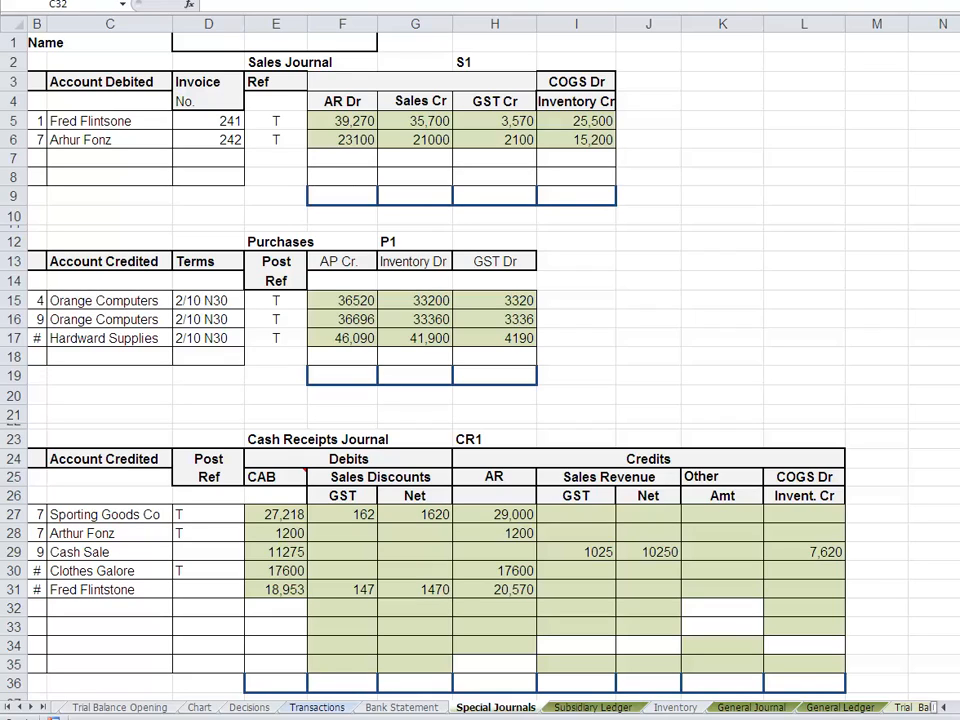
pyautogui.click(81, 608)
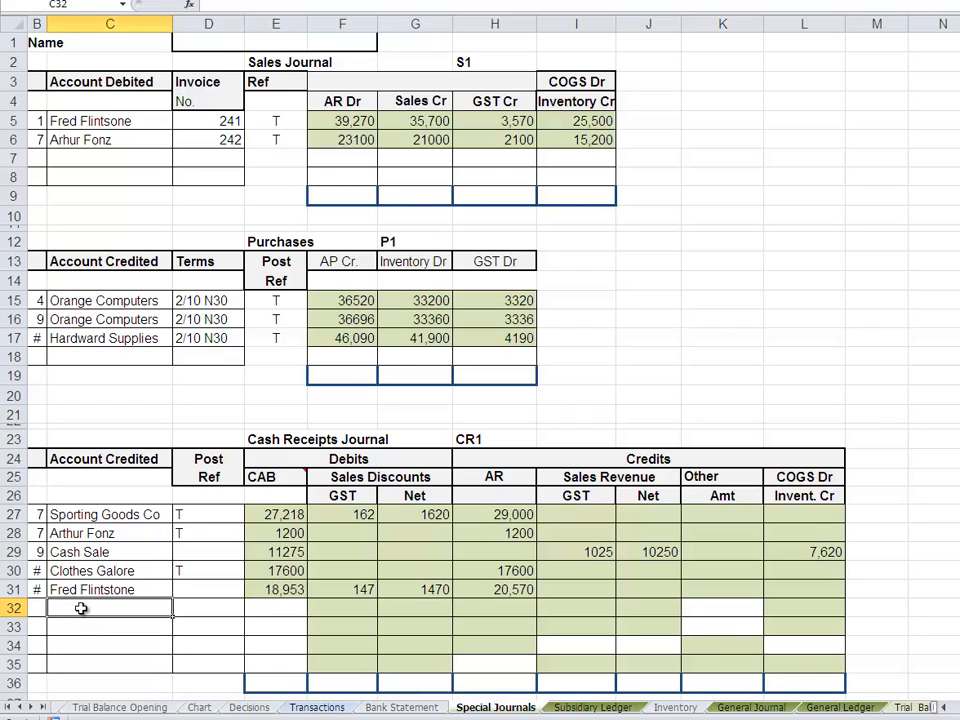
pyautogui.write('=')
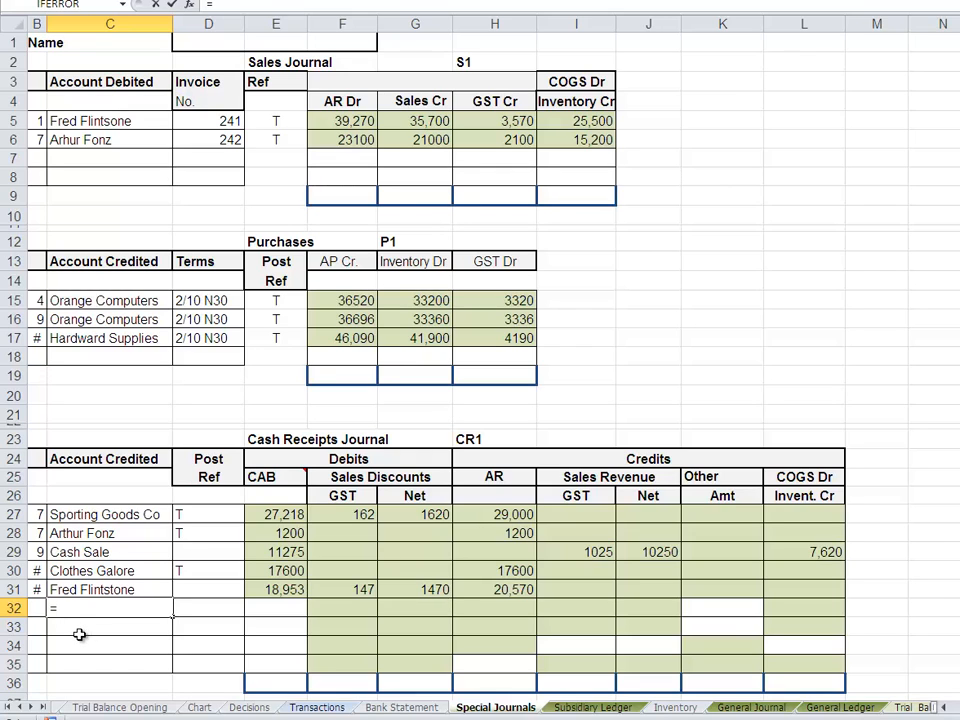
pyautogui.click(200, 708)
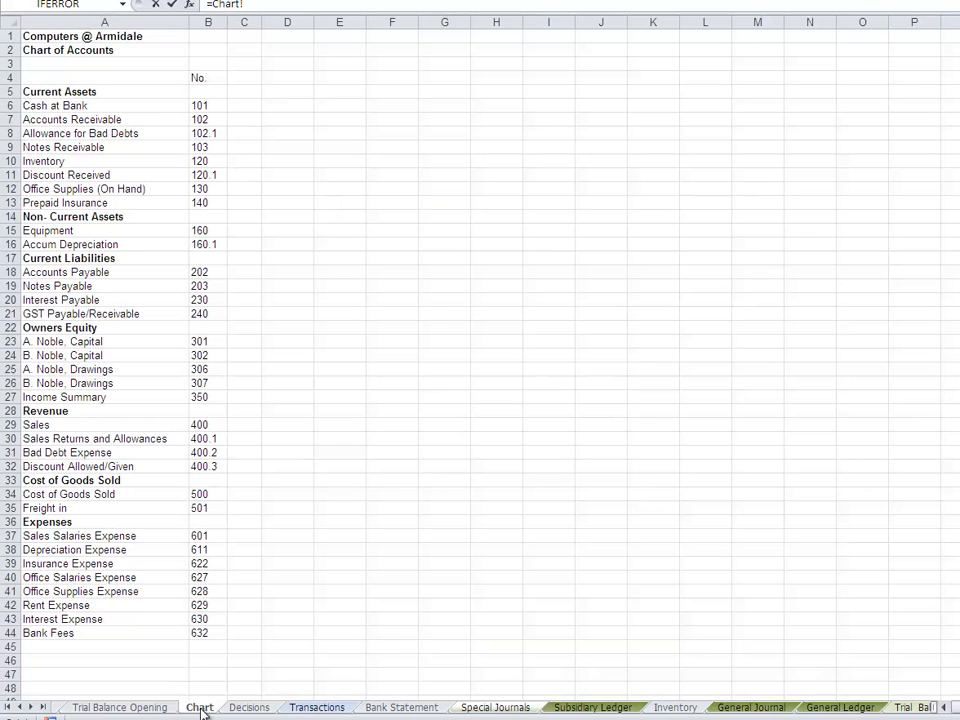
pyautogui.click(48, 341)
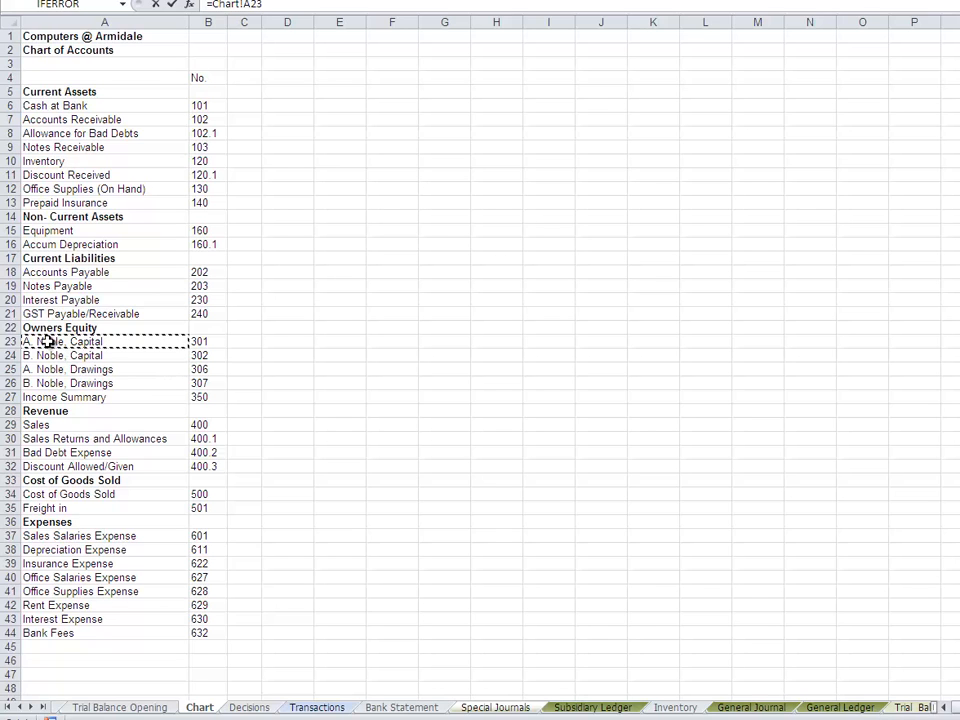
pyautogui.press('Return')
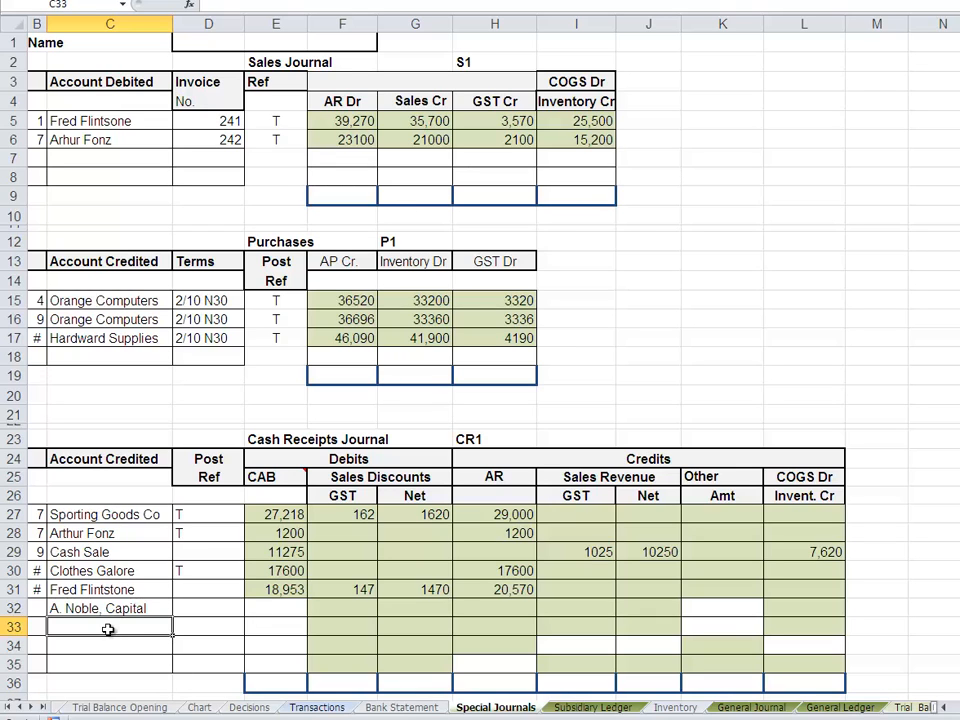
# - Link the account credited in C33 of the Cash Receipts Journal to the second owner's capital account with the formula =Chart!A24
pyautogui.write('=')
pyautogui.moveTo(110, 696); pyautogui.dragTo(205, 712)
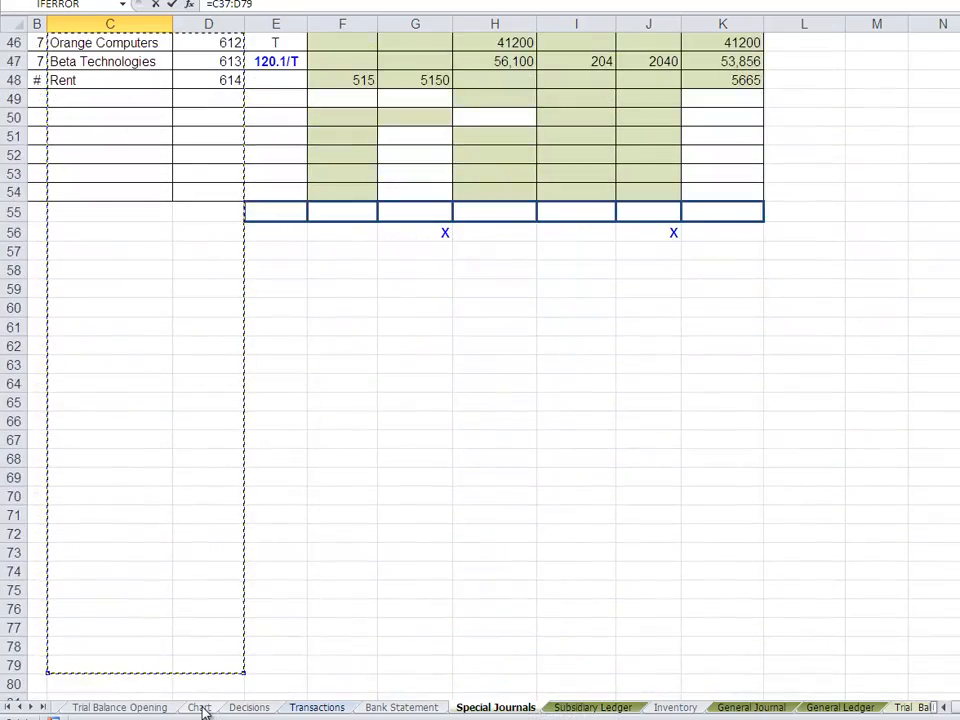
pyautogui.click(200, 708)
pyautogui.click(87, 356)
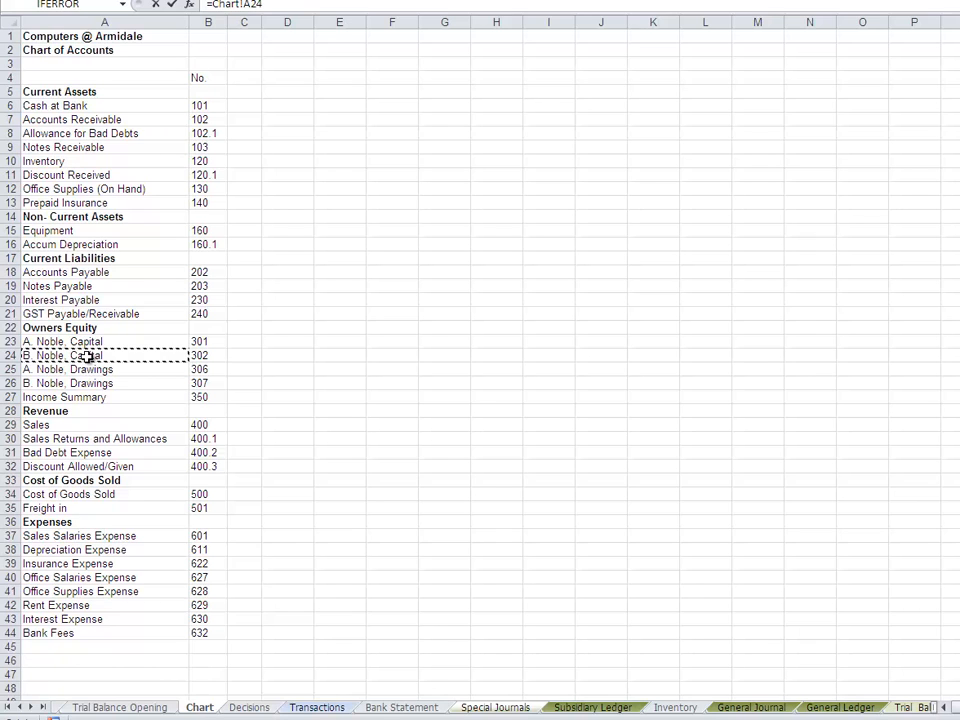
pyautogui.press('Return')
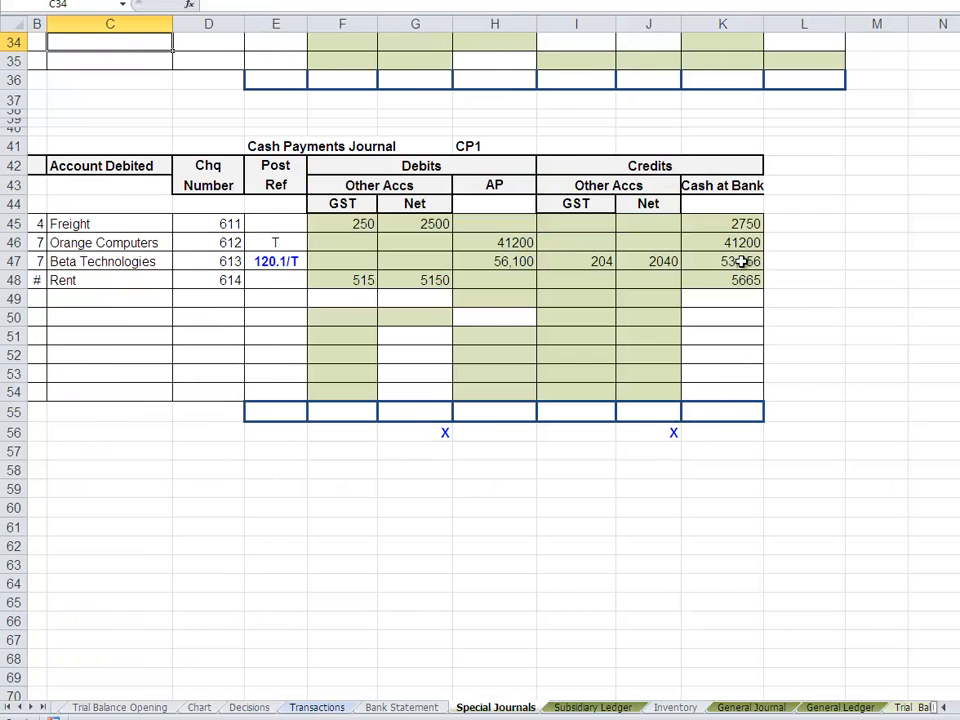
pyautogui.scroll(11, 480, 360)
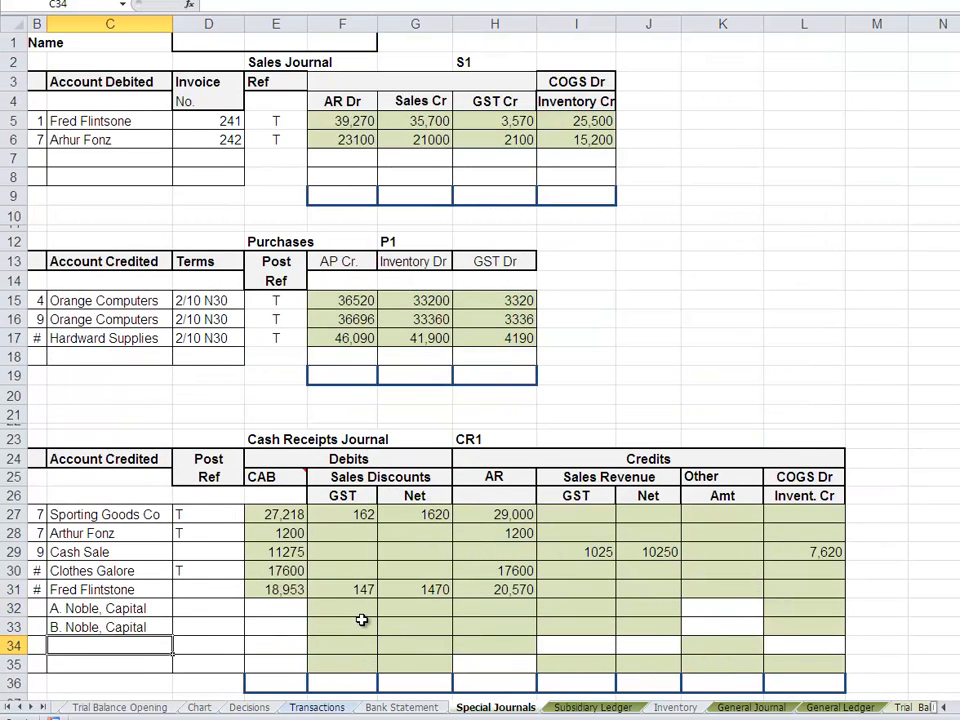
# - Enter 15000 as the CAB debit for both owners' contributions in E32 and E33 of the Cash Receipts Journal
pyautogui.click(284, 612)
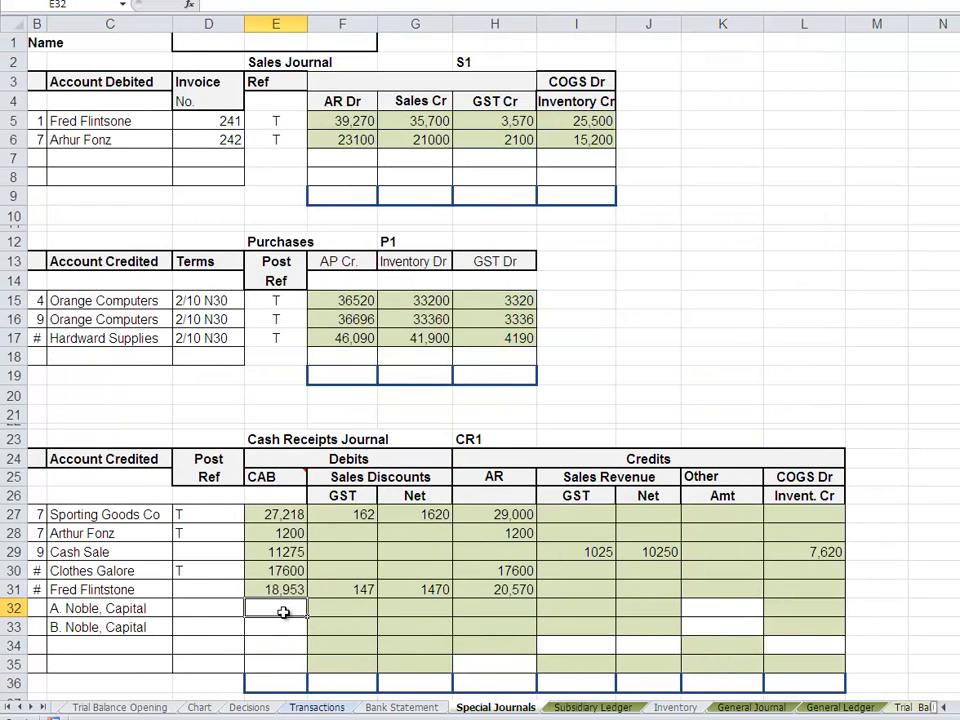
pyautogui.write('15000')
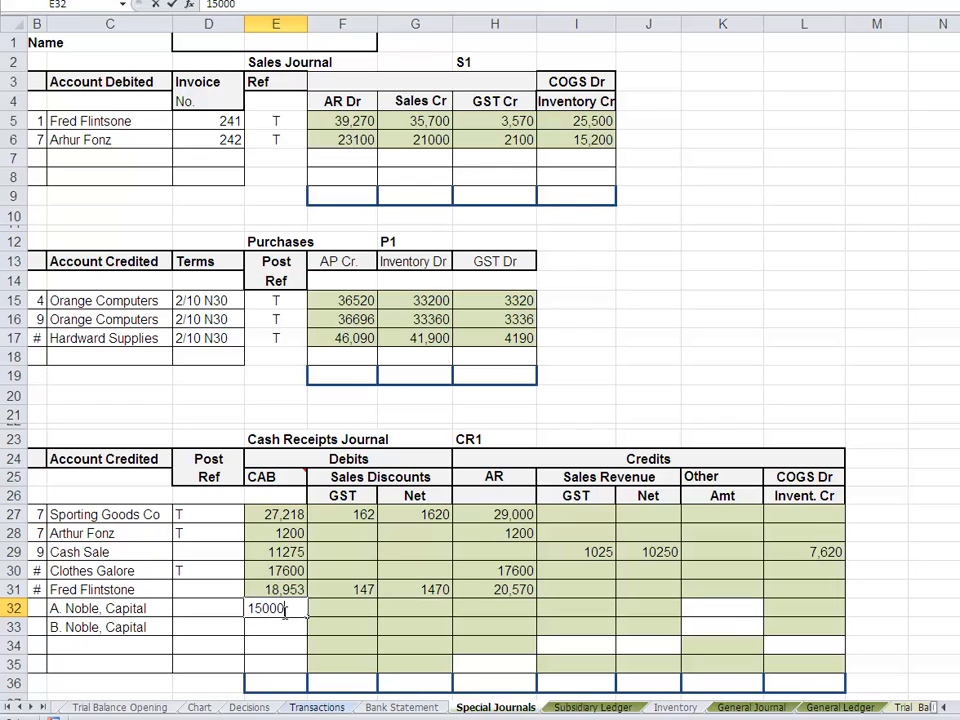
pyautogui.press('Return')
pyautogui.write('15')
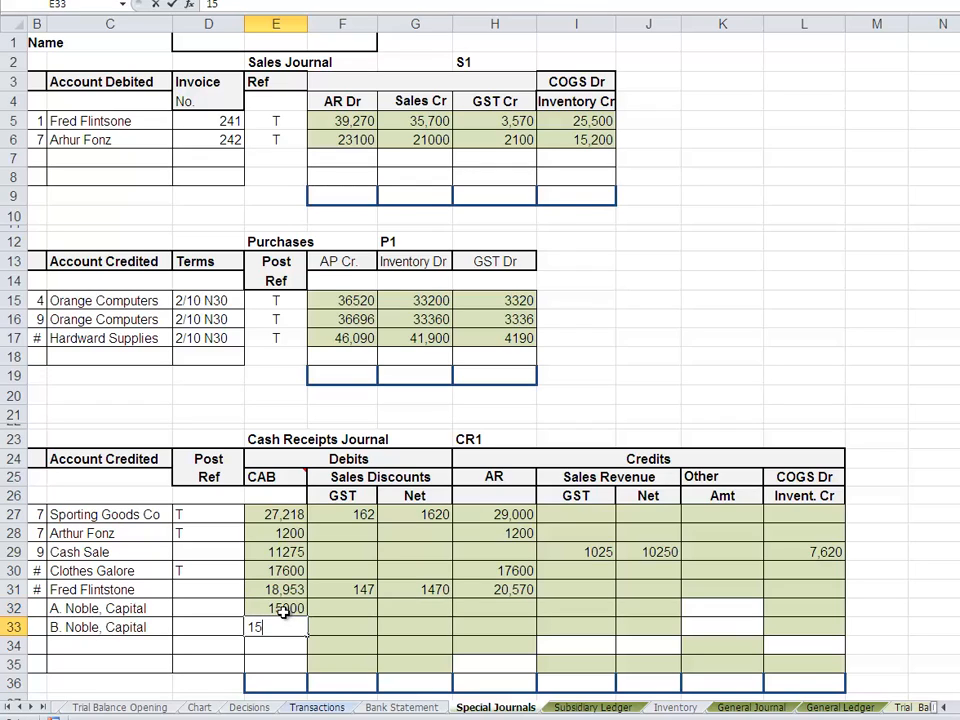
pyautogui.write('000')
pyautogui.press('Return')
# - Enter 15000 as the Other credit amount for both owners' contributions in K32 and K33
pyautogui.press('Up')
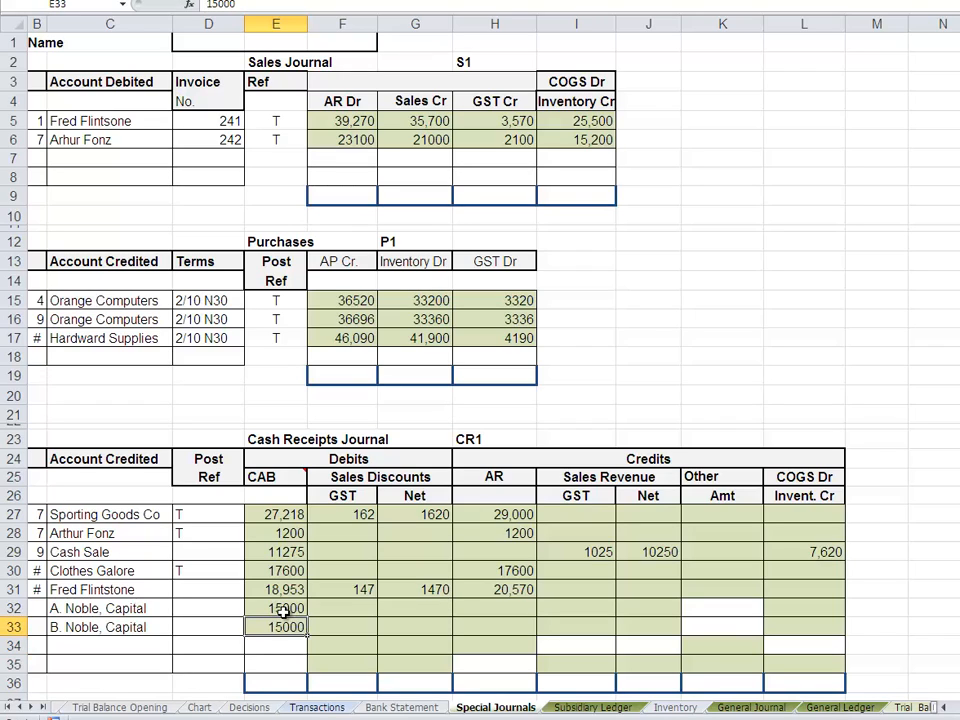
pyautogui.press('Up')
pyautogui.press('Right')
pyautogui.press('Right')
pyautogui.press('Right')
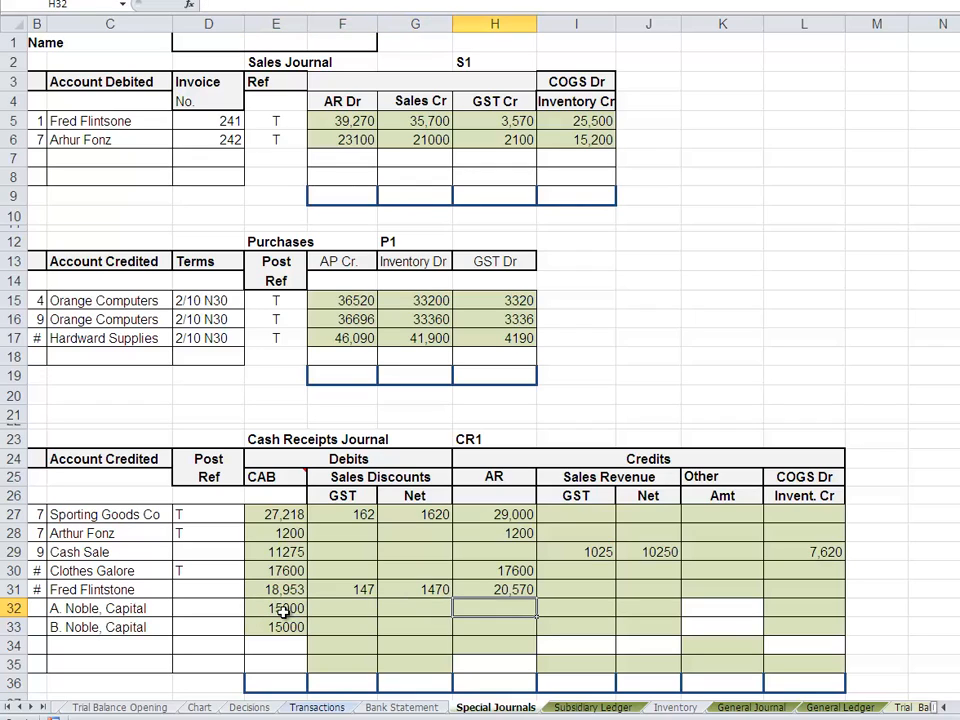
pyautogui.press('Right')
pyautogui.press('Right')
pyautogui.press('Right')
pyautogui.write('1')
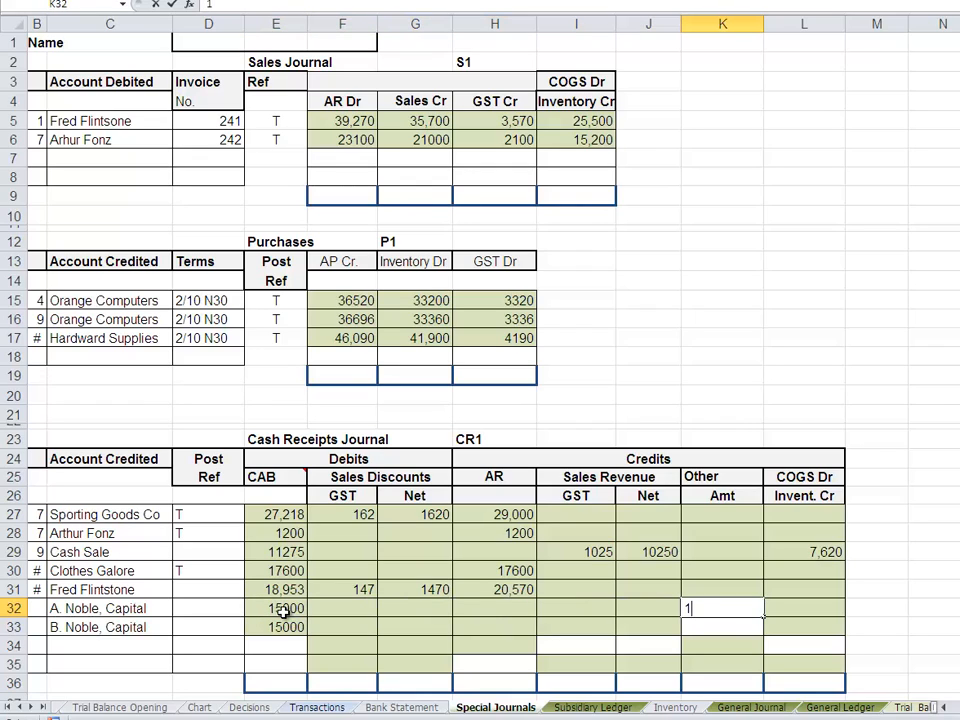
pyautogui.write('5000')
pyautogui.press('Return')
pyautogui.write('15')
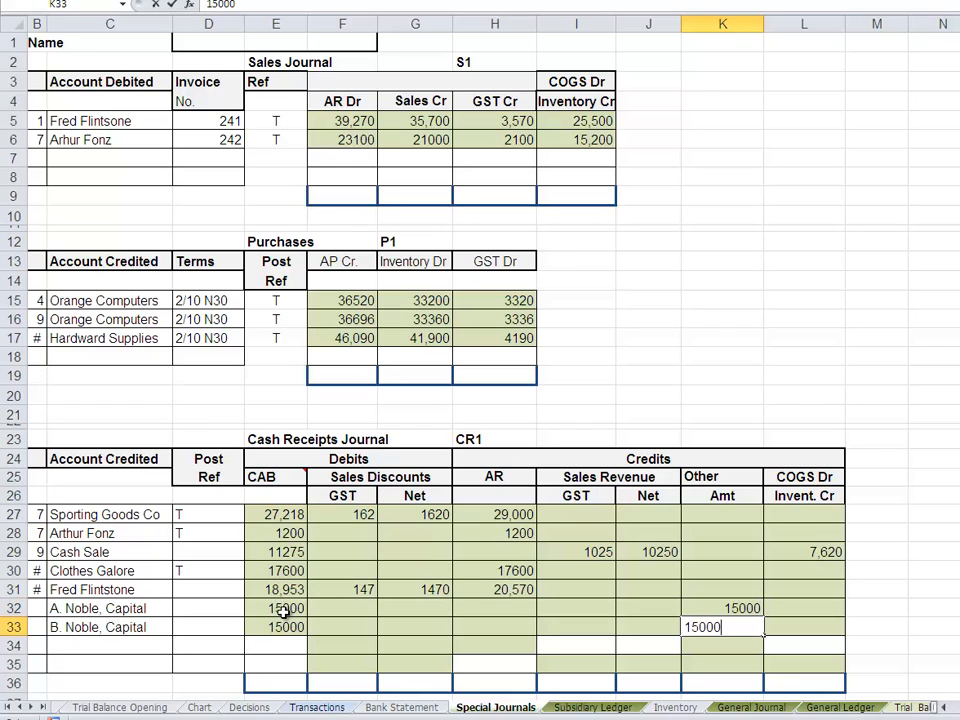
pyautogui.write('000')
pyautogui.press('Return')
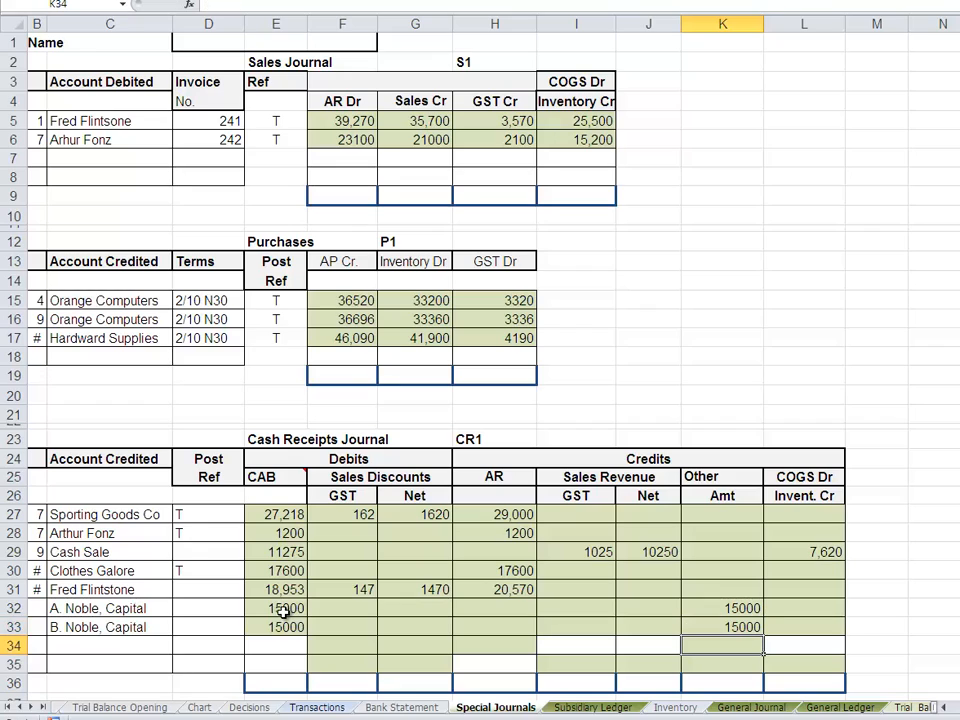
# - Fill the Post Ref of both capital contributions with the formula ='General Ledger'!G144 in D32 and 302 in D33
pyautogui.click(190, 606)
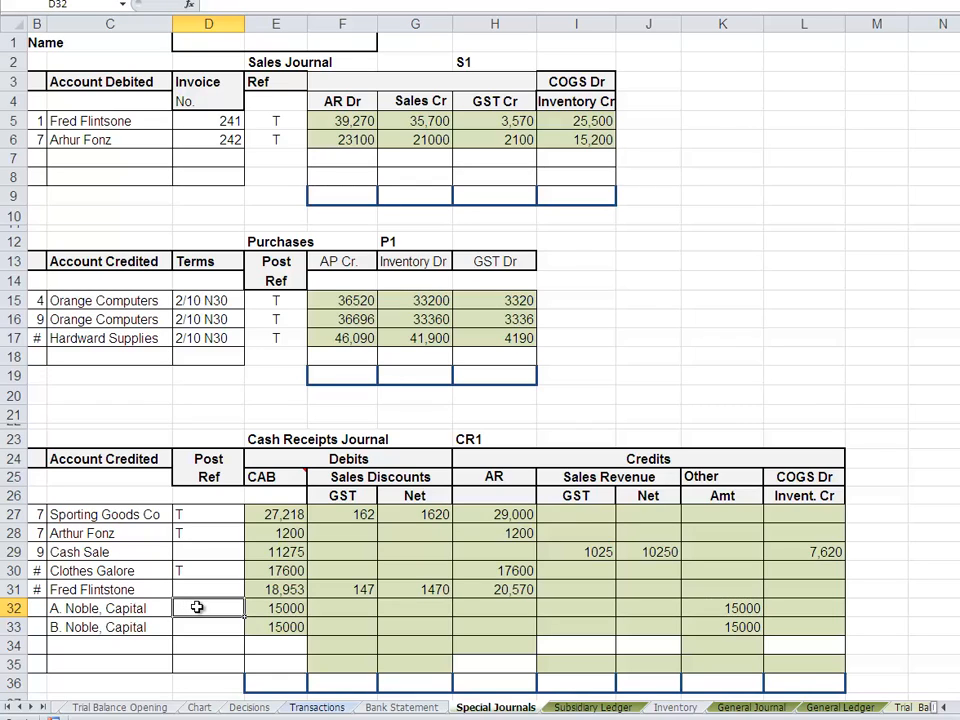
pyautogui.write('=')
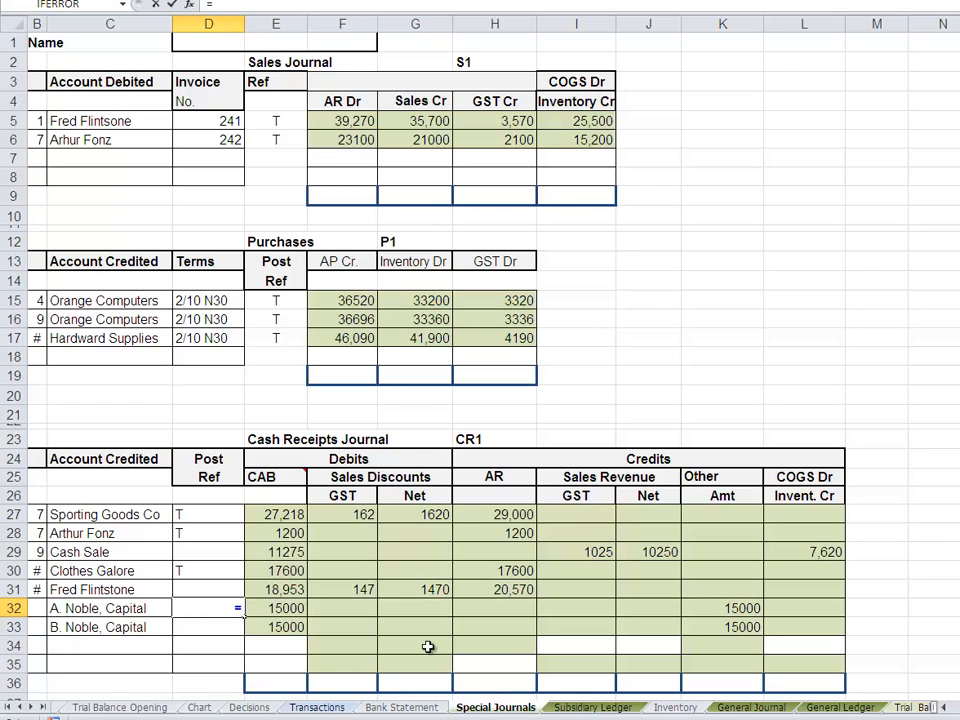
pyautogui.click(838, 707)
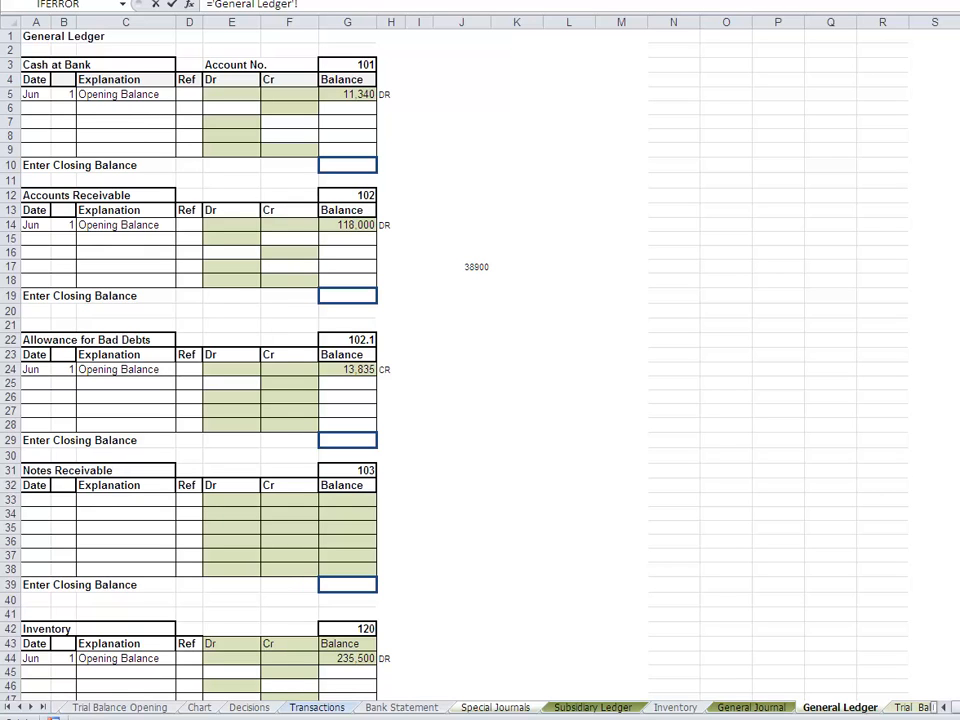
pyautogui.scroll(-8, 340, 360)
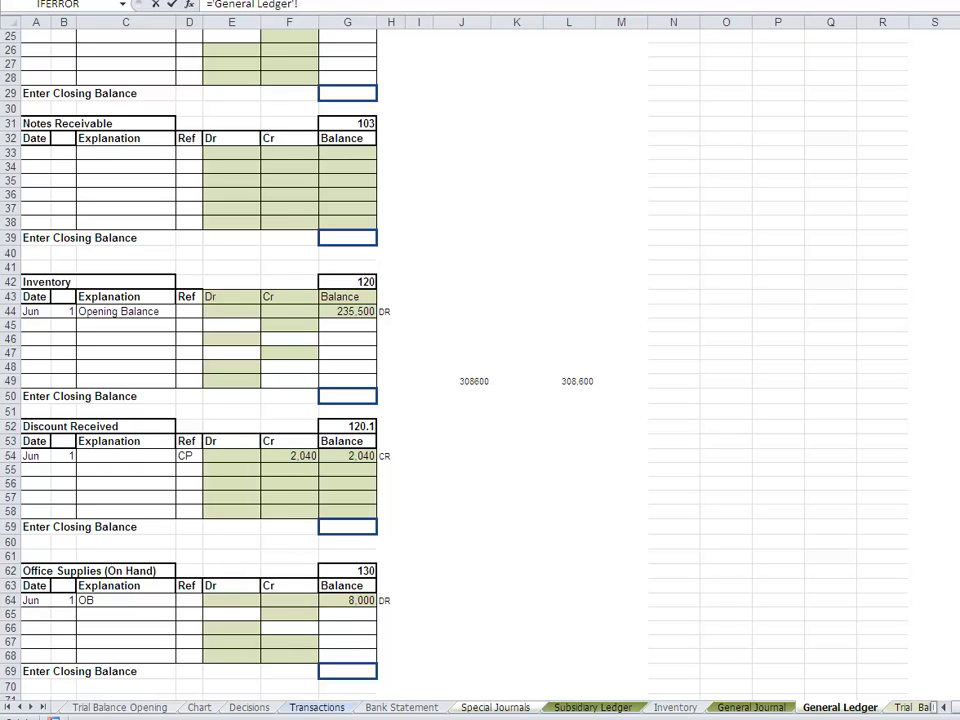
pyautogui.scroll(-19, 340, 360)
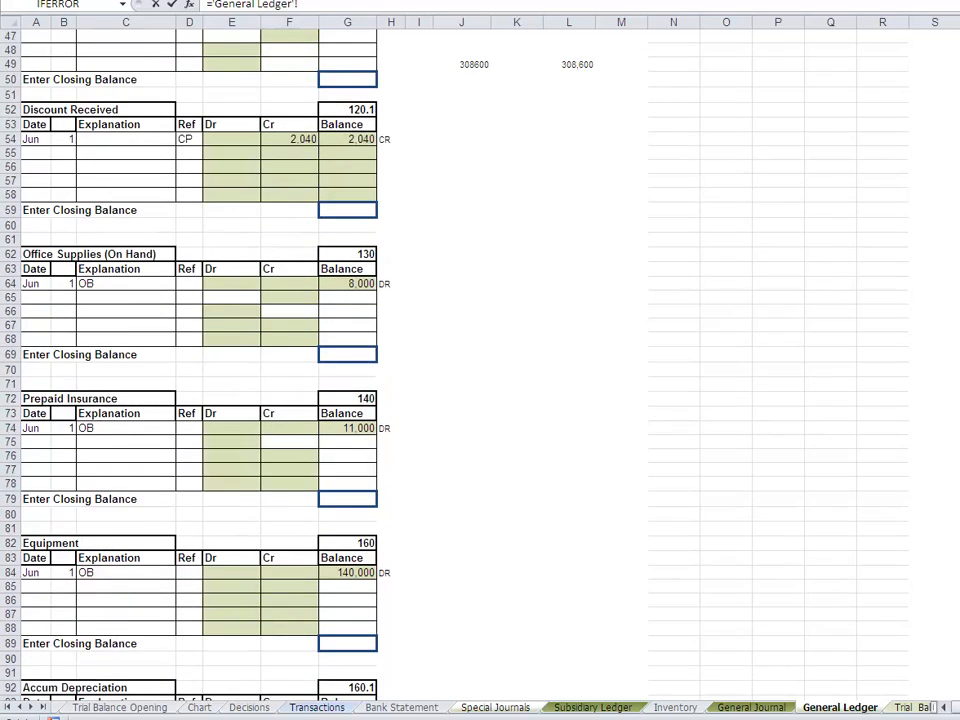
pyautogui.scroll(-13, 340, 360)
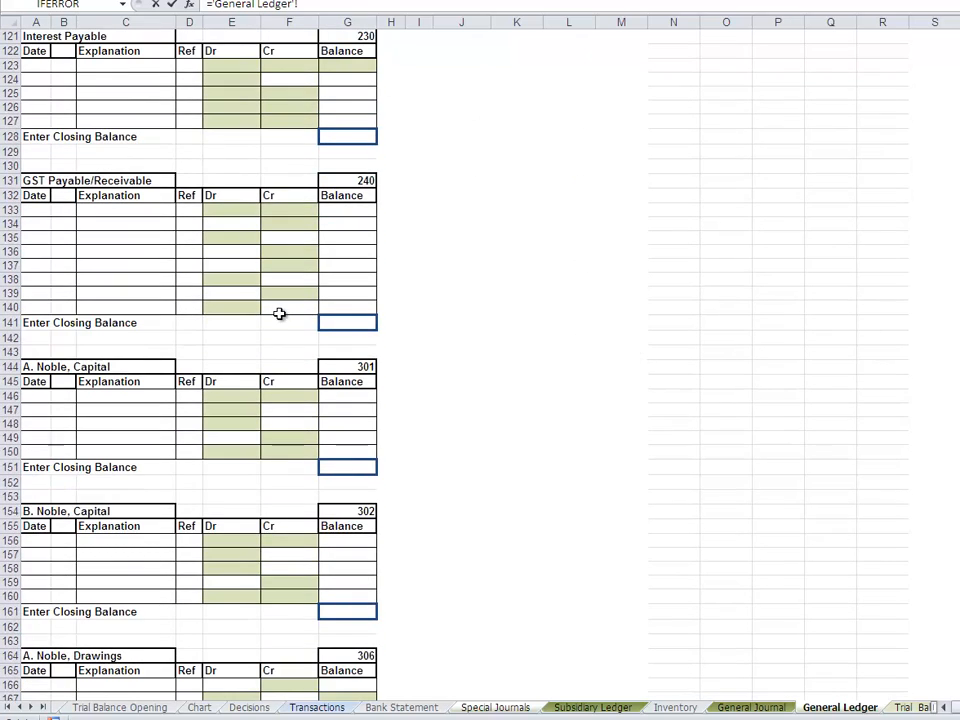
pyautogui.click(338, 366)
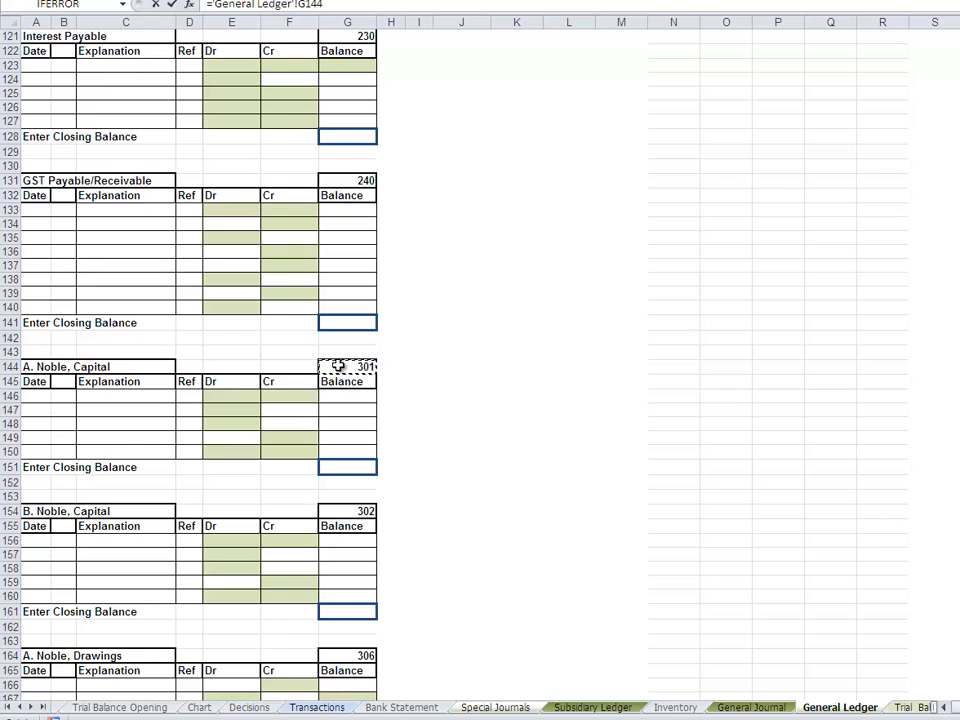
pyautogui.press('Return')
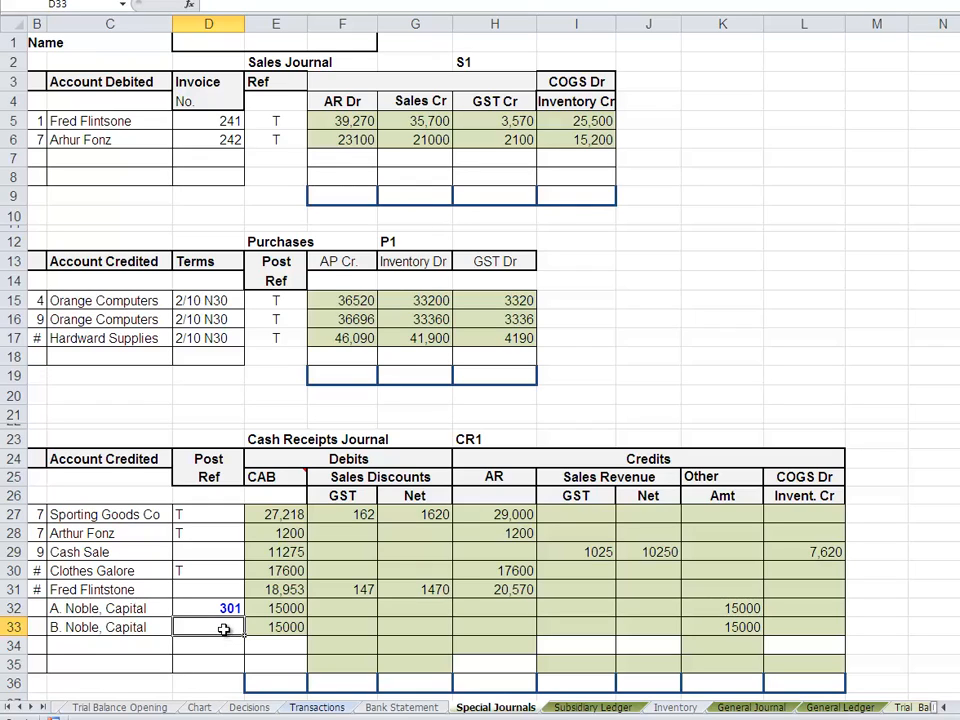
pyautogui.write('302')
pyautogui.press('Return')
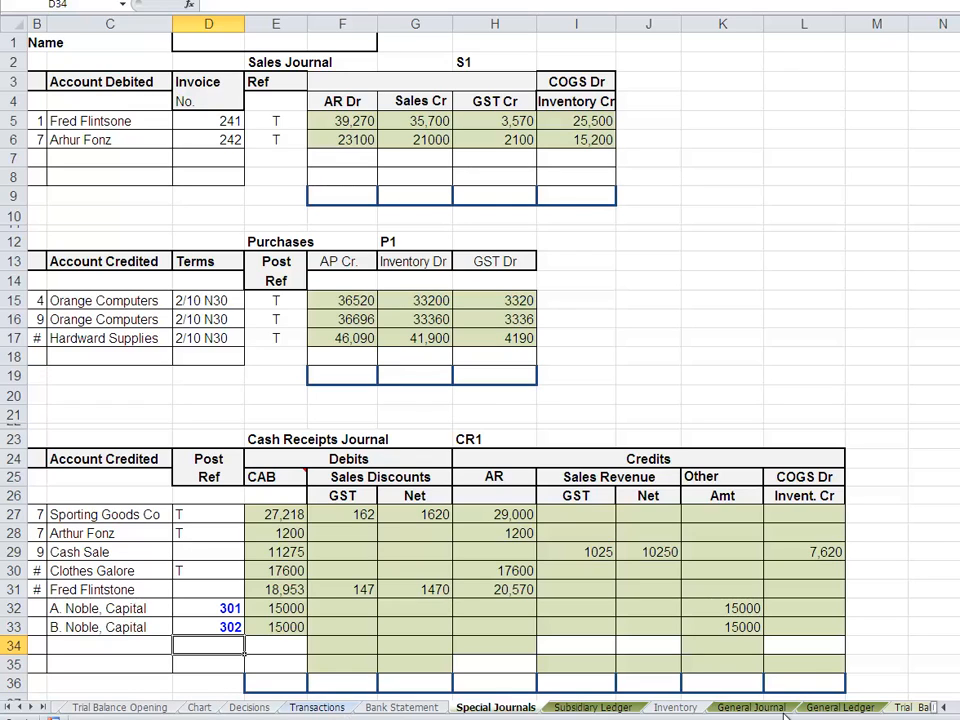
# - Date the contribution entry Jun 14 in row 147 of capital account 301 in the General Ledger
pyautogui.click(836, 707)
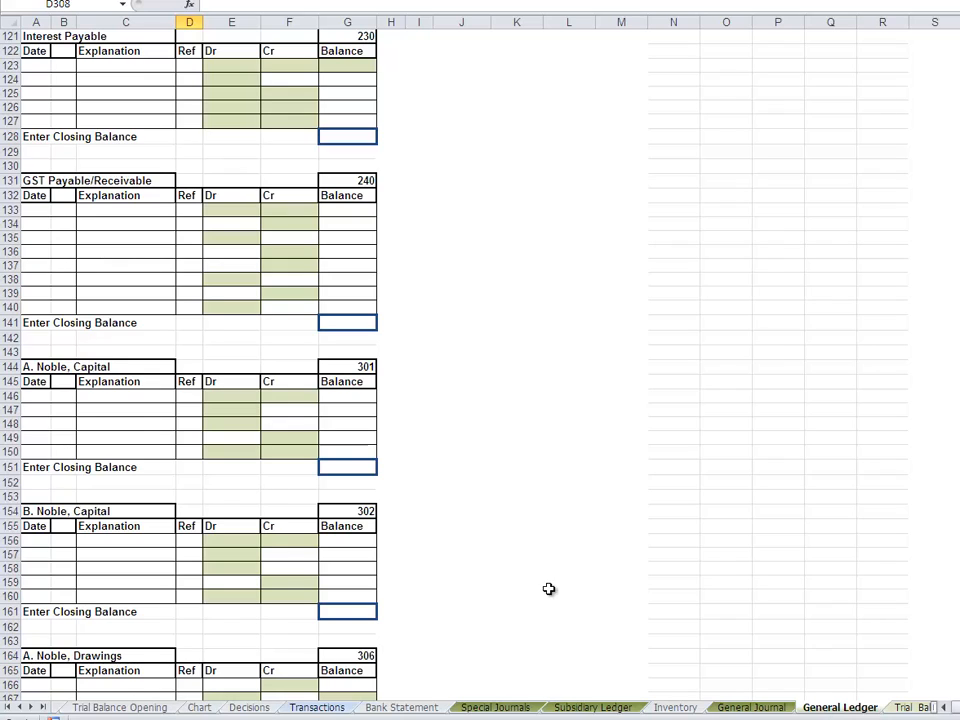
pyautogui.click(31, 411)
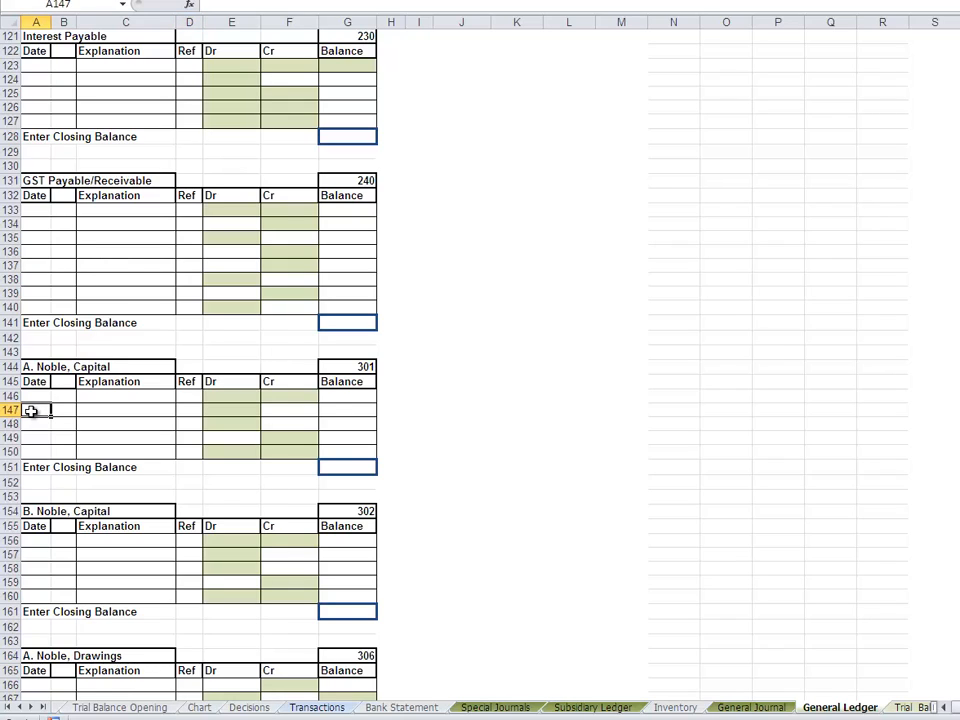
pyautogui.write('Jun')
pyautogui.press('Tab')
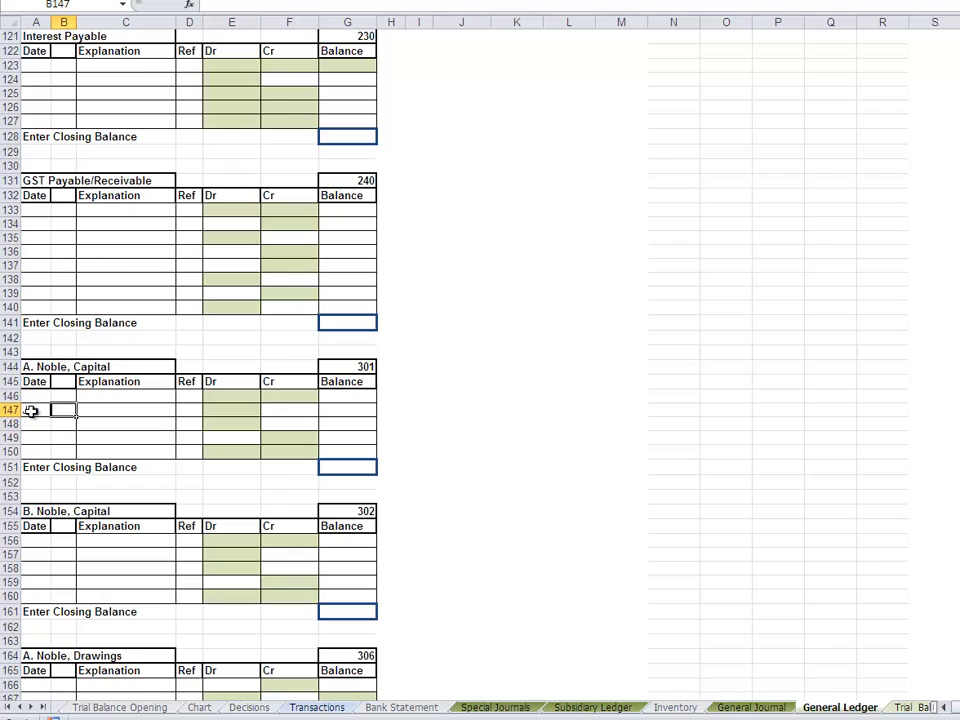
pyautogui.write('1')
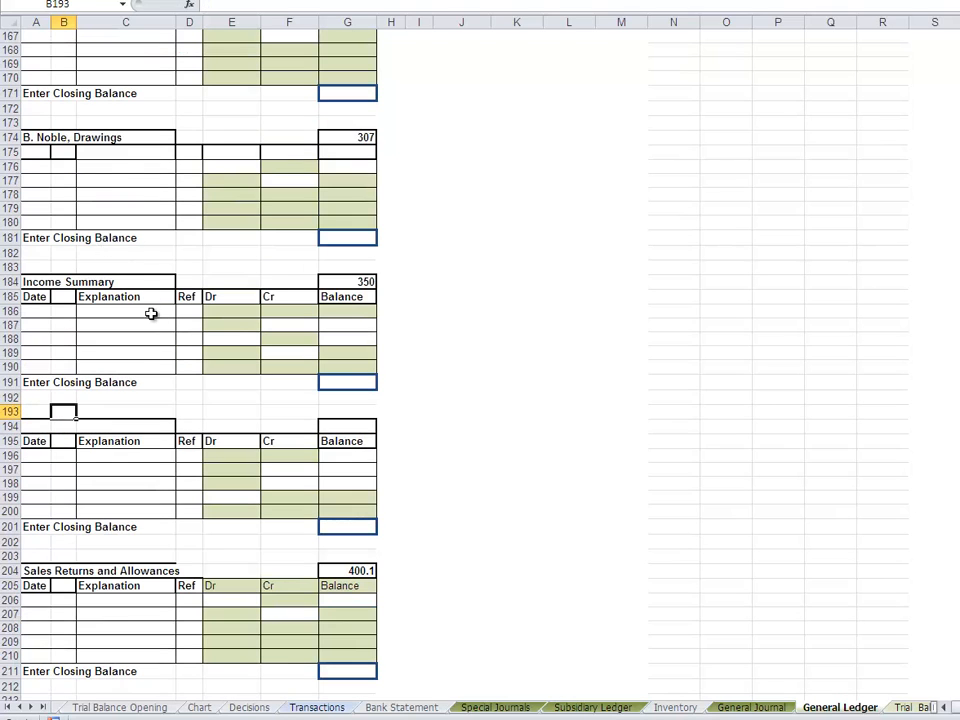
# - Enter Contribution as the explanation of the 14 June entry in C147 of capital account 301
pyautogui.click(105, 154)
pyautogui.press('Up')
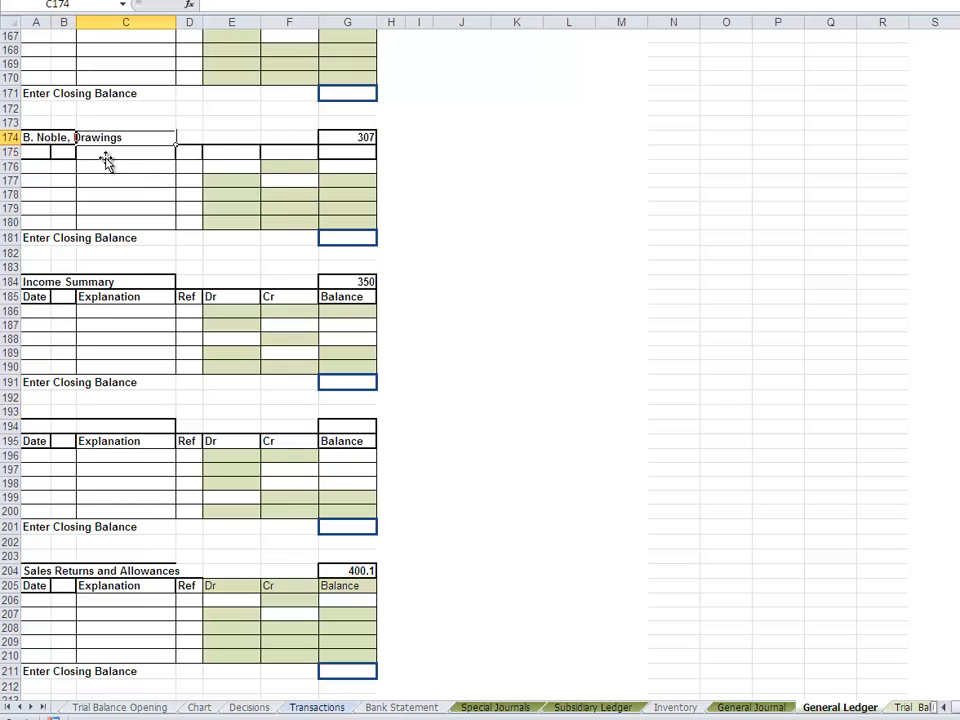
pyautogui.press('Up')
pyautogui.press('Up')
pyautogui.press('Up')
pyautogui.press('Up')
pyautogui.press('Up')
pyautogui.press('Up')
pyautogui.press('Up')
pyautogui.press('Up')
pyautogui.press('Up')
pyautogui.press('Up')
pyautogui.press('Up')
pyautogui.press('Up')
pyautogui.press('Up')
pyautogui.press('Up')
pyautogui.press('Up')
pyautogui.press('Up')
pyautogui.press('Up')
pyautogui.press('Up')
pyautogui.press('Up')
pyautogui.press('Up')
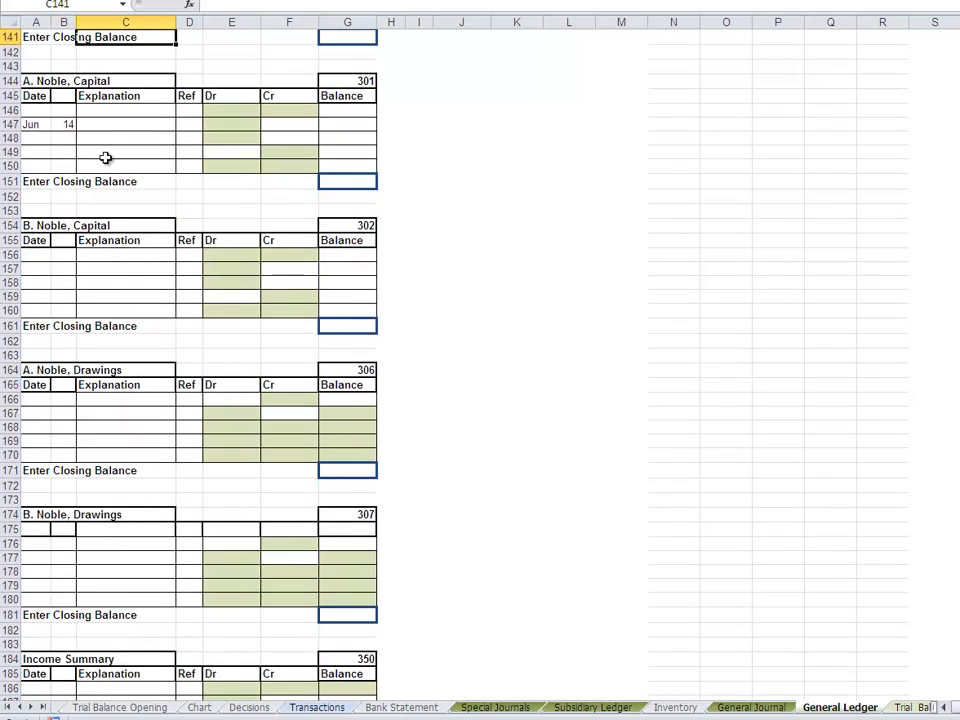
pyautogui.press('Up')
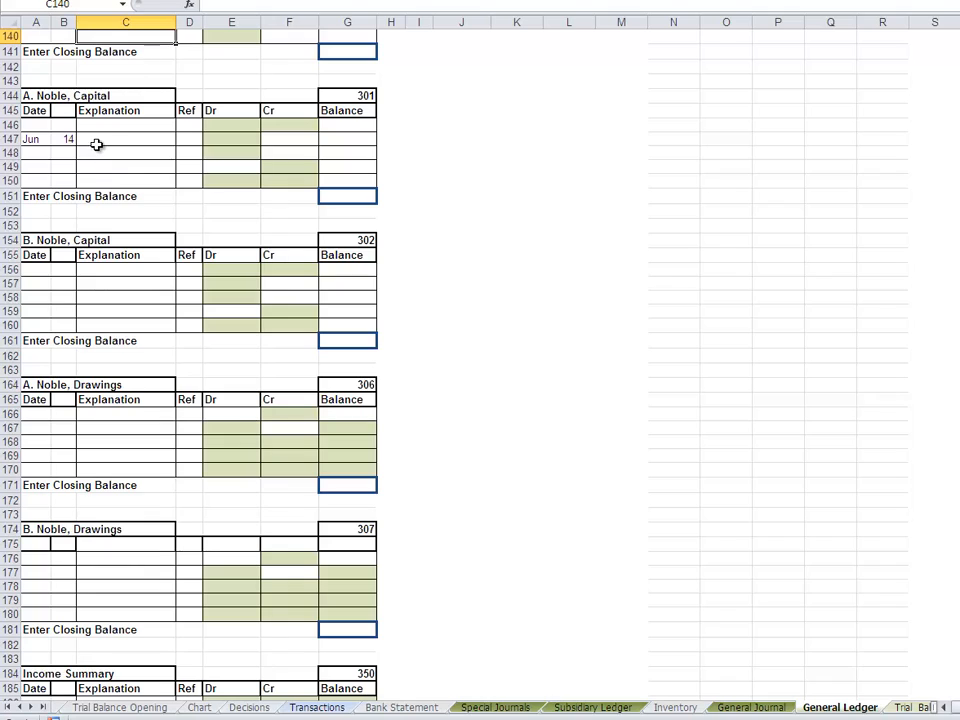
pyautogui.click(96, 144)
pyautogui.write('Cont')
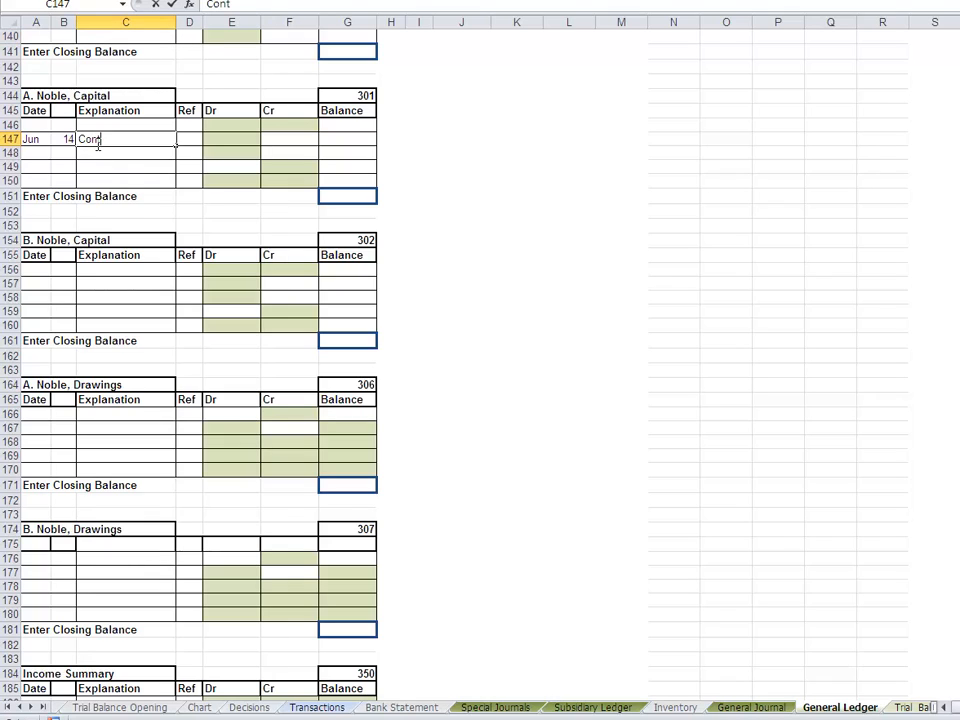
pyautogui.write('ribution')
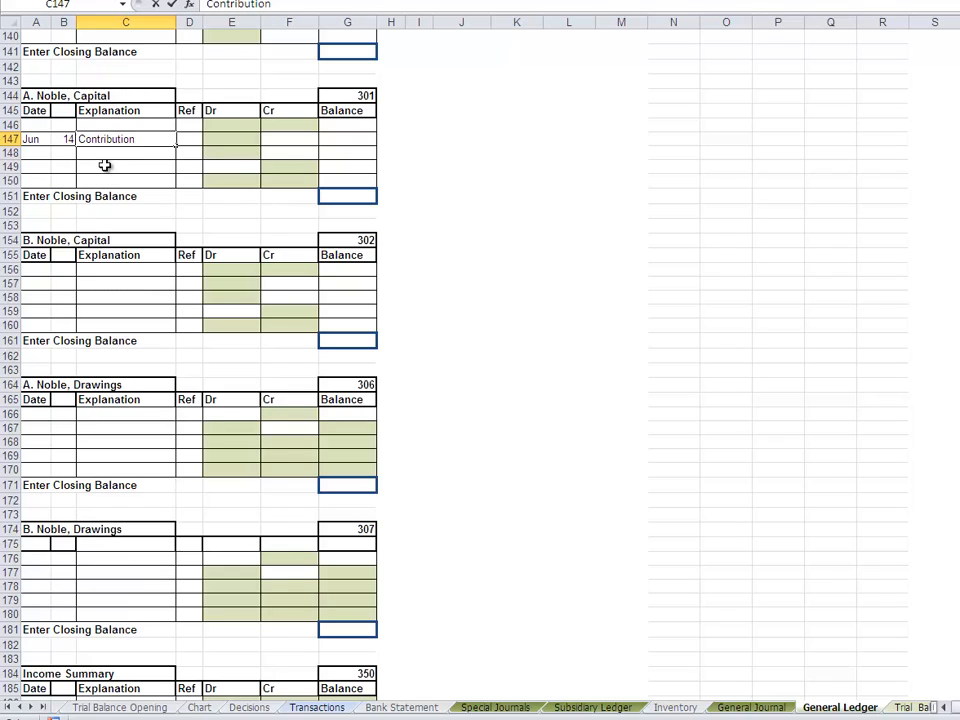
# - Link the credit in F147 of capital account 301 to the cash receipt in E32 of the Special Journals sheet
pyautogui.click(290, 138)
pyautogui.write('=')
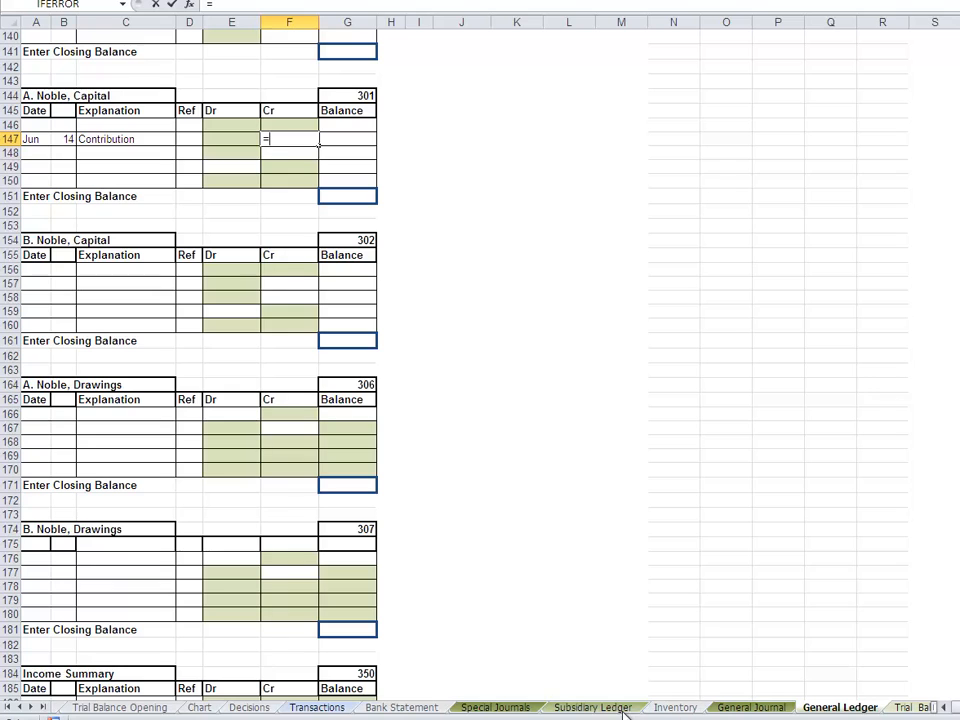
pyautogui.click(496, 707)
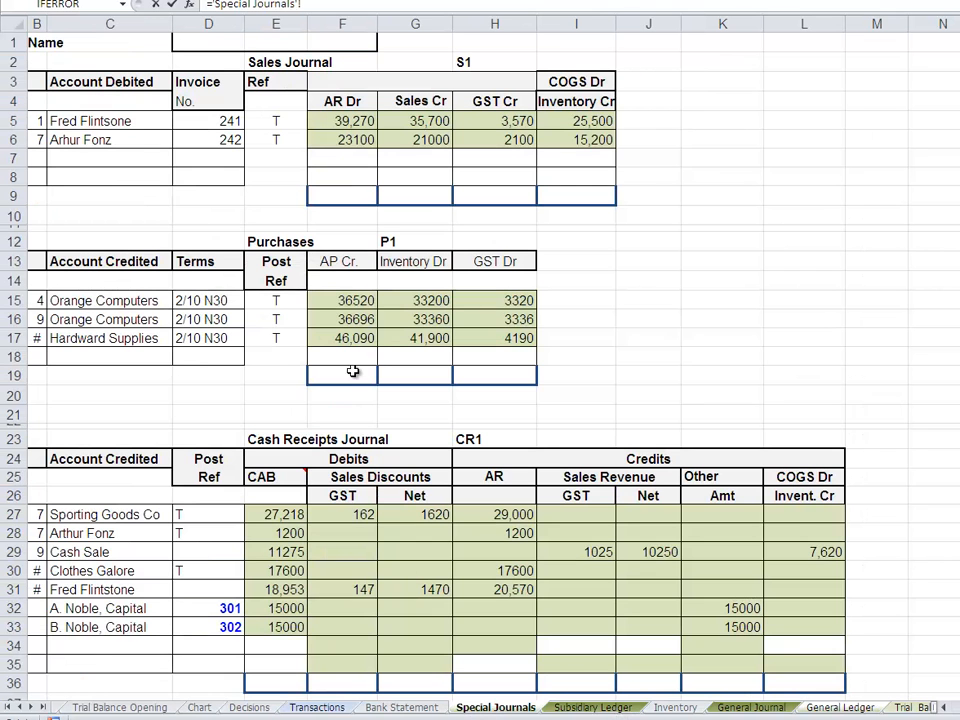
pyautogui.click(278, 608)
pyautogui.press('Return')
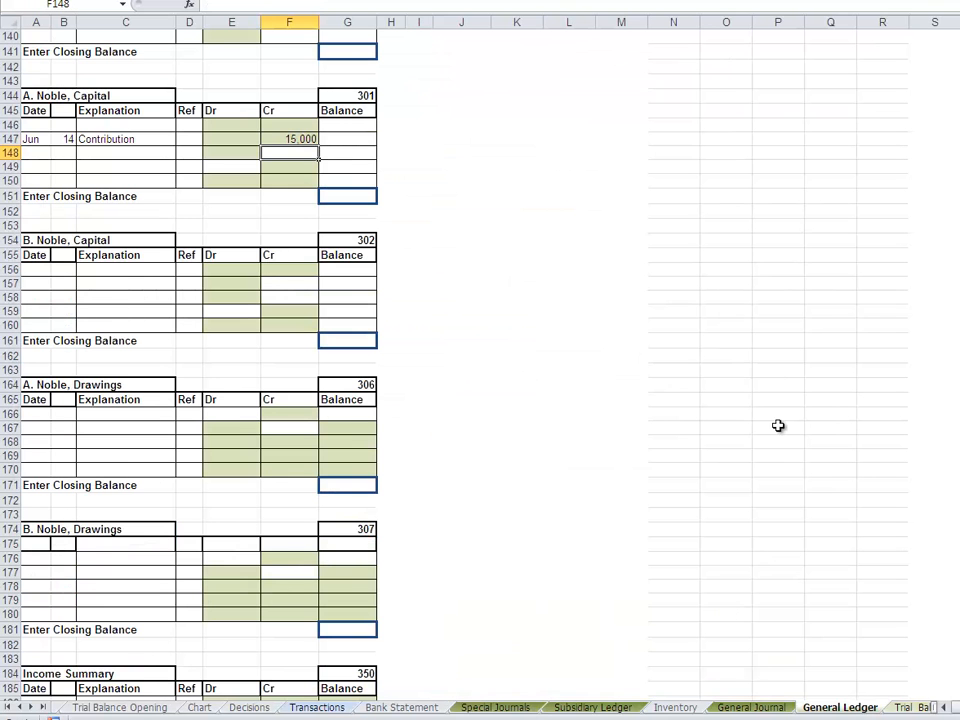
pyautogui.click(342, 138)
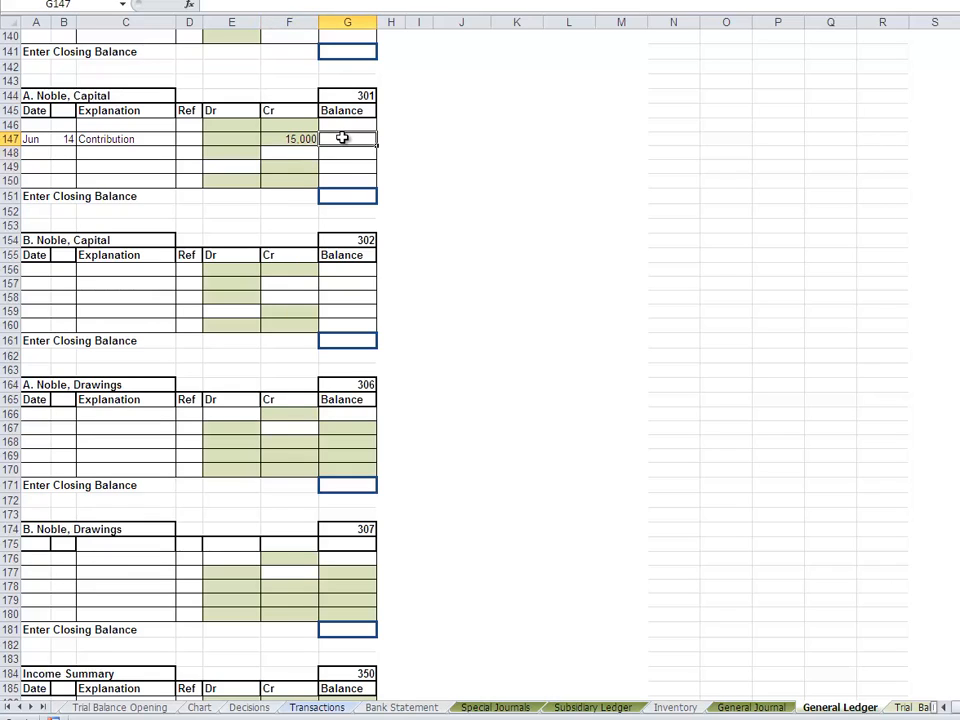
# - Date the contribution entry Jun 14 in row 157 of capital account 302 in the General Ledger
pyautogui.click(40, 269)
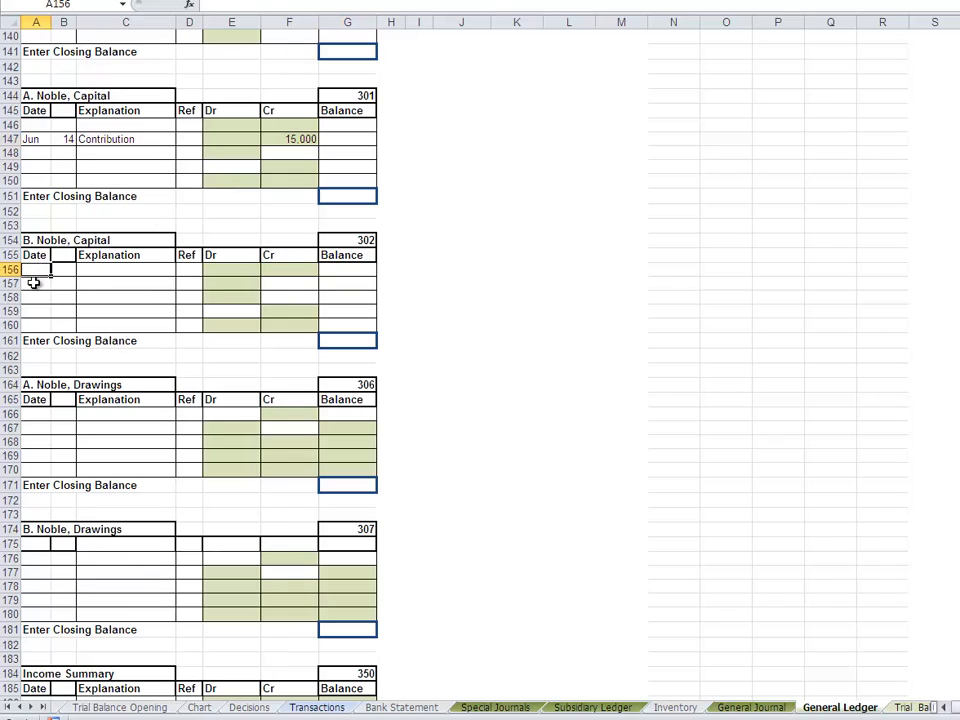
pyautogui.click(34, 283)
pyautogui.write('Jun')
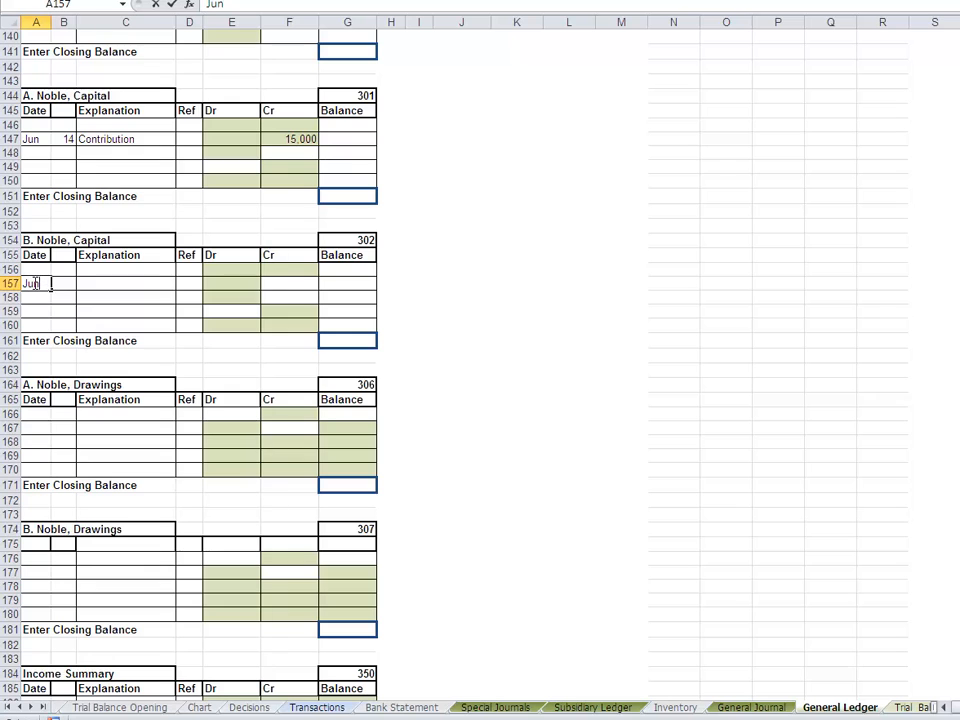
pyautogui.press('Tab')
pyautogui.write('14')
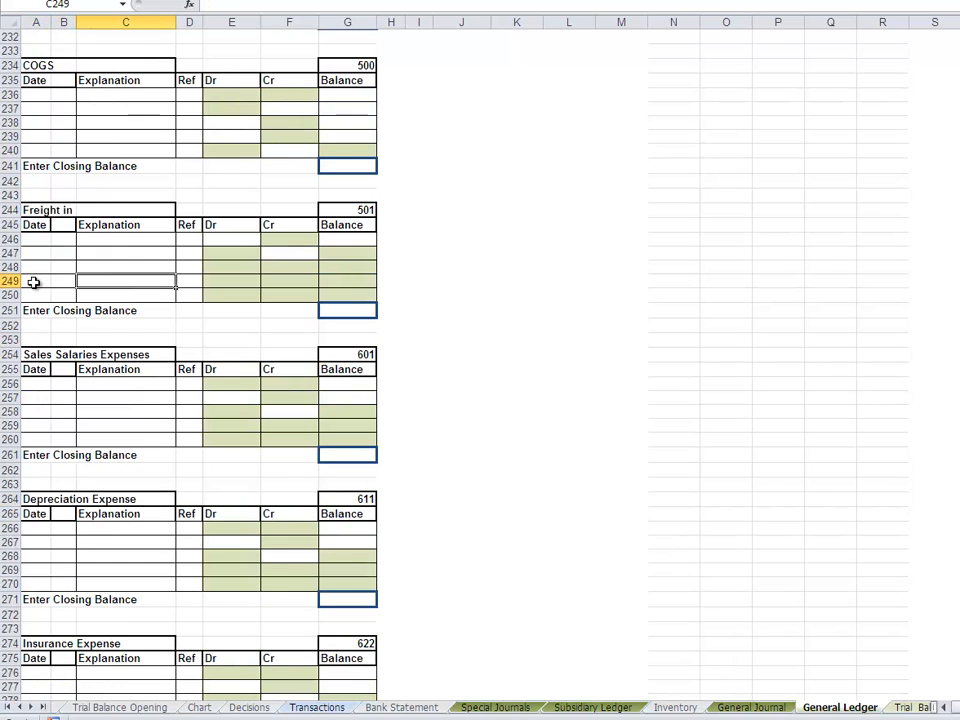
pyautogui.press('Up')
pyautogui.press('Up')
pyautogui.press('Up')
pyautogui.press('Up')
pyautogui.press('Up')
pyautogui.press('Up')
pyautogui.press('Up')
pyautogui.press('Up')
pyautogui.press('Up')
pyautogui.press('Up')
pyautogui.press('Up')
pyautogui.press('Up')
pyautogui.press('Up')
pyautogui.press('Up')
pyautogui.press('Up')
pyautogui.press('Up')
pyautogui.press('Up')
pyautogui.press('Up')
pyautogui.press('Up')
pyautogui.press('Up')
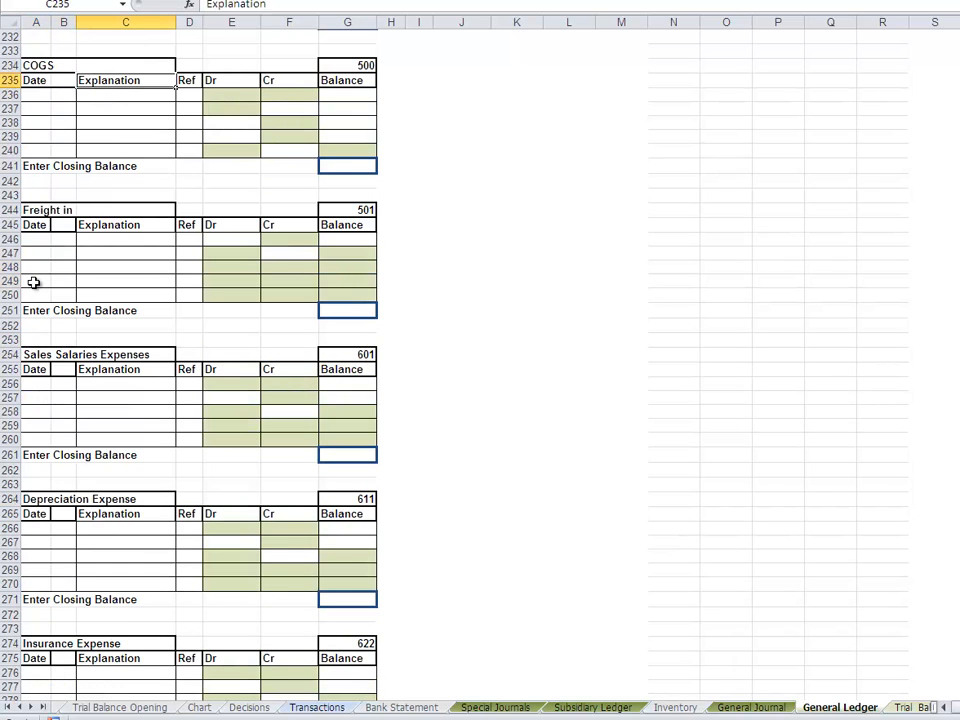
pyautogui.press('Up')
pyautogui.press('Up')
pyautogui.press('Up')
pyautogui.press('Up')
pyautogui.press('Up')
pyautogui.press('Up')
pyautogui.press('Up')
pyautogui.press('Up')
pyautogui.press('Up')
pyautogui.press('Up')
pyautogui.press('Up')
pyautogui.press('Up')
pyautogui.press('Up')
pyautogui.press('Up')
pyautogui.press('Up')
pyautogui.press('Up')
pyautogui.press('Up')
pyautogui.press('Up')
pyautogui.press('Up')
pyautogui.press('Up')
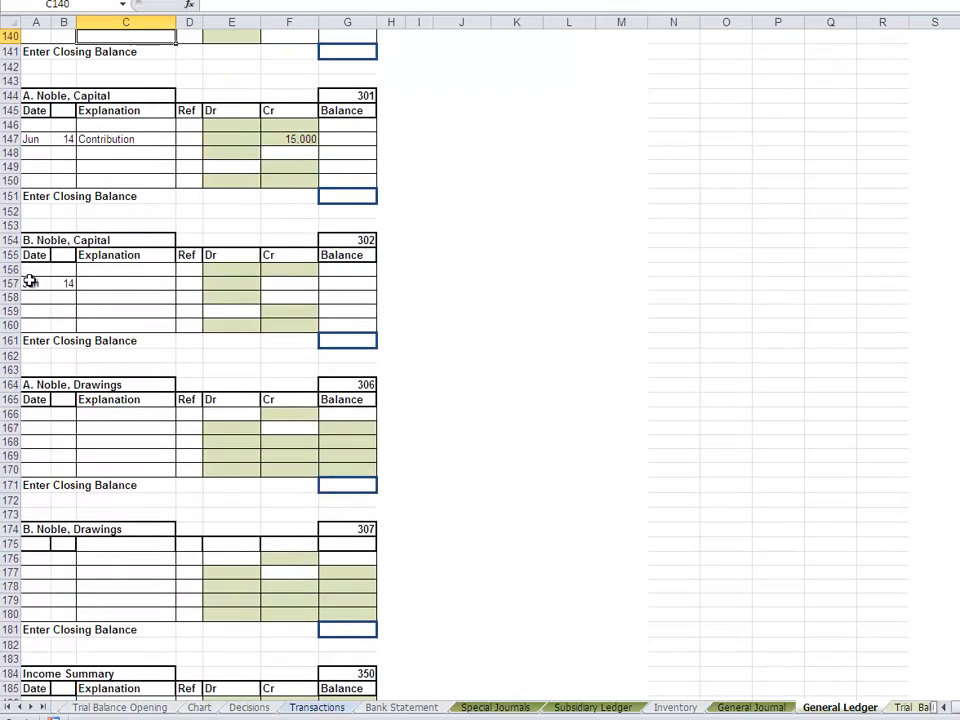
# - Link the credit in F157 of capital account 302 to the contribution amount in K33 of the Special Journals sheet
pyautogui.click(284, 285)
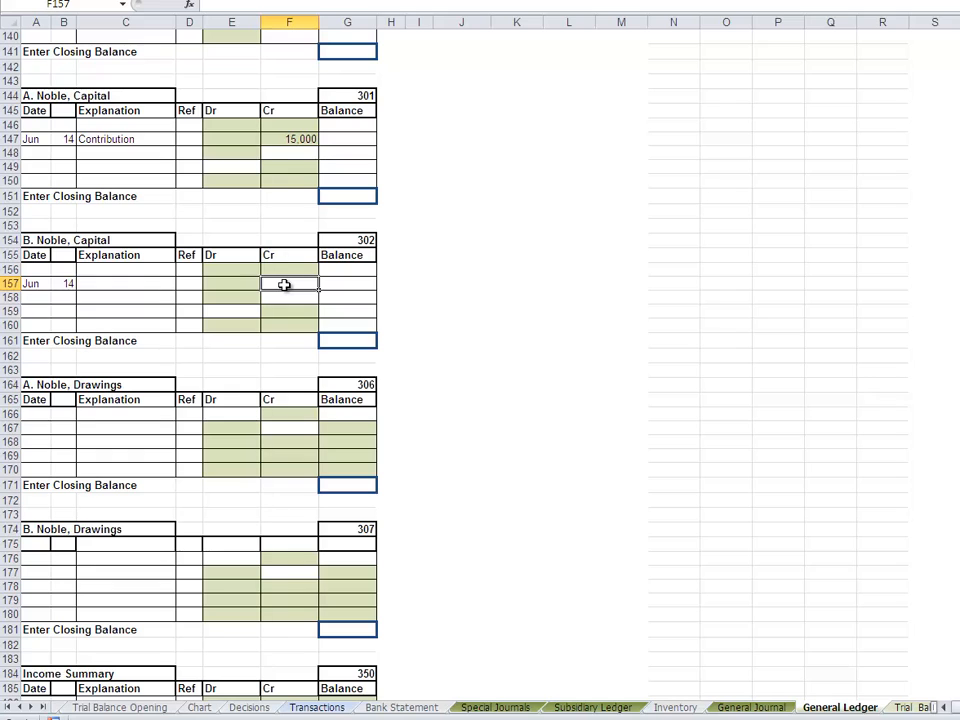
pyautogui.write('=')
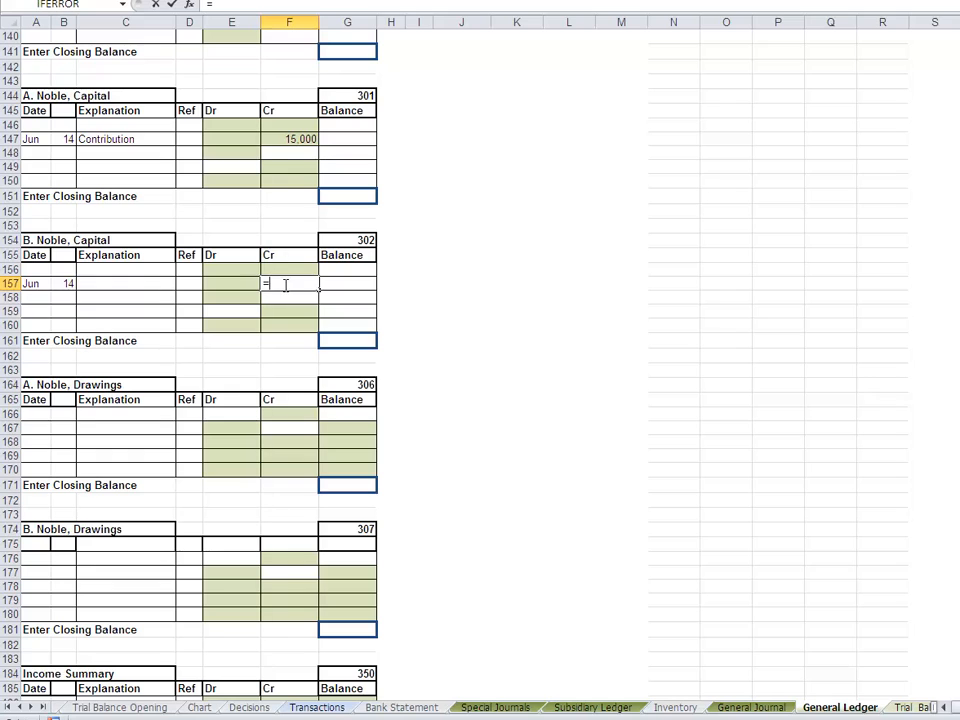
pyautogui.click(494, 707)
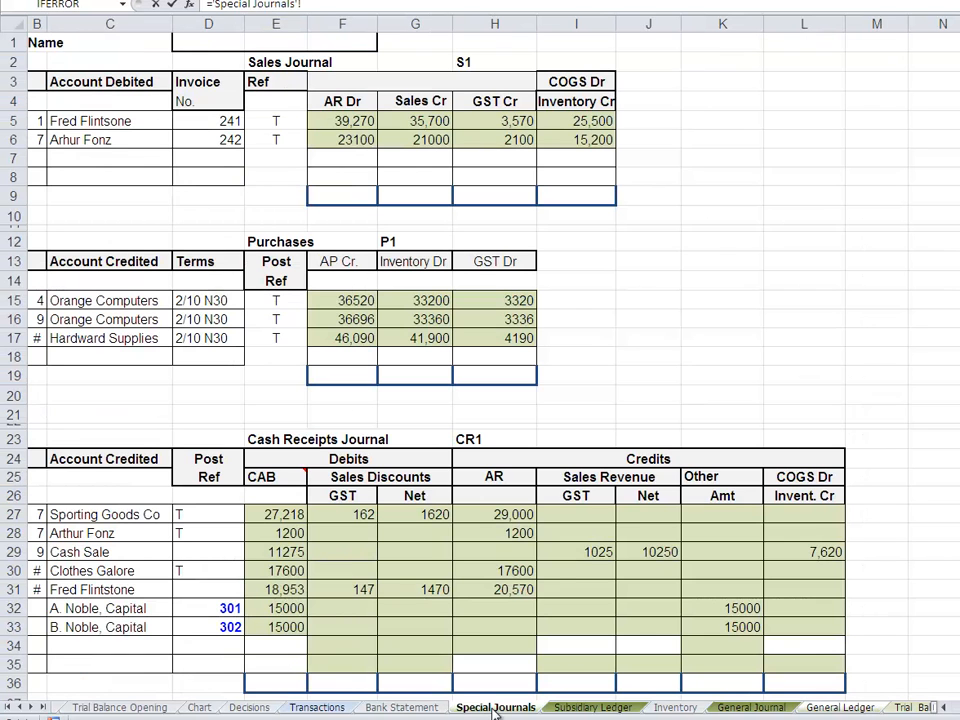
pyautogui.click(726, 630)
pyautogui.press('Return')
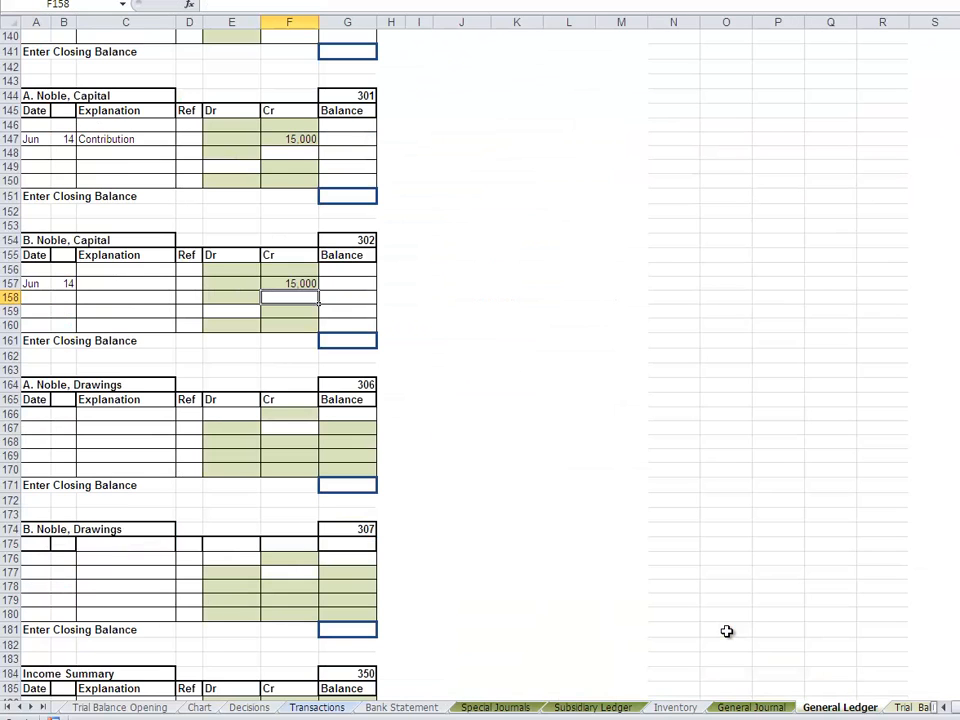
# - Link the opening balance in G156 of capital account 302 to D22 of the Trial Balance Opening sheet
pyautogui.click(338, 269)
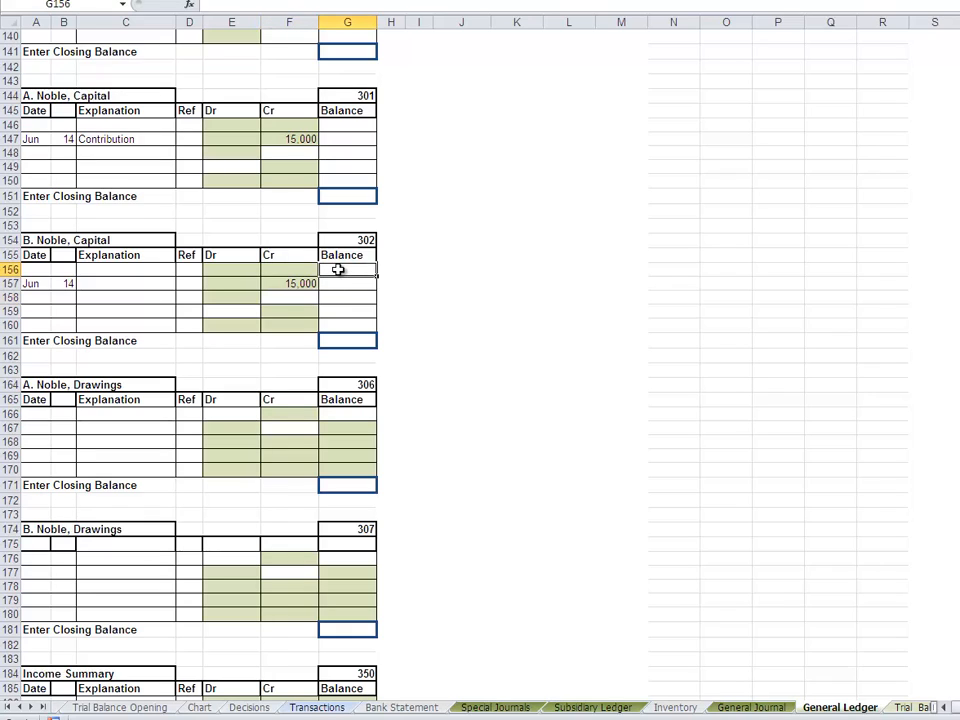
pyautogui.write('=')
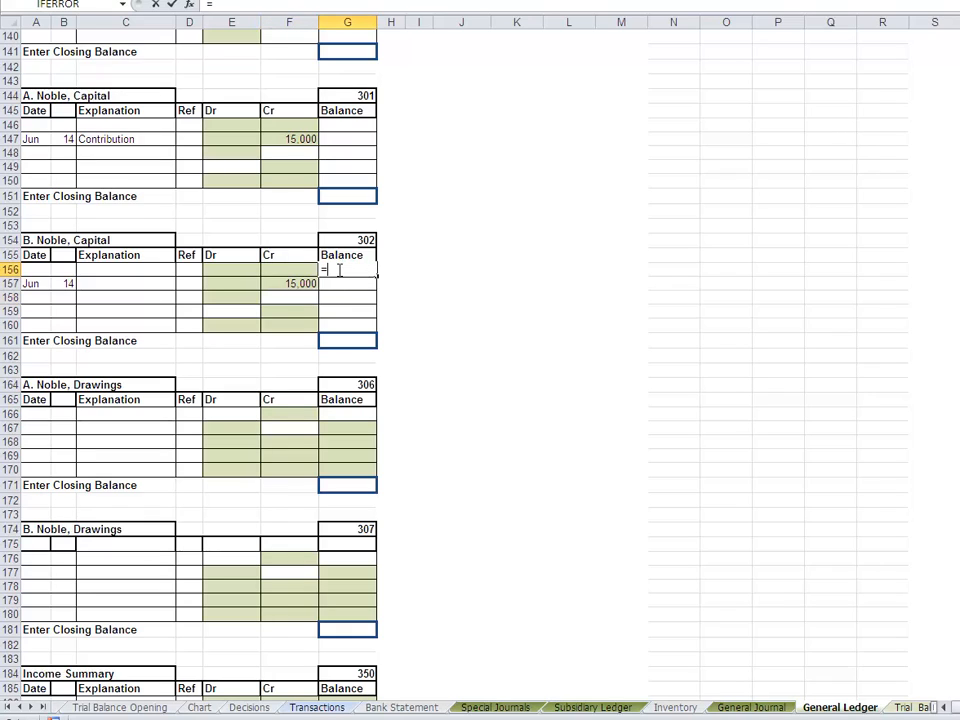
pyautogui.click(199, 707)
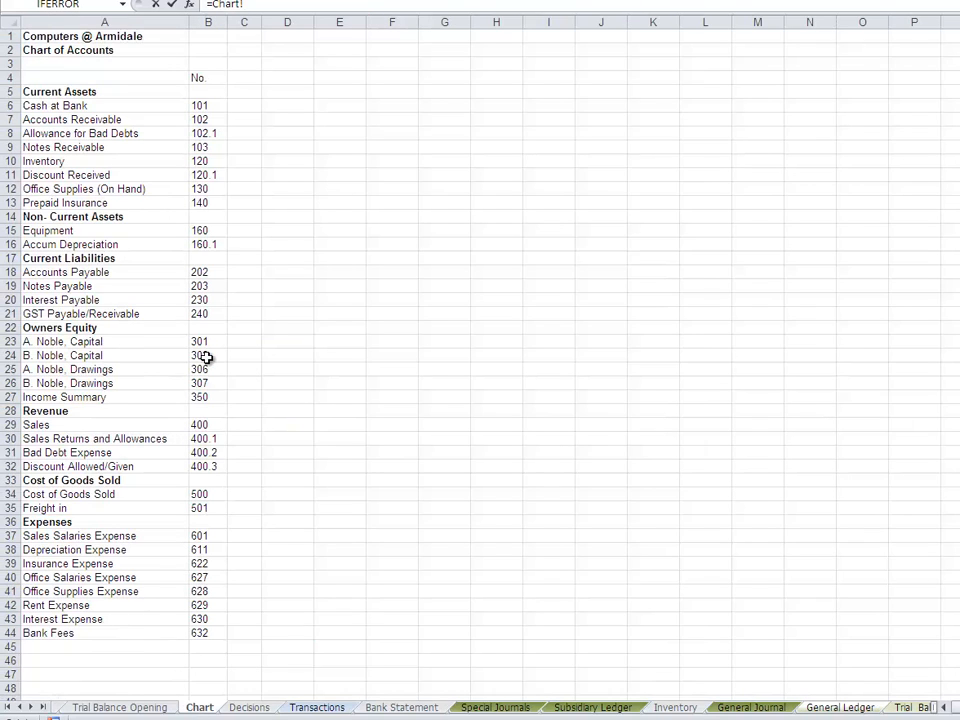
pyautogui.click(137, 707)
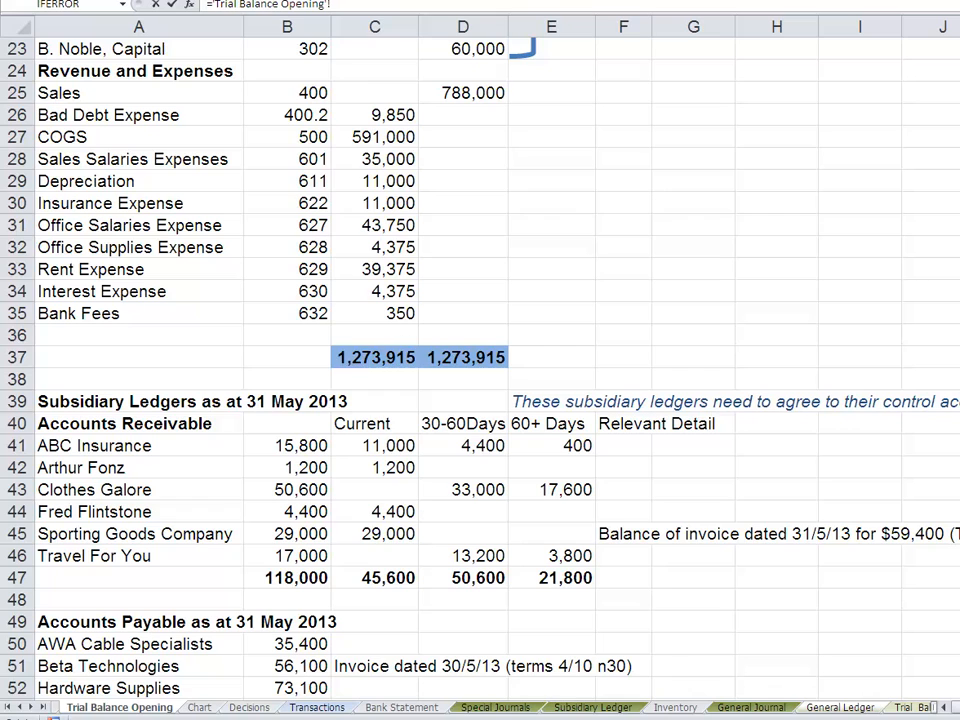
pyautogui.scroll(7, 480, 360)
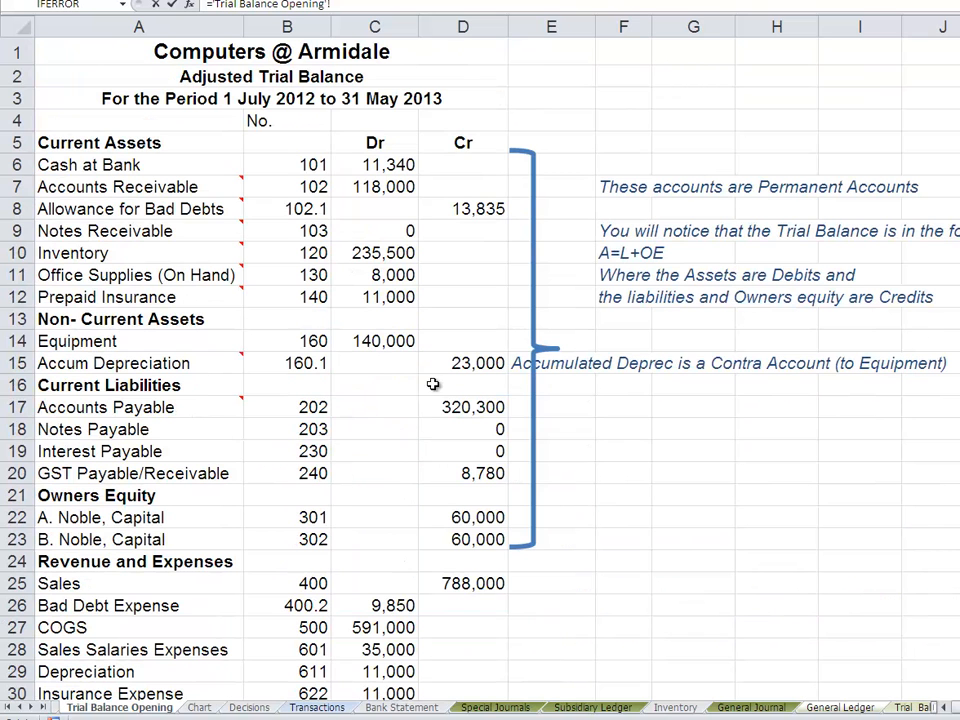
pyautogui.click(452, 517)
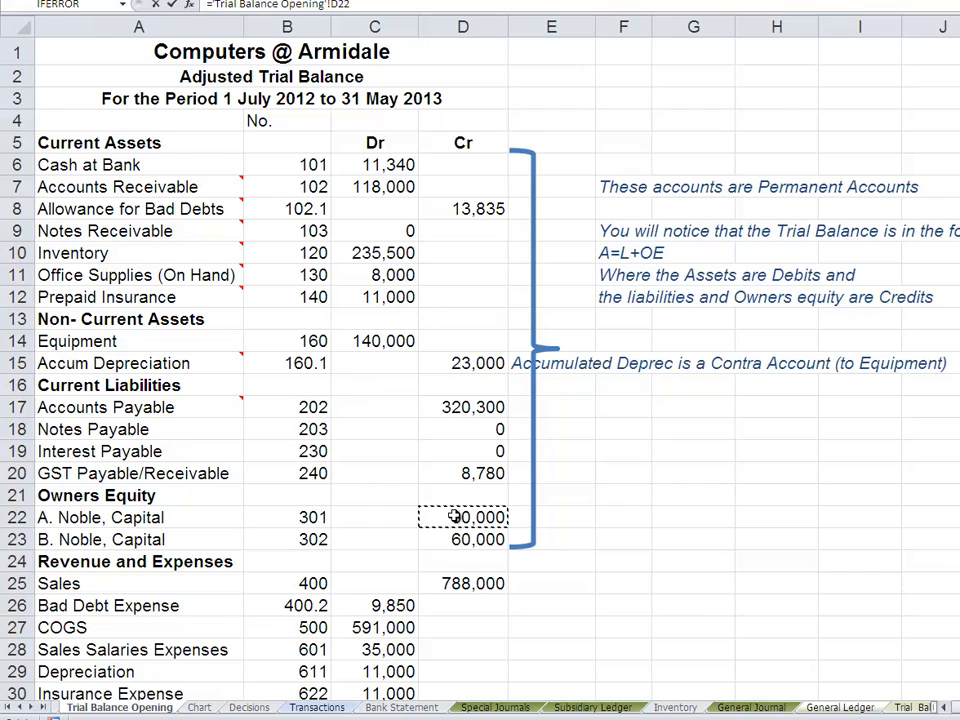
pyautogui.press('Return')
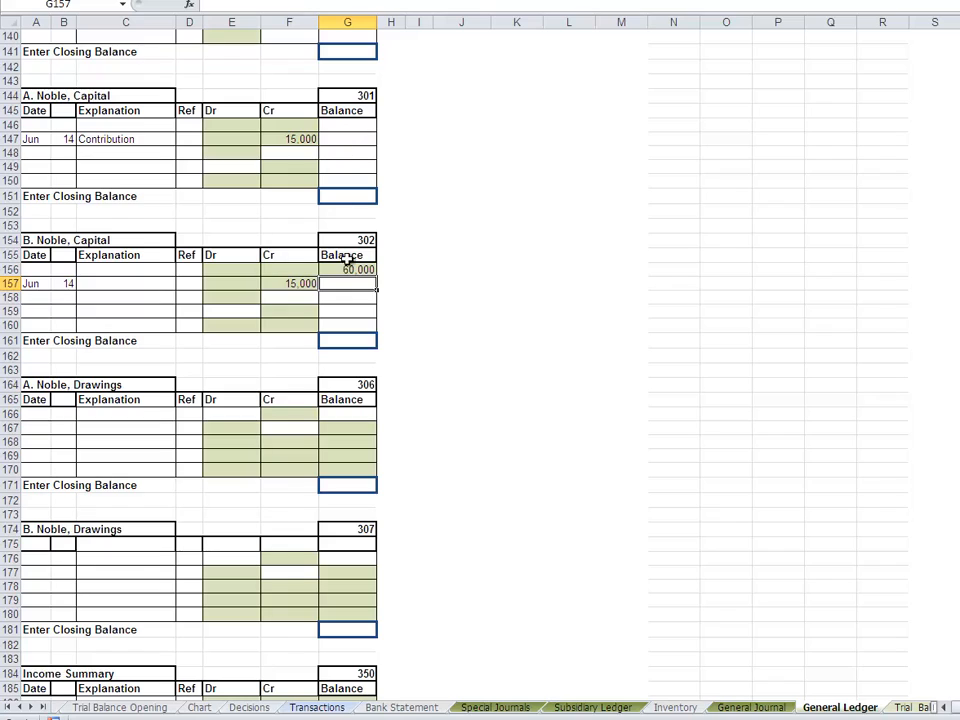
# - Link the opening balance in G146 of capital account 301 to Trial Balance Opening D22, and correct account 302's G156 to reference D23
pyautogui.click(338, 128)
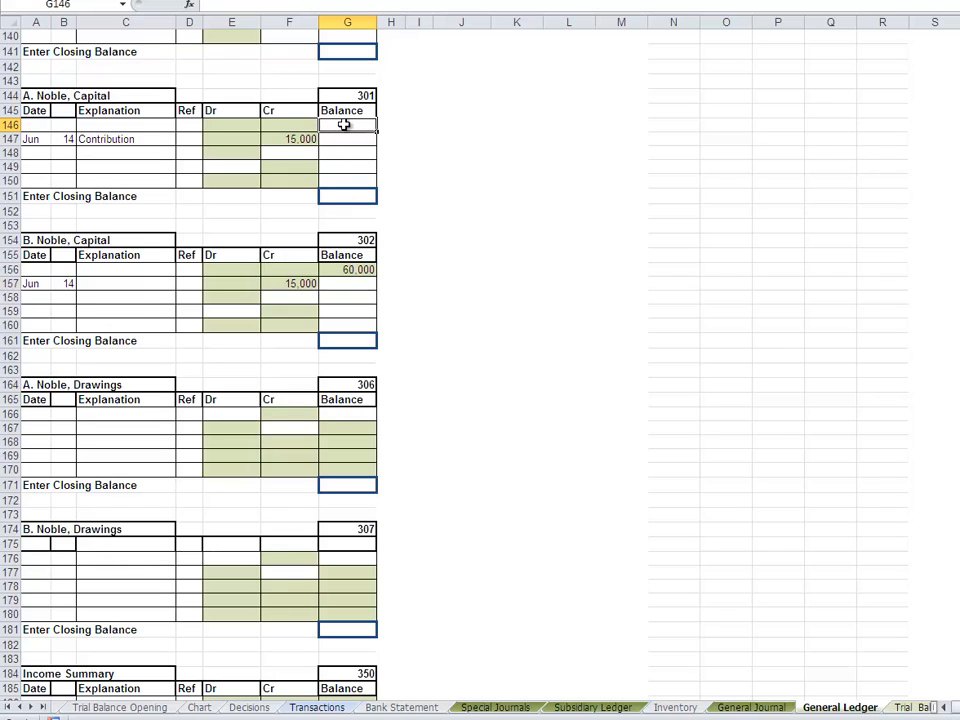
pyautogui.write('=')
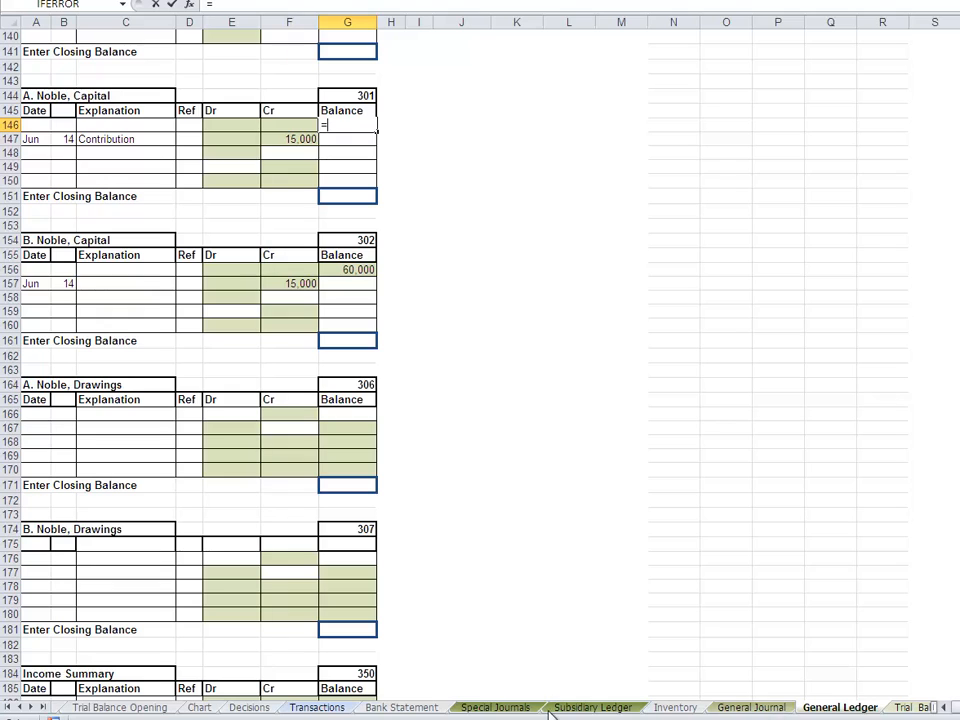
pyautogui.click(117, 708)
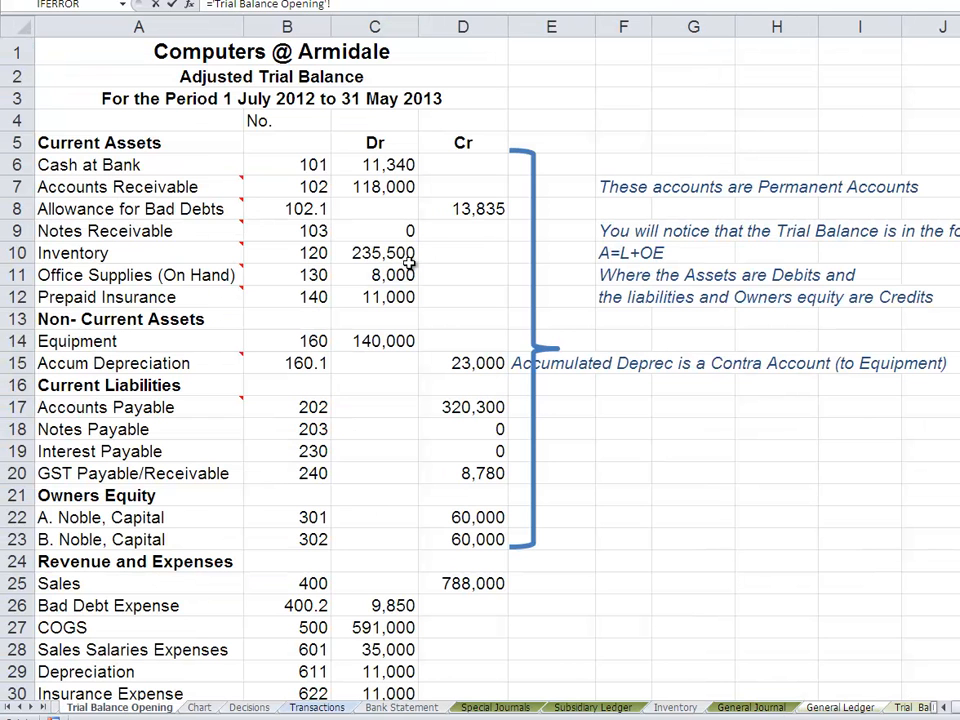
pyautogui.click(462, 517)
pyautogui.press('Return')
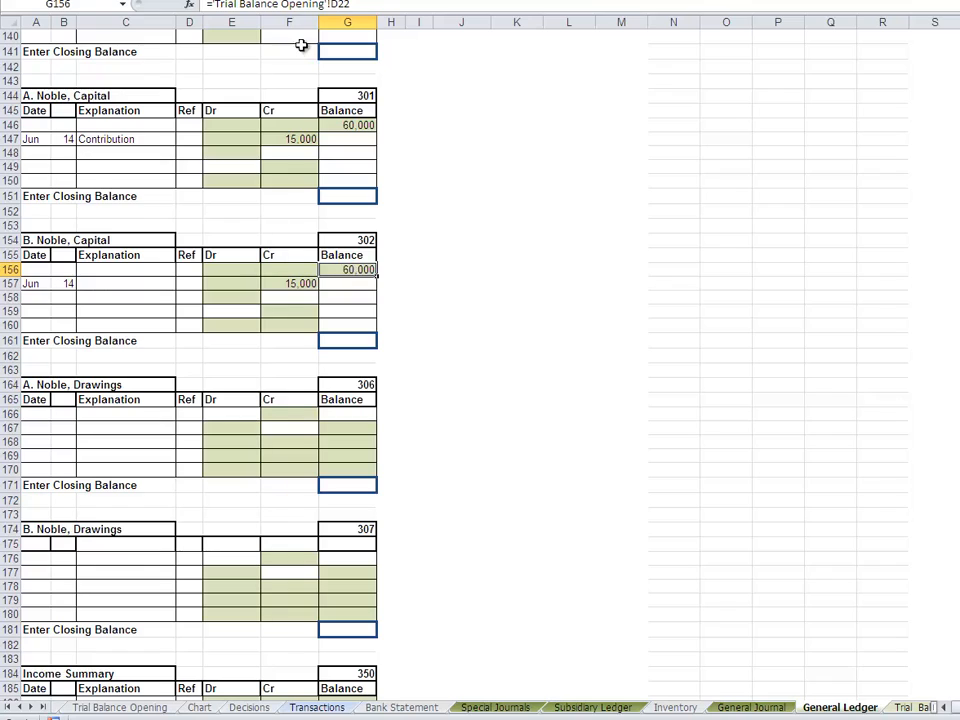
pyautogui.click(352, 5)
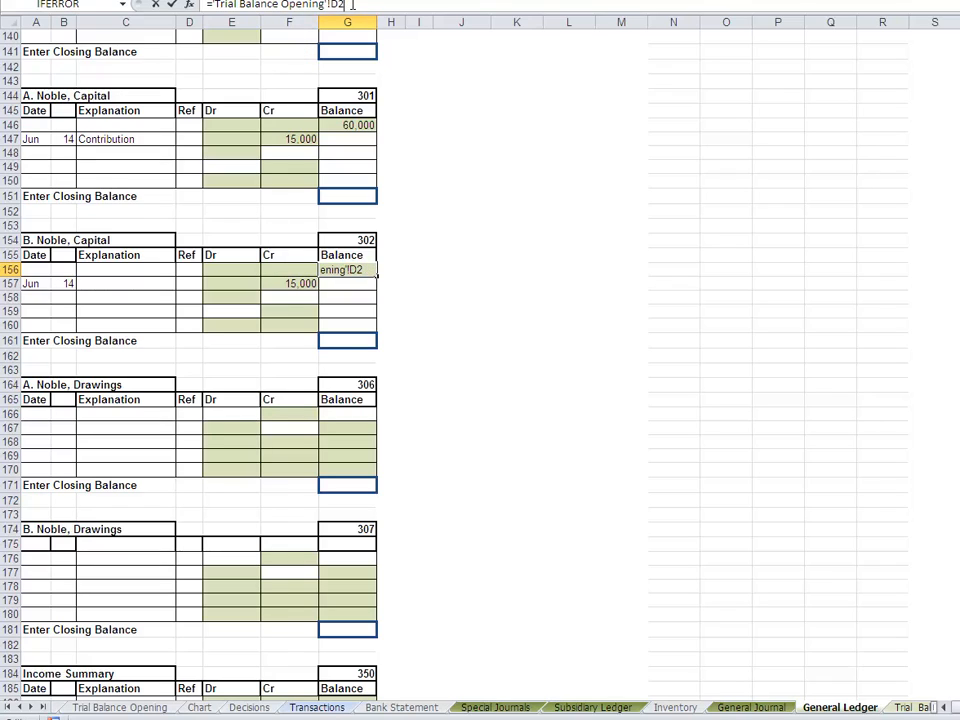
pyautogui.press('Return')
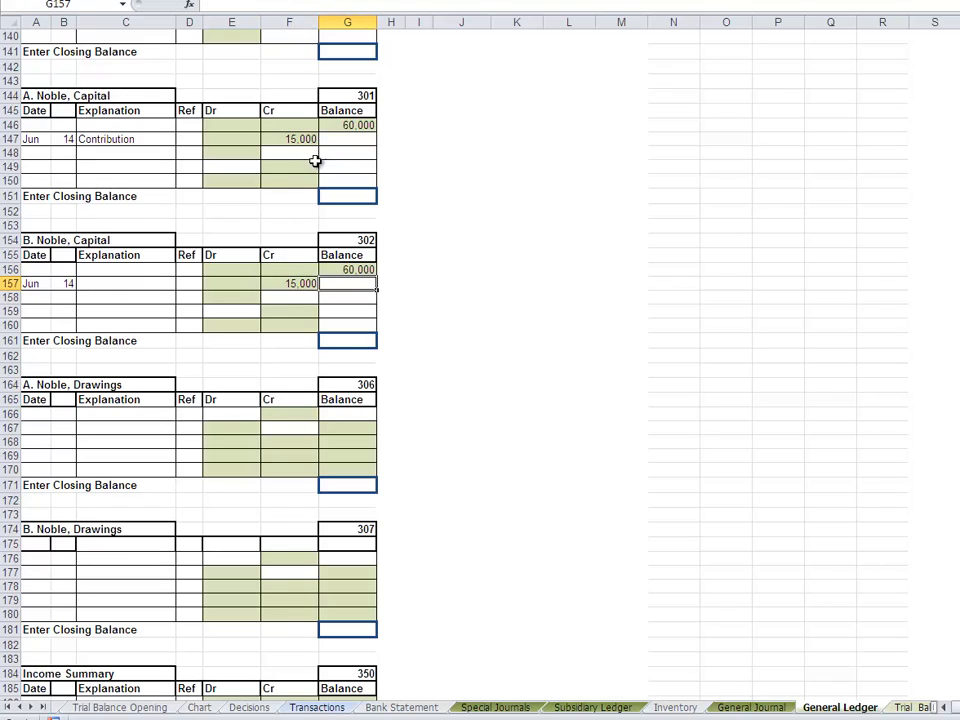
# - Calculate the 14 June balance of capital account 301 in G147 with the formula =G146+F147-E147
pyautogui.click(349, 139)
pyautogui.write('=')
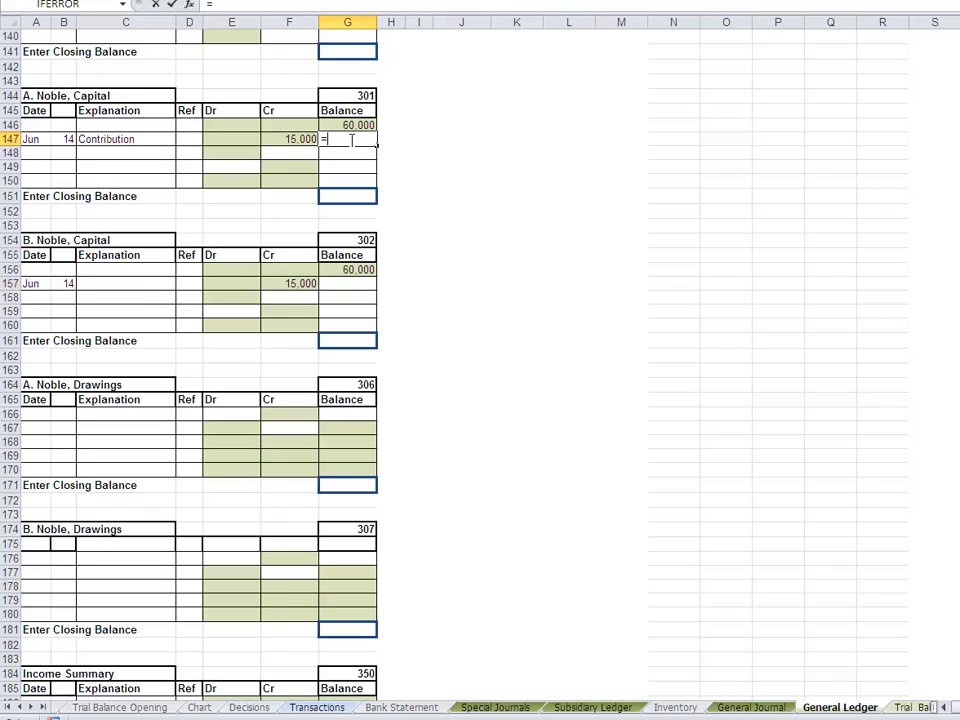
pyautogui.click(349, 125)
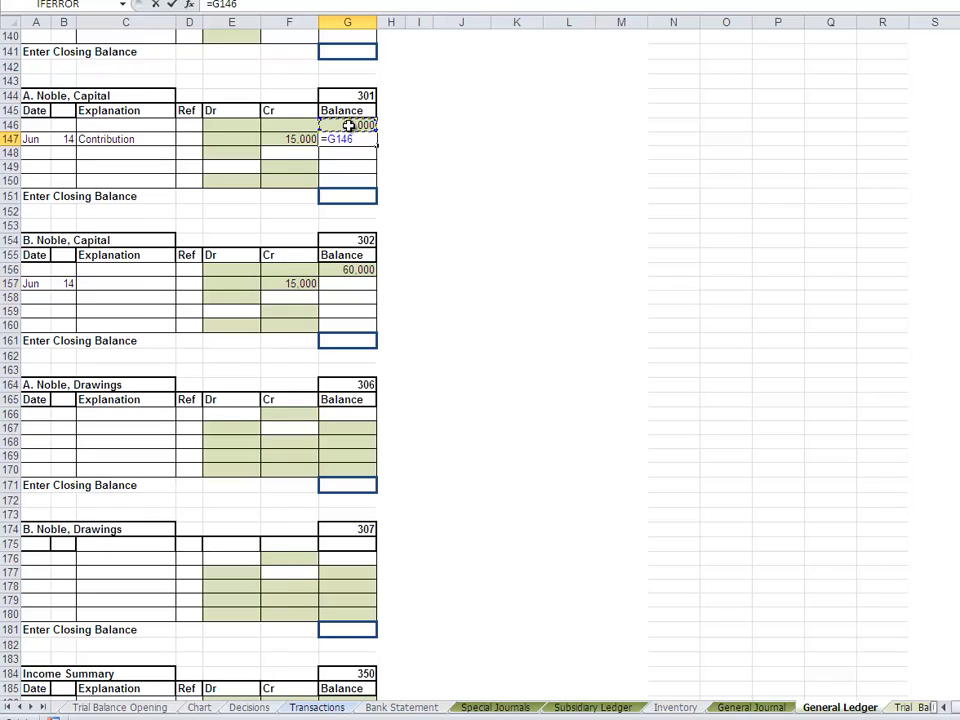
pyautogui.write('+')
pyautogui.click(298, 139)
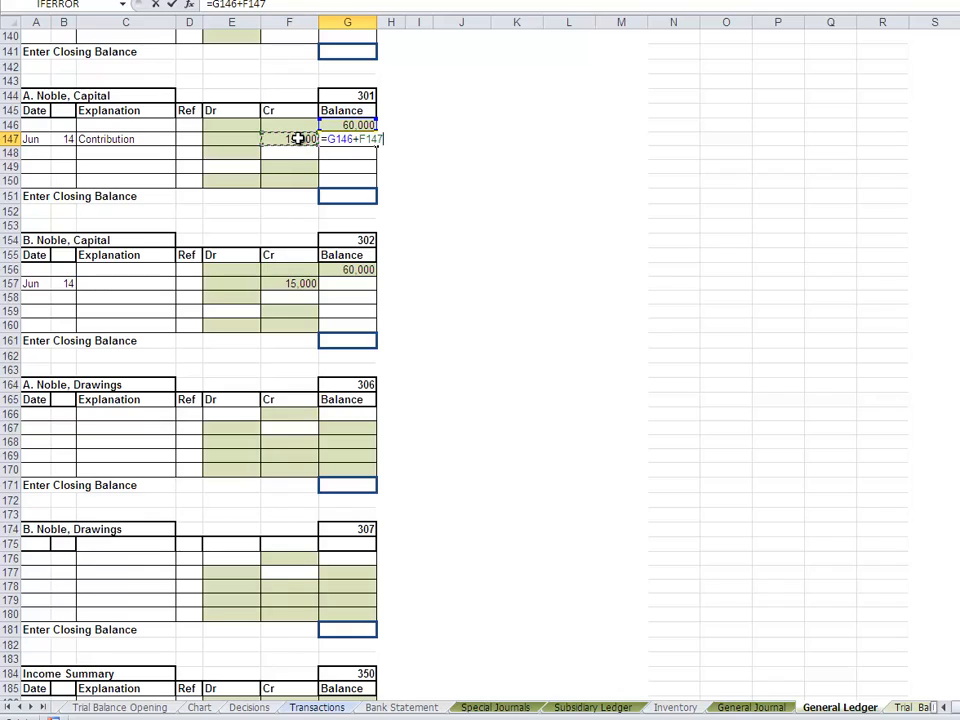
pyautogui.write('-')
pyautogui.click(232, 138)
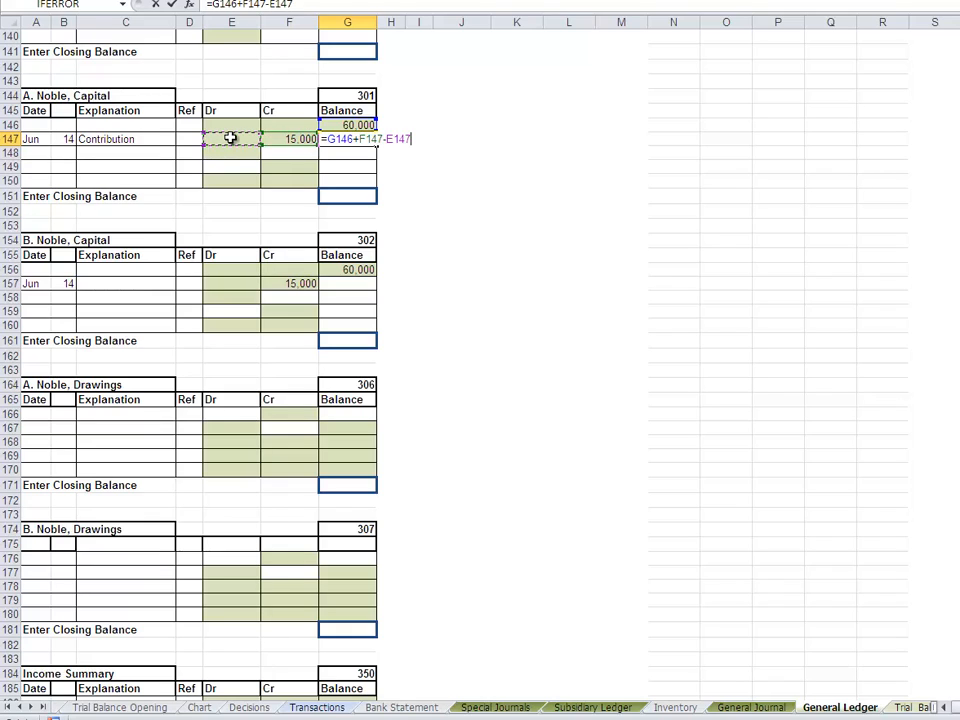
pyautogui.press('Return')
# - Copy the running balance formula from G147 to G157 of capital account 302
pyautogui.moveTo(347, 211); pyautogui.dragTo(341, 133)
pyautogui.click(343, 137)
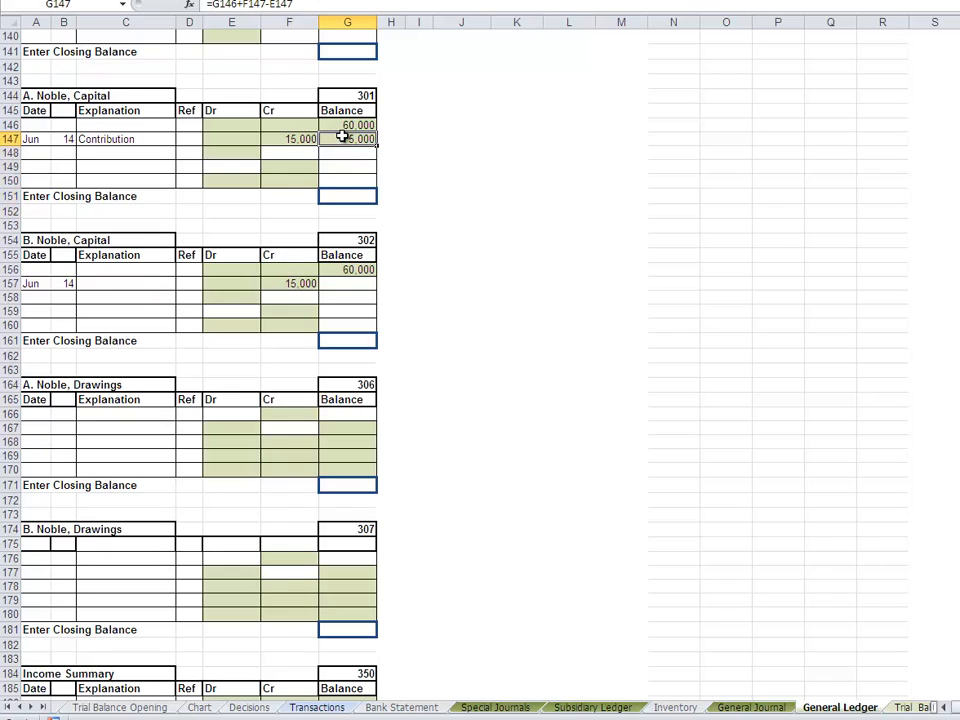
pyautogui.hotkey('ctrl', 'c')
pyautogui.click(351, 289)
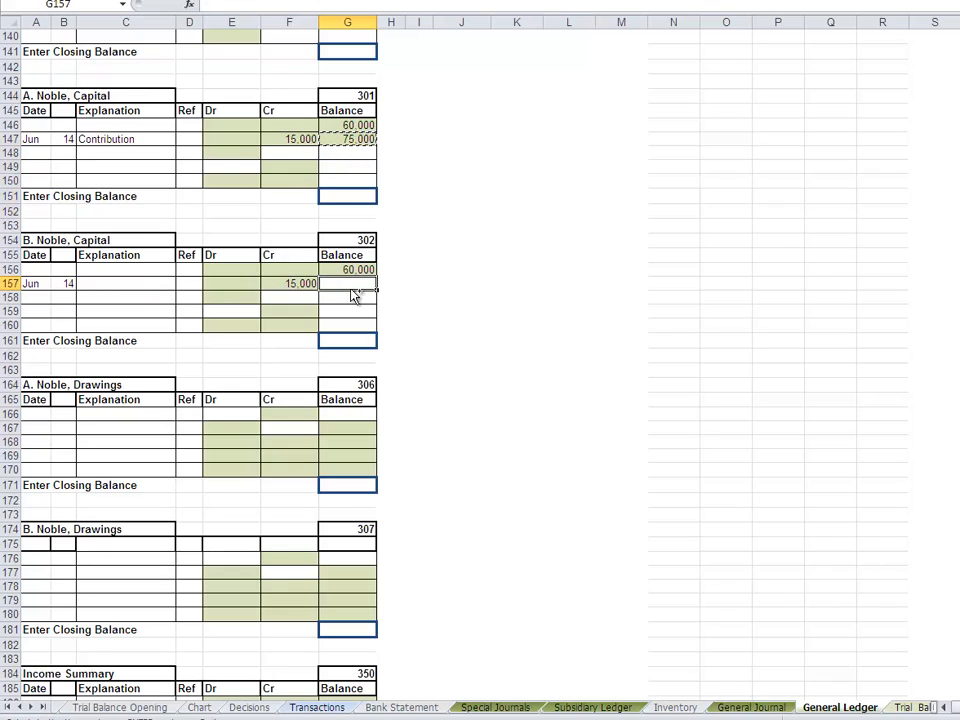
pyautogui.hotkey('ctrl', 'v')
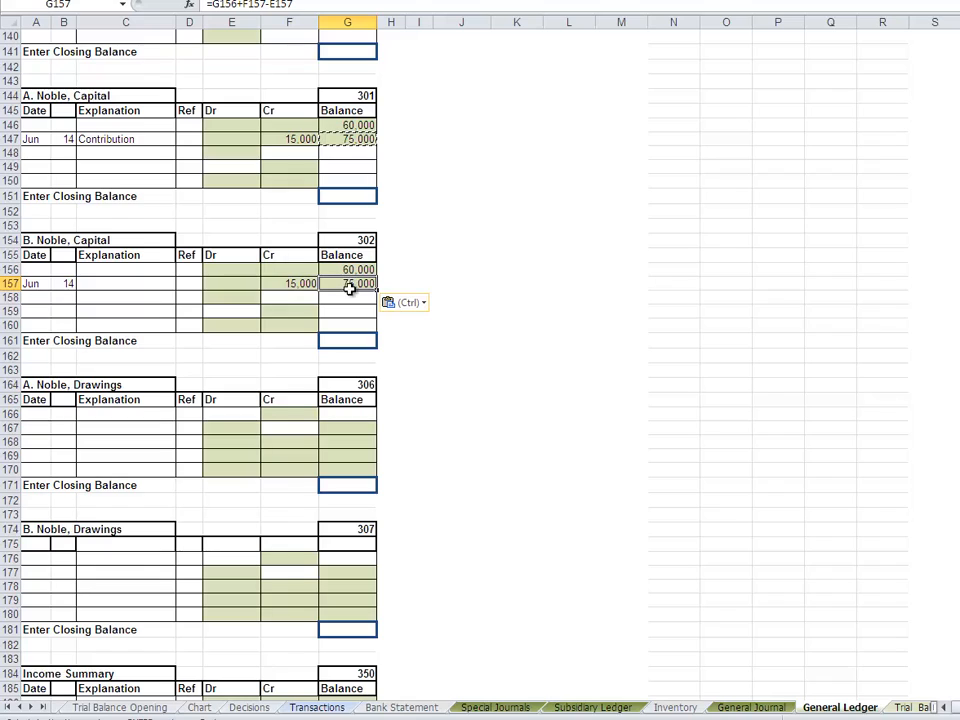
pyautogui.moveTo(349, 288); pyautogui.dragTo(349, 297)
pyautogui.click(501, 249)
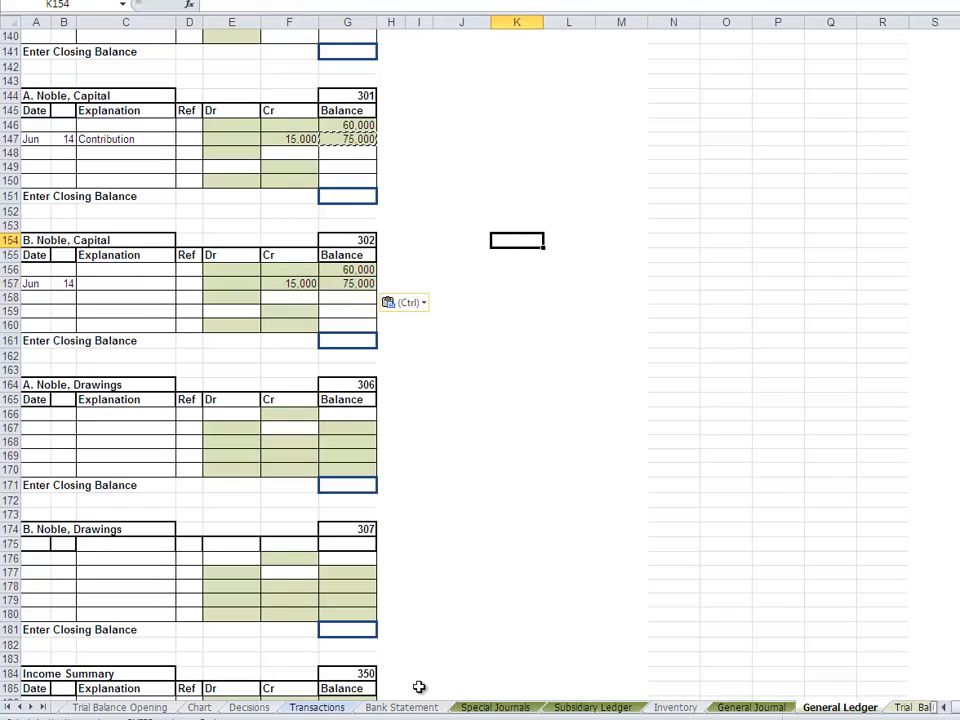
# - On the Transactions sheet, classify the 15 June office supplies payment as CP, with N in both the I and D columns
pyautogui.click(312, 708)
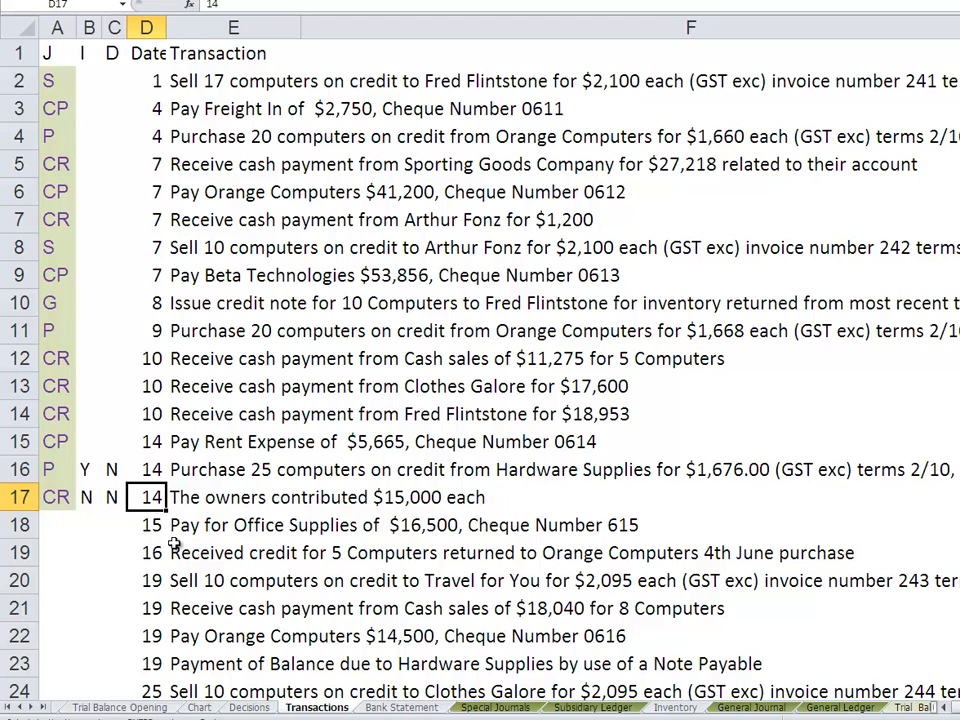
pyautogui.click(64, 525)
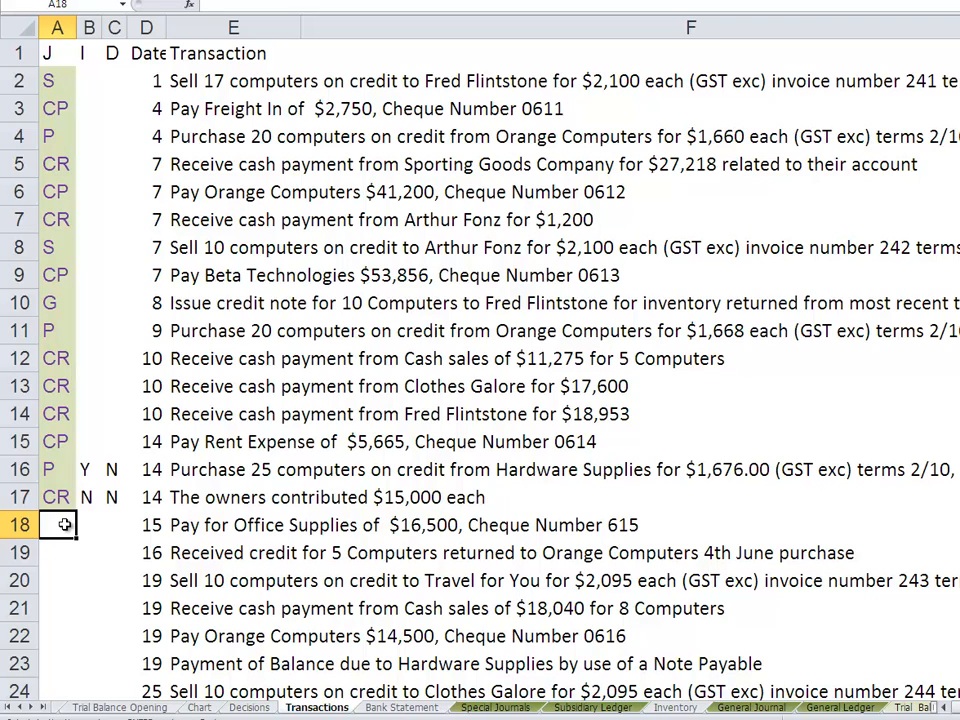
pyautogui.write('CP')
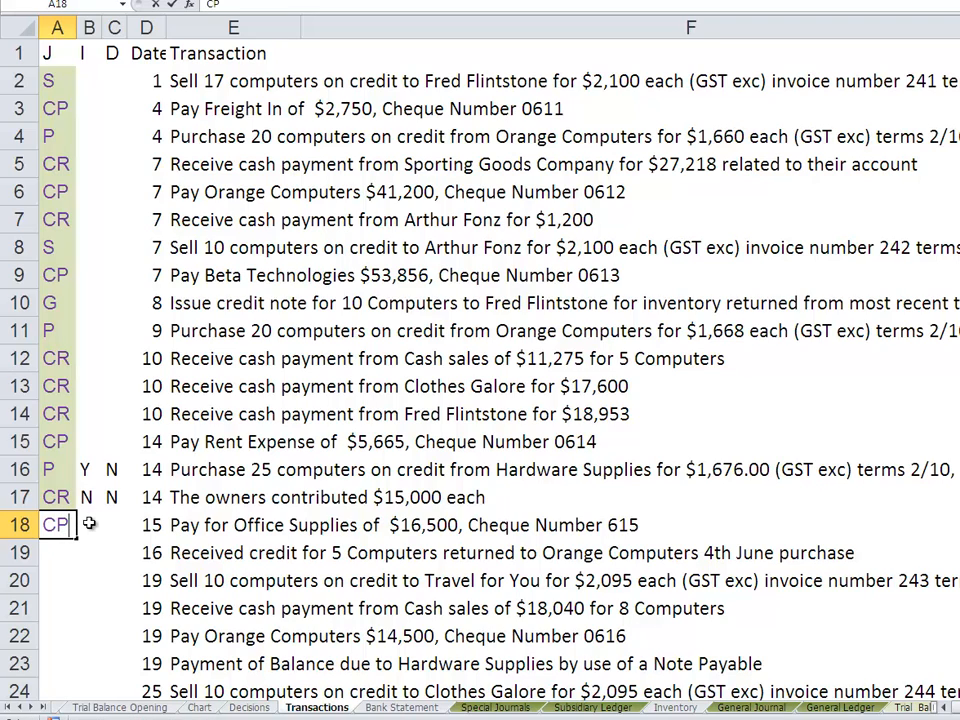
pyautogui.click(89, 524)
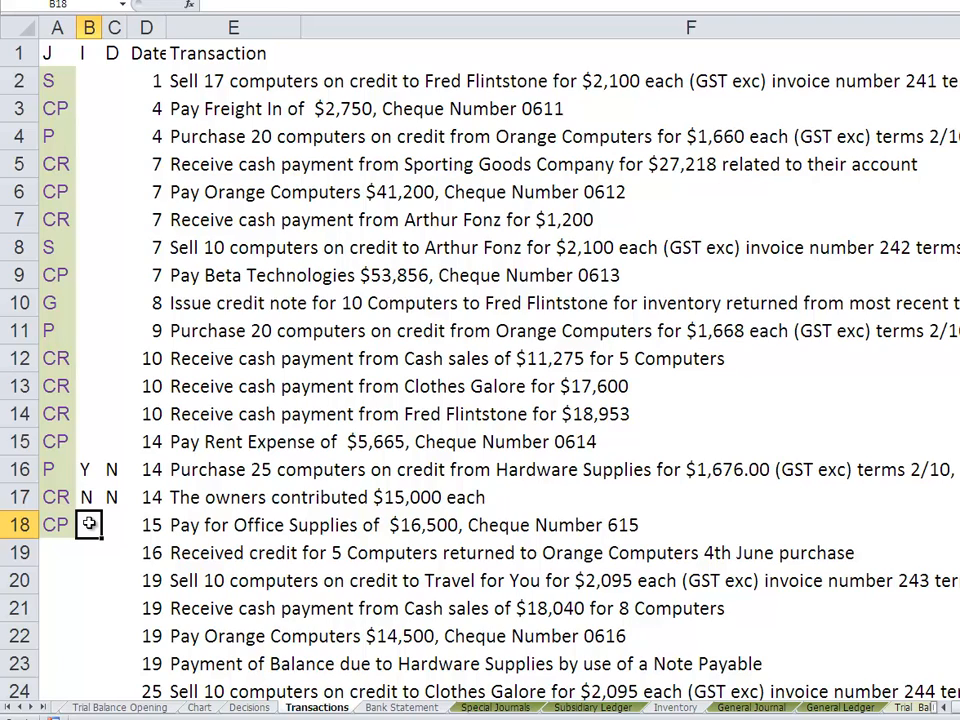
pyautogui.write('N')
pyautogui.press('Right')
pyautogui.press('pagedown')
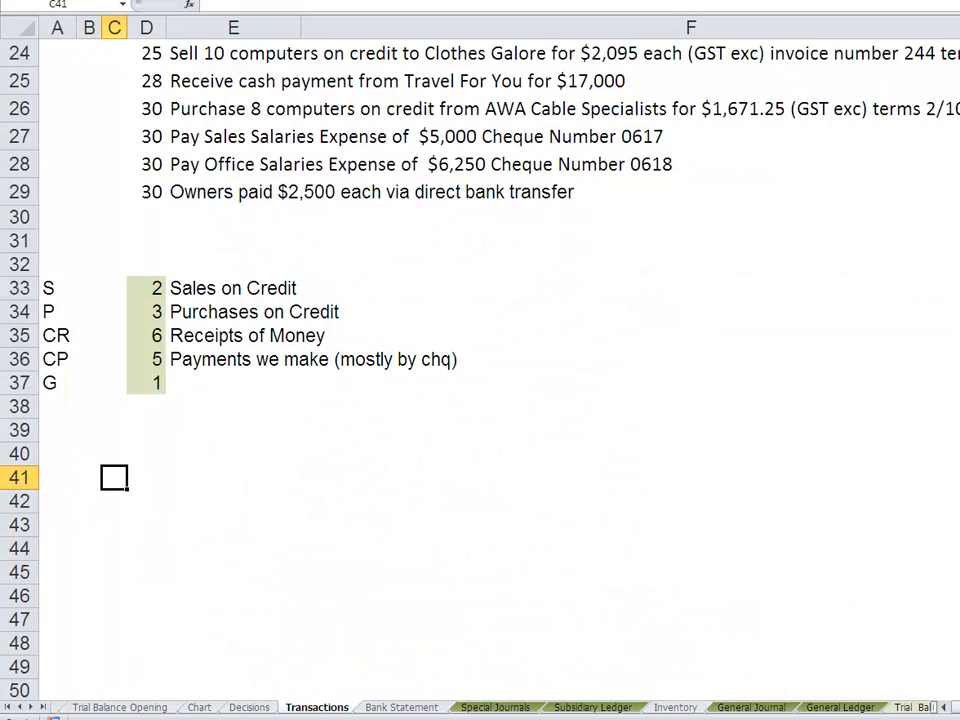
pyautogui.scroll(8, 594, 332)
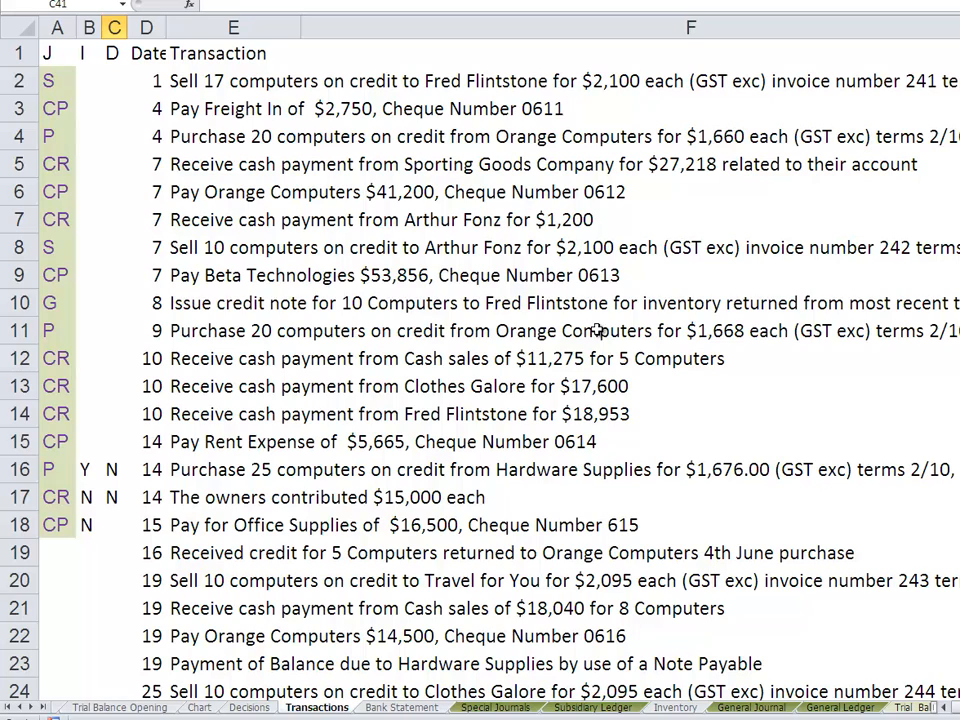
pyautogui.click(135, 521)
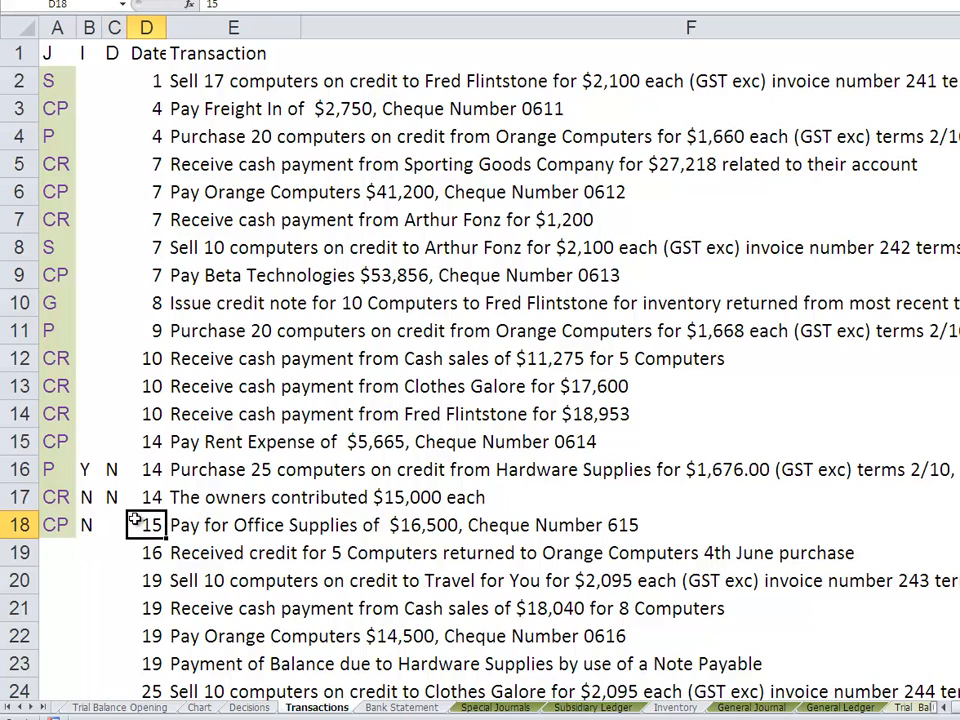
pyautogui.click(113, 519)
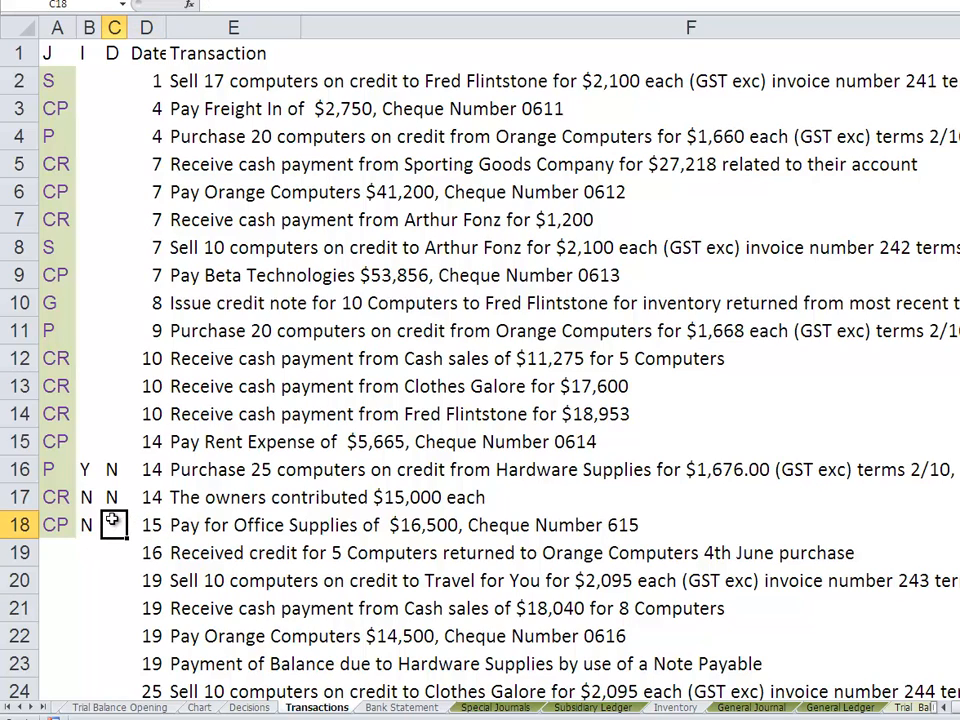
pyautogui.write('N')
pyautogui.click(212, 529)
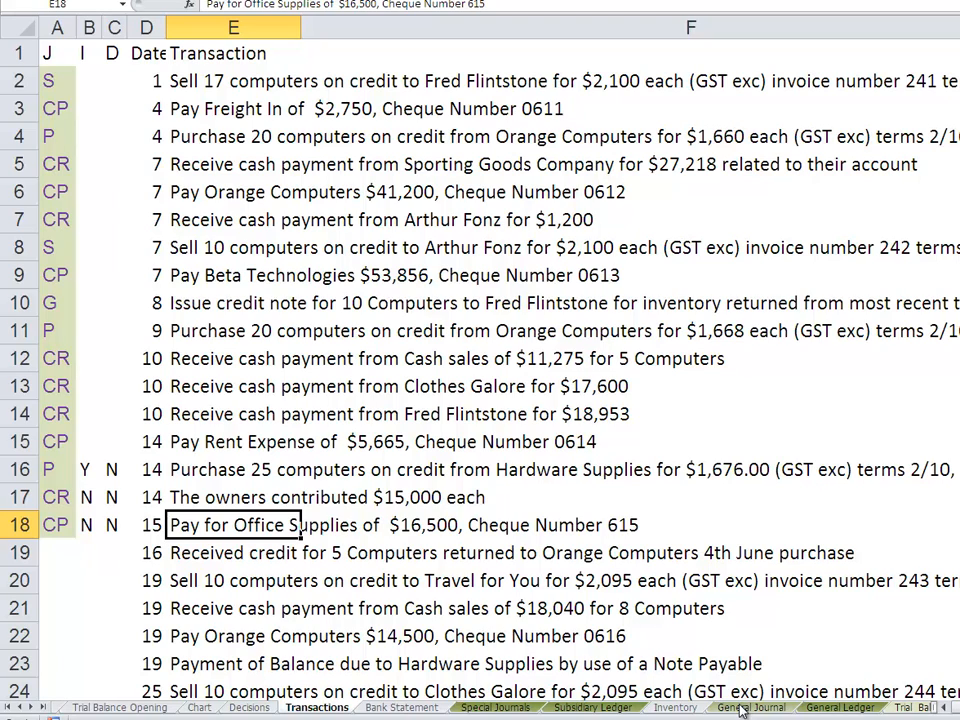
# - In row 49 of the Cash Payments Journal on the Special Journals sheet, enter the account Office Supplies with cheque number 614
pyautogui.click(500, 707)
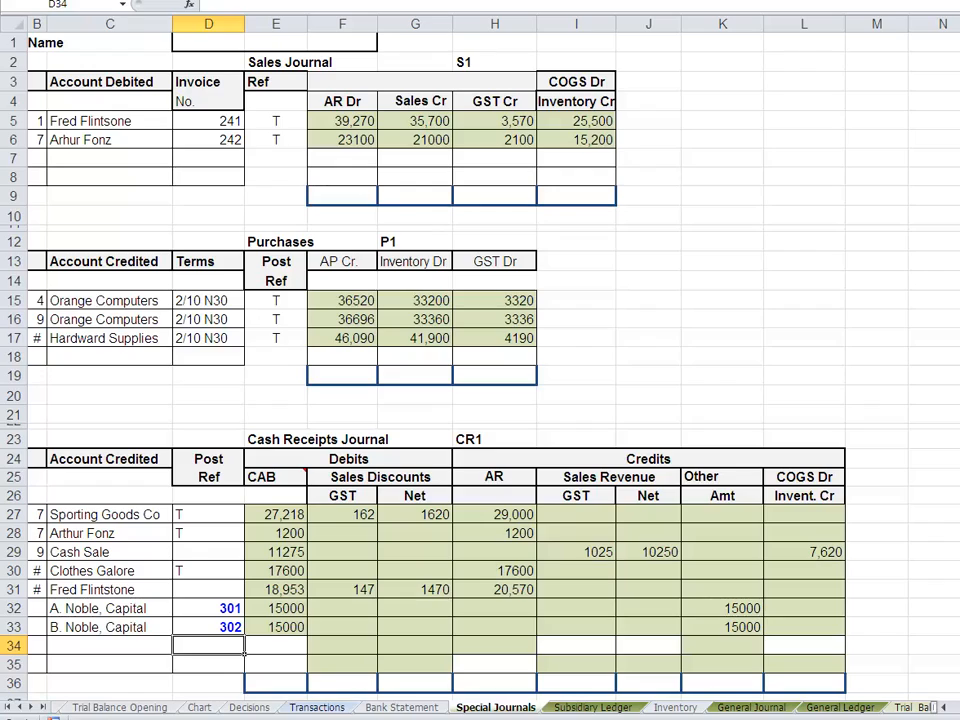
pyautogui.scroll(-2, 480, 360)
pyautogui.scroll(-6, 840, 560)
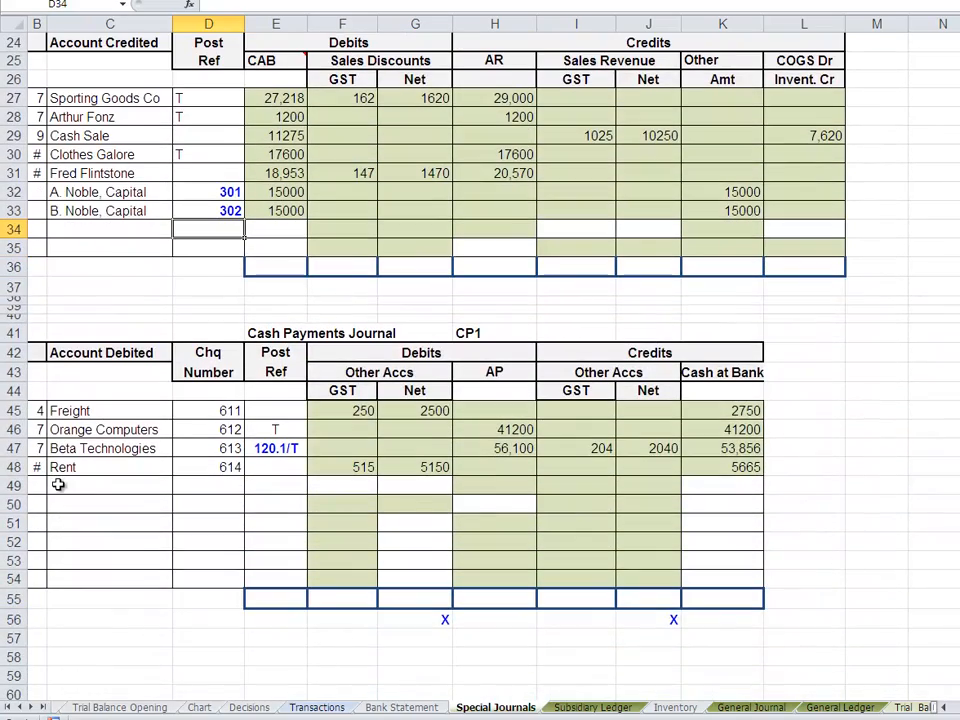
pyautogui.click(58, 484)
pyautogui.write('Off')
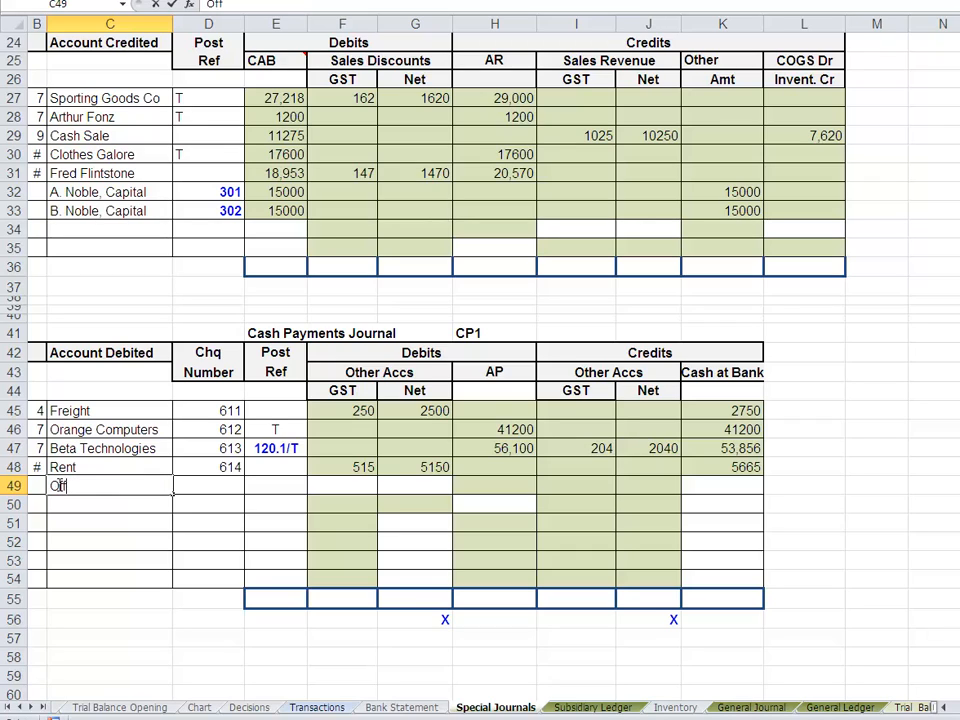
pyautogui.write('ice Supplikes')
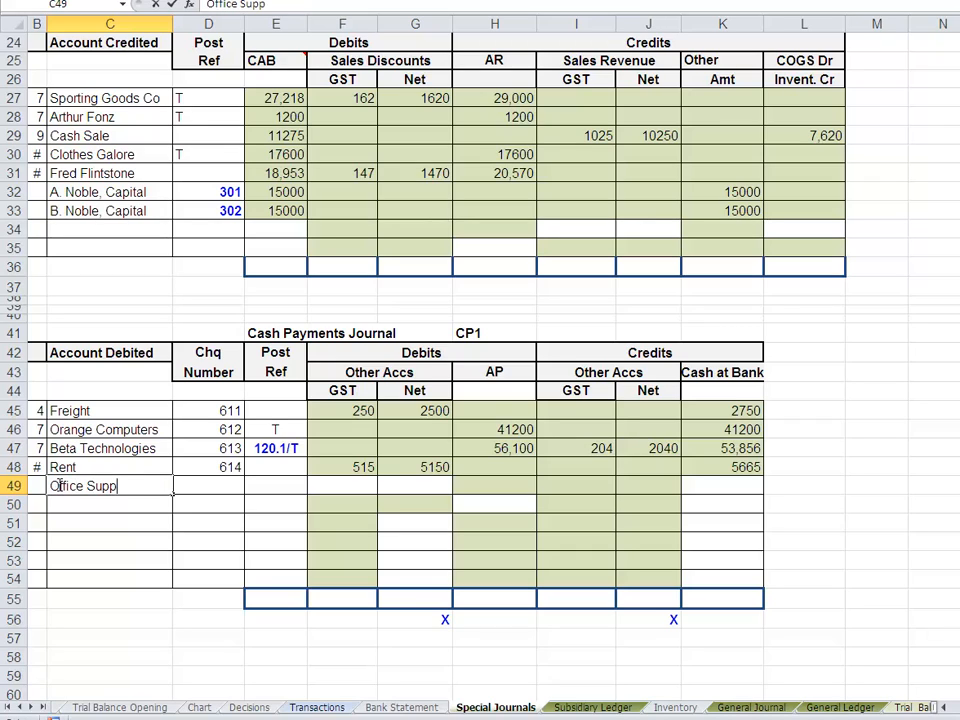
pyautogui.press('BackSpace')
pyautogui.press('BackSpace')
pyautogui.press('BackSpace')
pyautogui.write('es')
pyautogui.click(210, 486)
pyautogui.write('614')
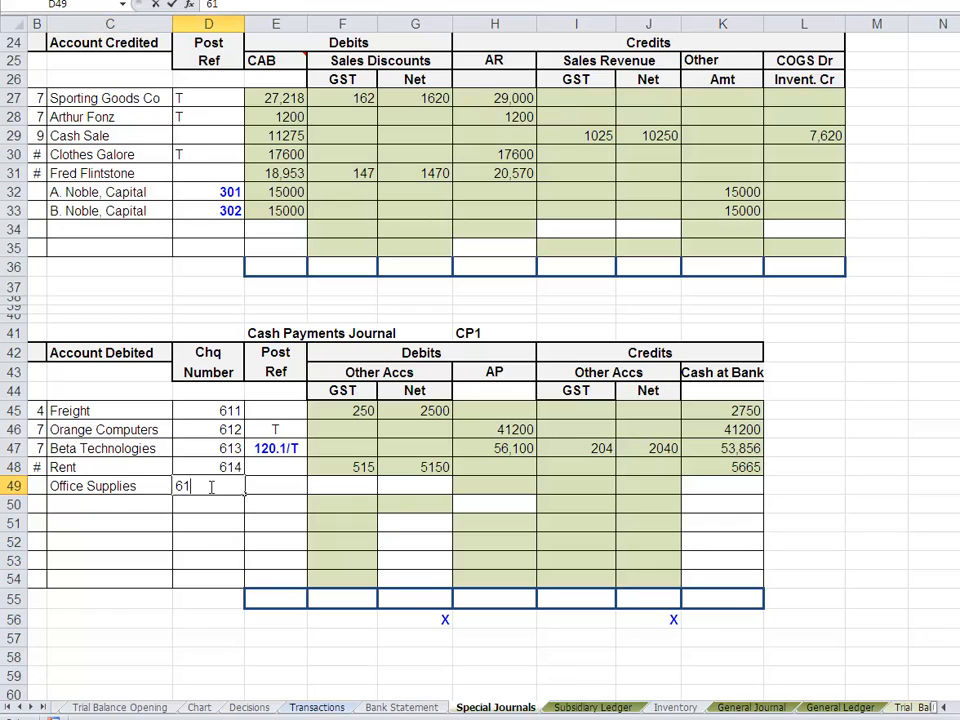
pyautogui.click(265, 483)
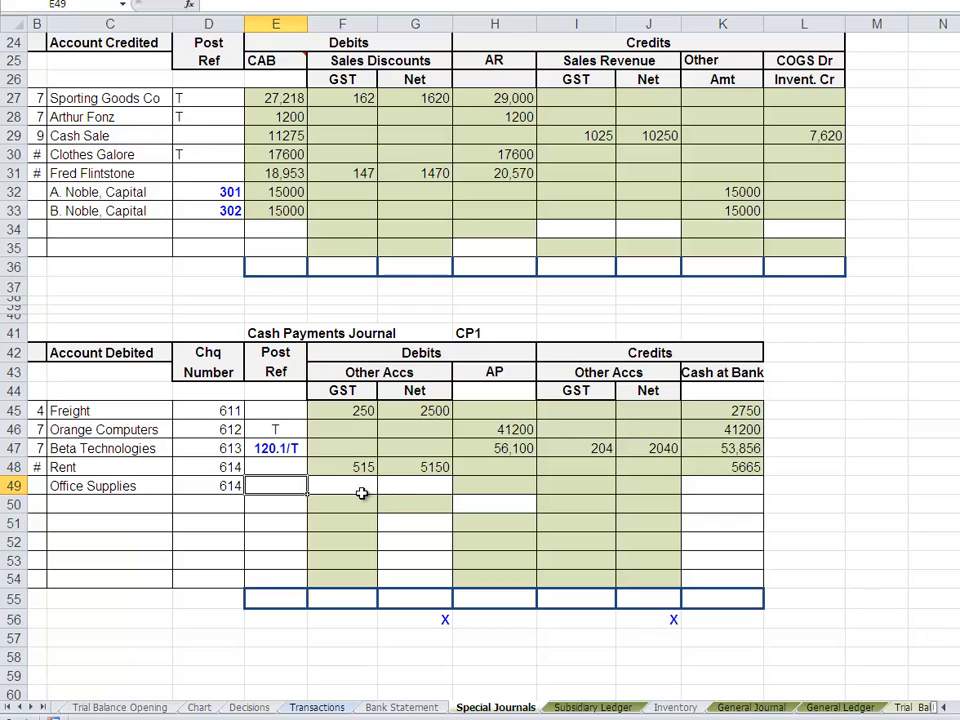
# - Enter 16500 as the Cash at Bank credit in K49 for the office supplies payment
pyautogui.click(707, 484)
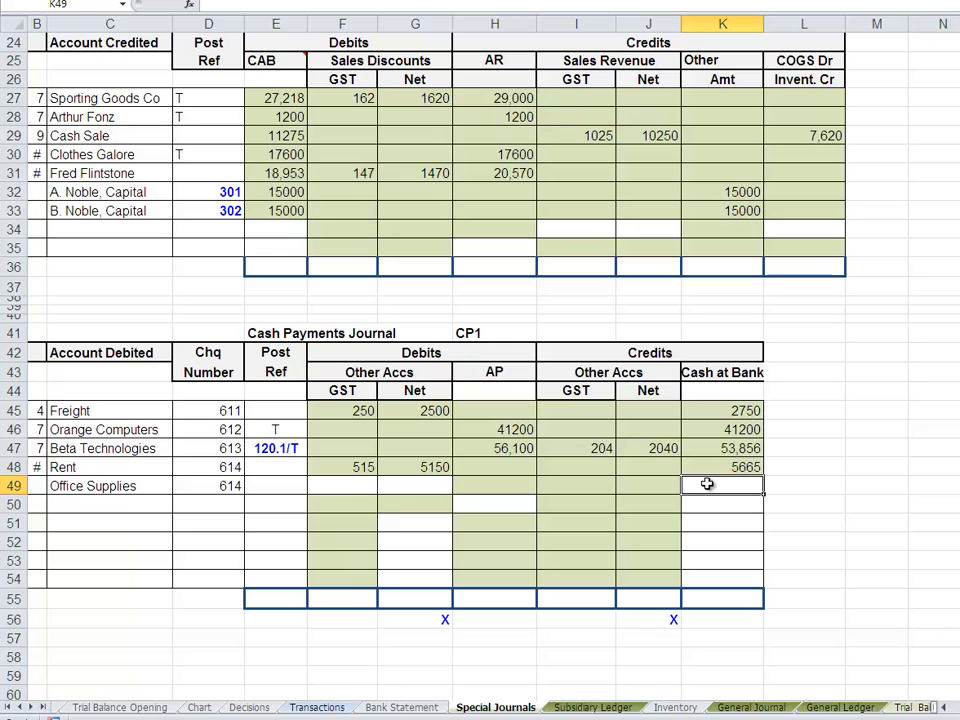
pyautogui.write('=')
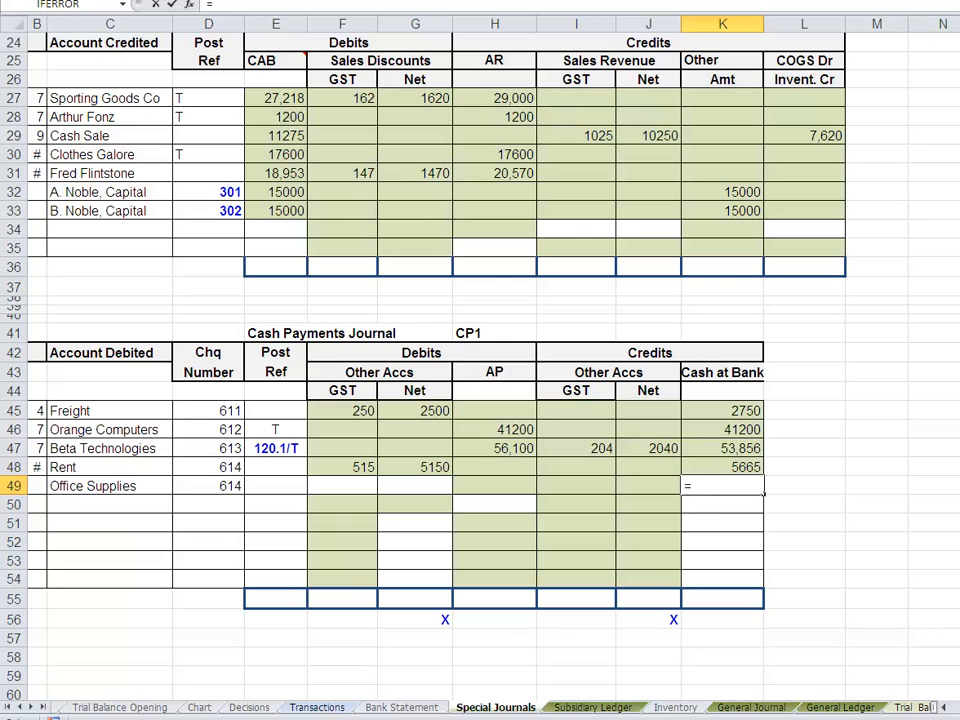
pyautogui.click(316, 707)
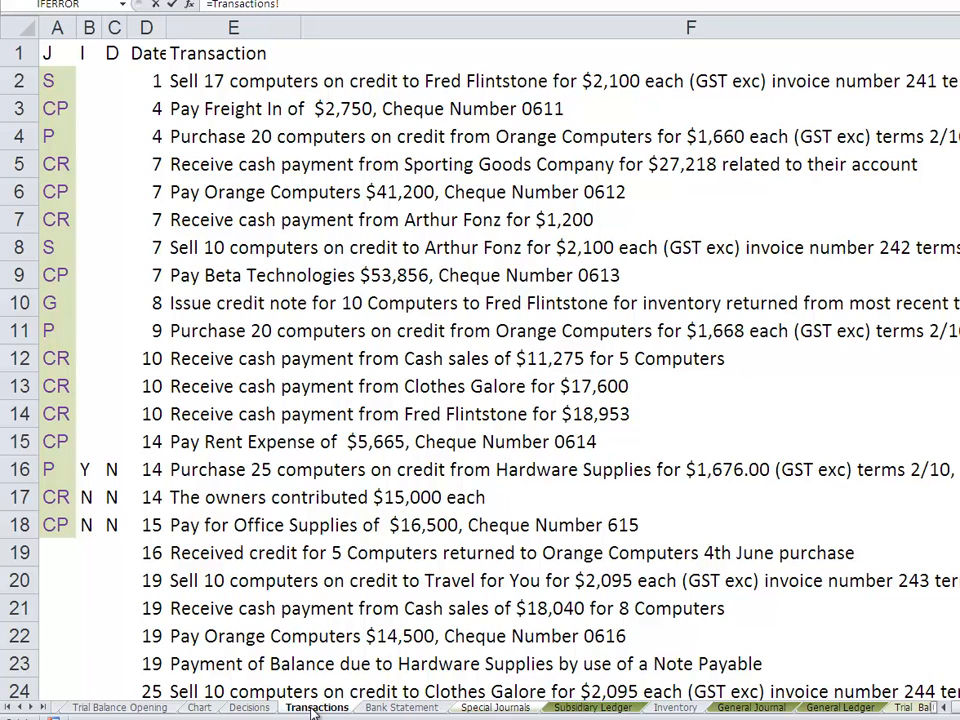
pyautogui.press('Escape')
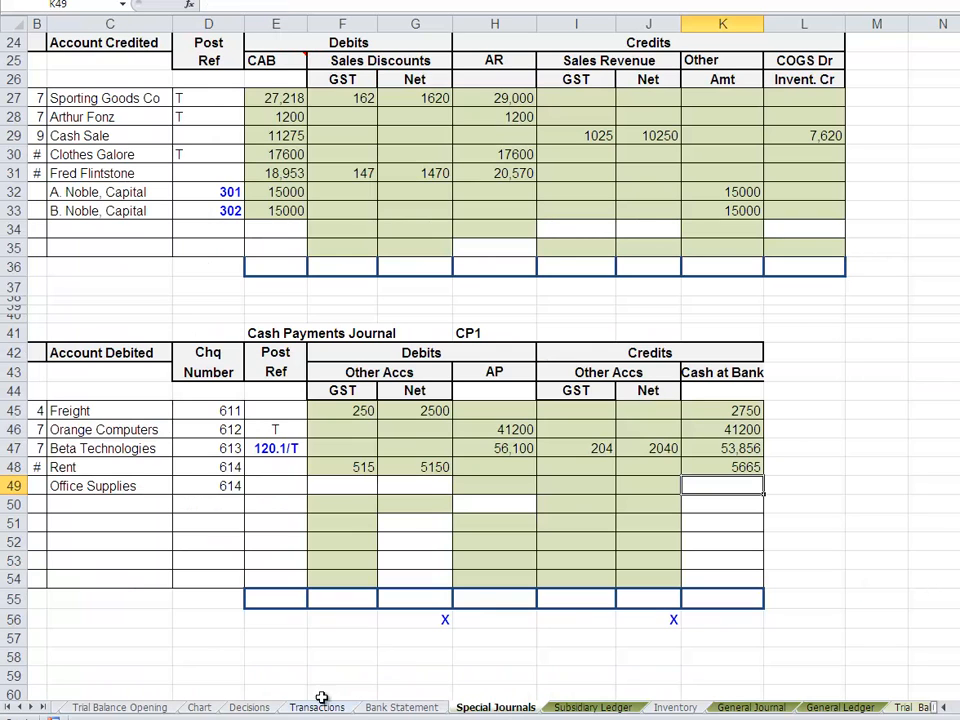
pyautogui.write('16500')
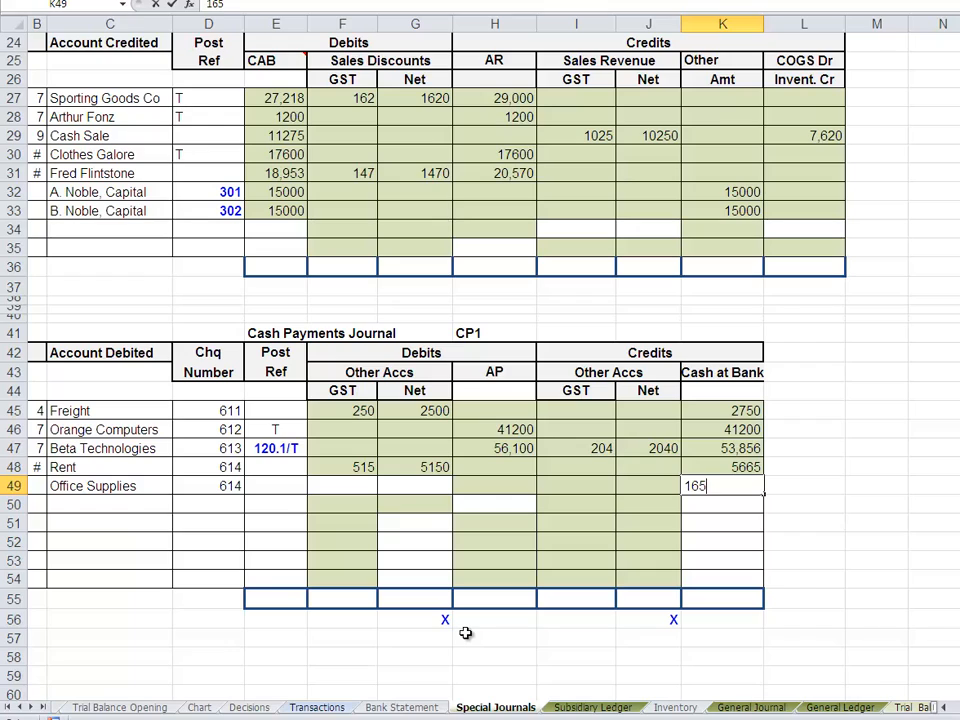
# - Try calculating the office supplies Net debit in G49 with the formula =K49/11
pyautogui.click(417, 487)
pyautogui.write('=')
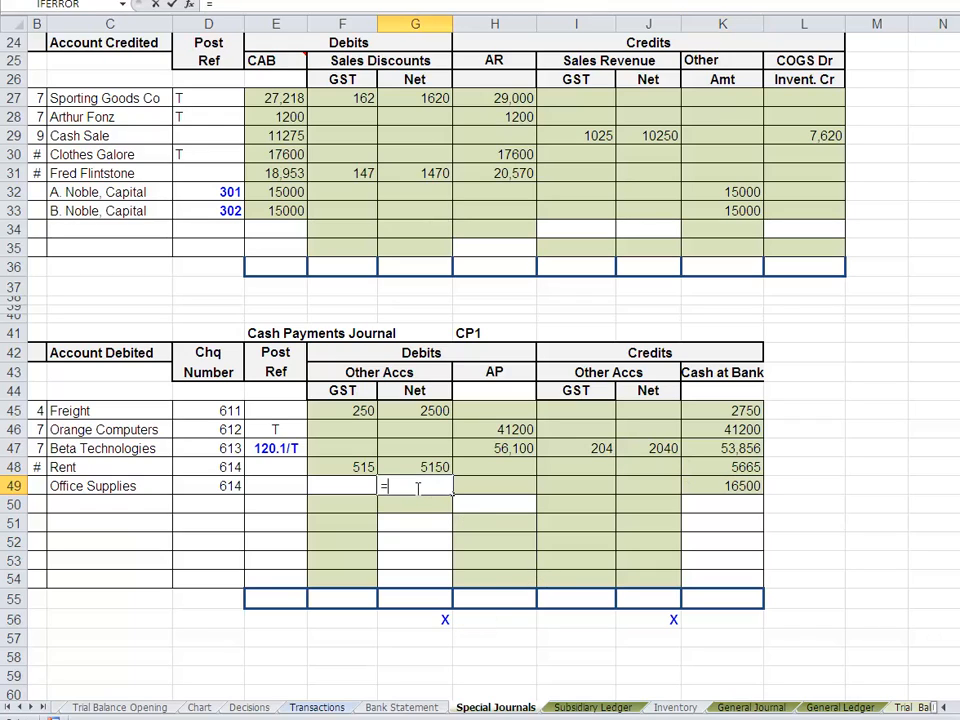
pyautogui.click(753, 486)
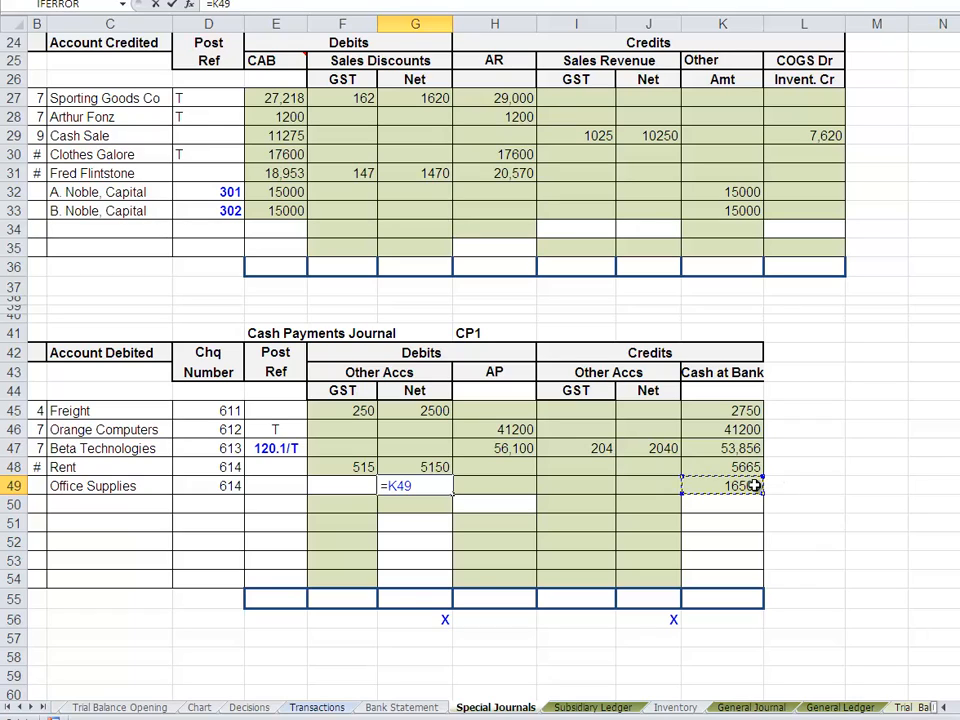
pyautogui.write('/11')
pyautogui.press('Return')
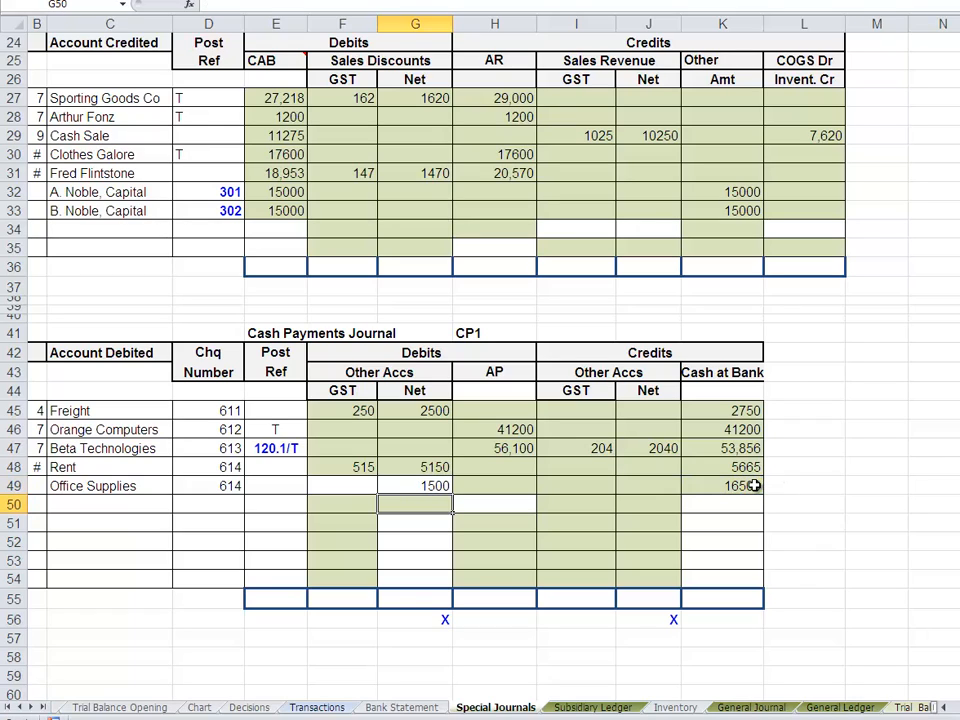
pyautogui.click(678, 542)
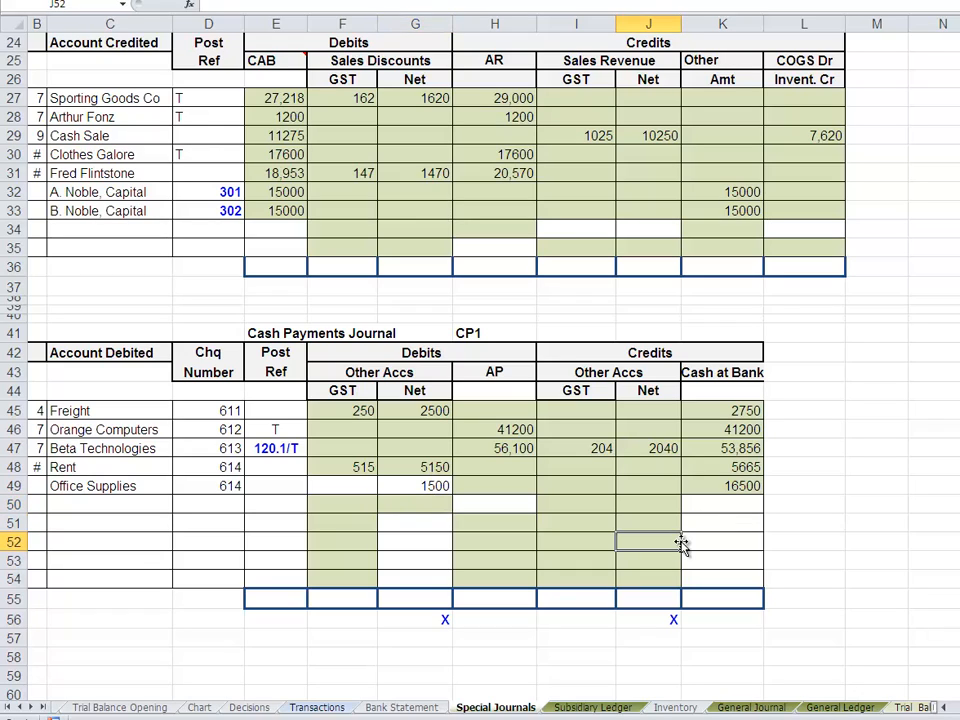
# - Try calculating the office supplies GST debit in F49 with the formula =G49*10
pyautogui.click(359, 488)
pyautogui.write('=')
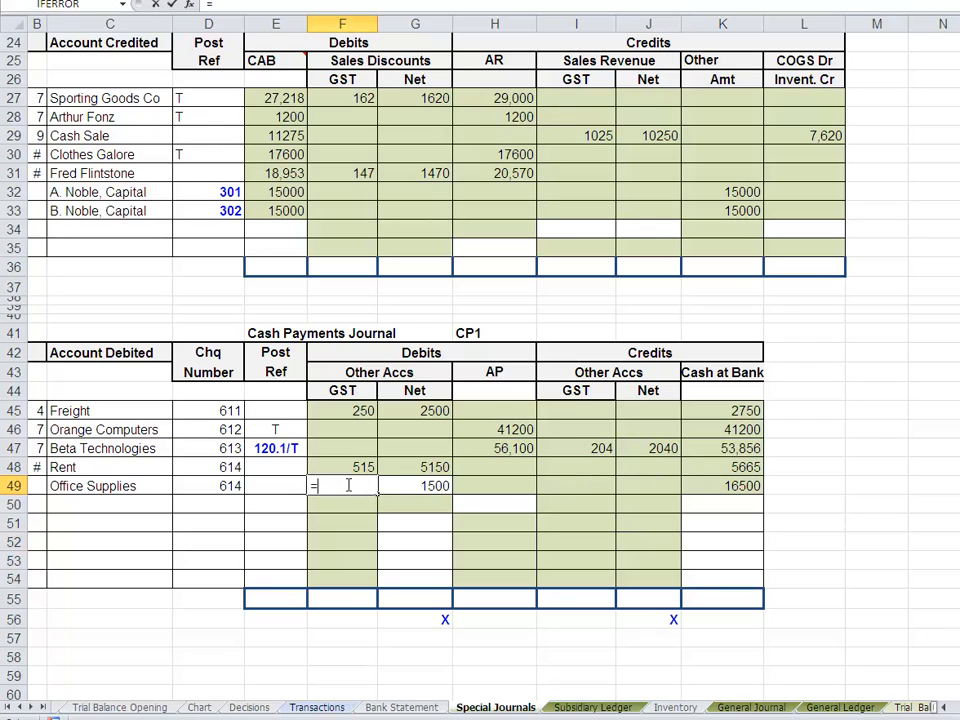
pyautogui.click(416, 485)
pyautogui.write('*10')
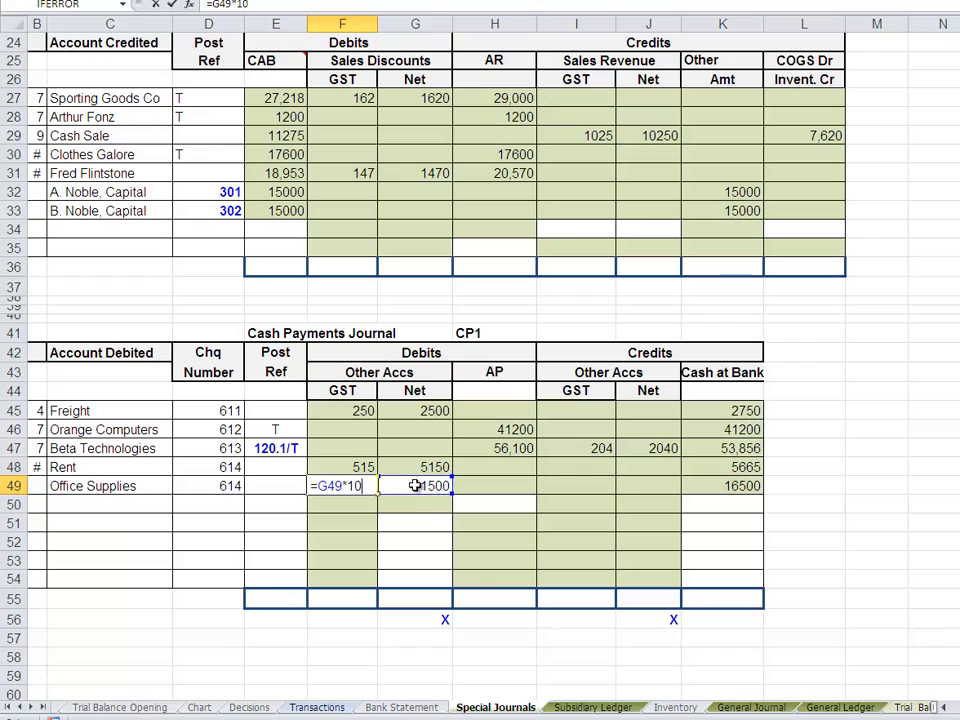
pyautogui.press('Return')
pyautogui.click(396, 533)
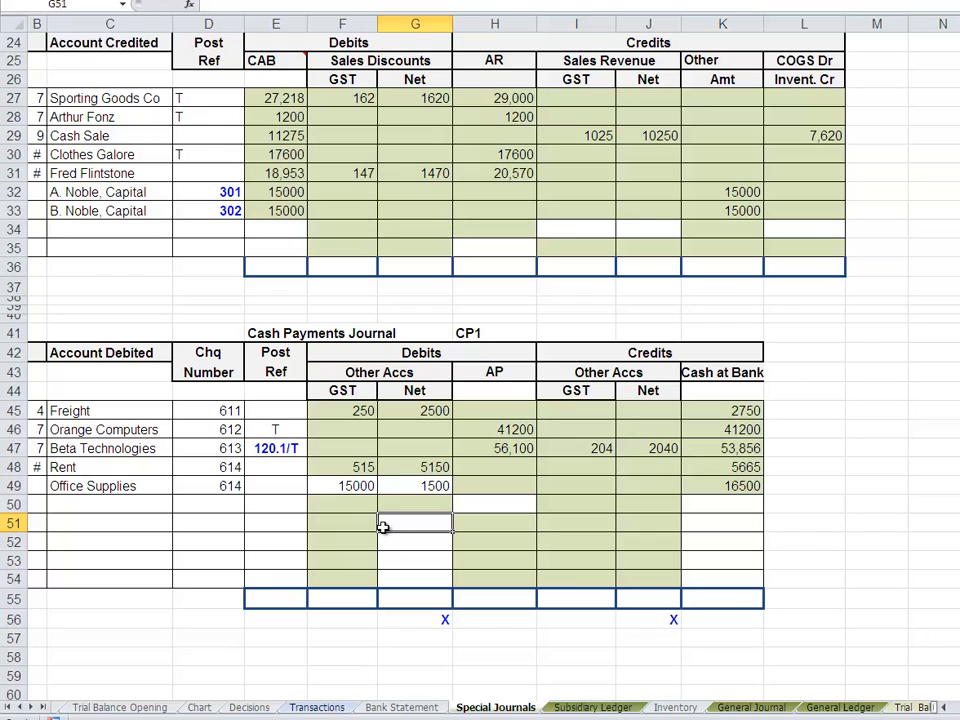
# - Replace the office supplies GST debit in F49 with the formula =K49/11
pyautogui.click(279, 485)
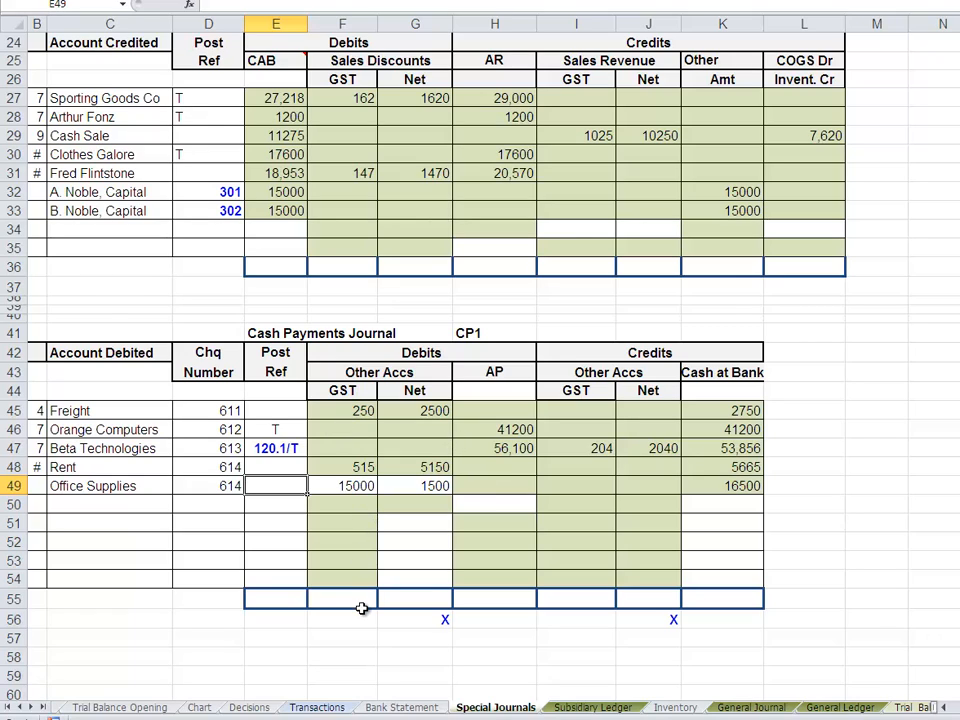
pyautogui.click(358, 485)
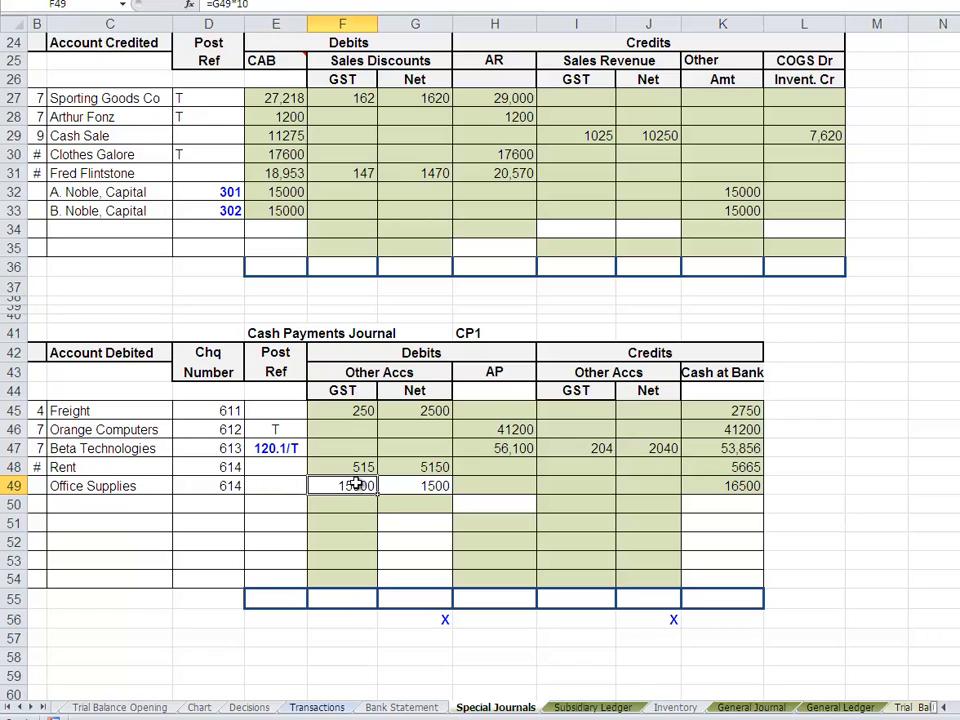
pyautogui.write('=')
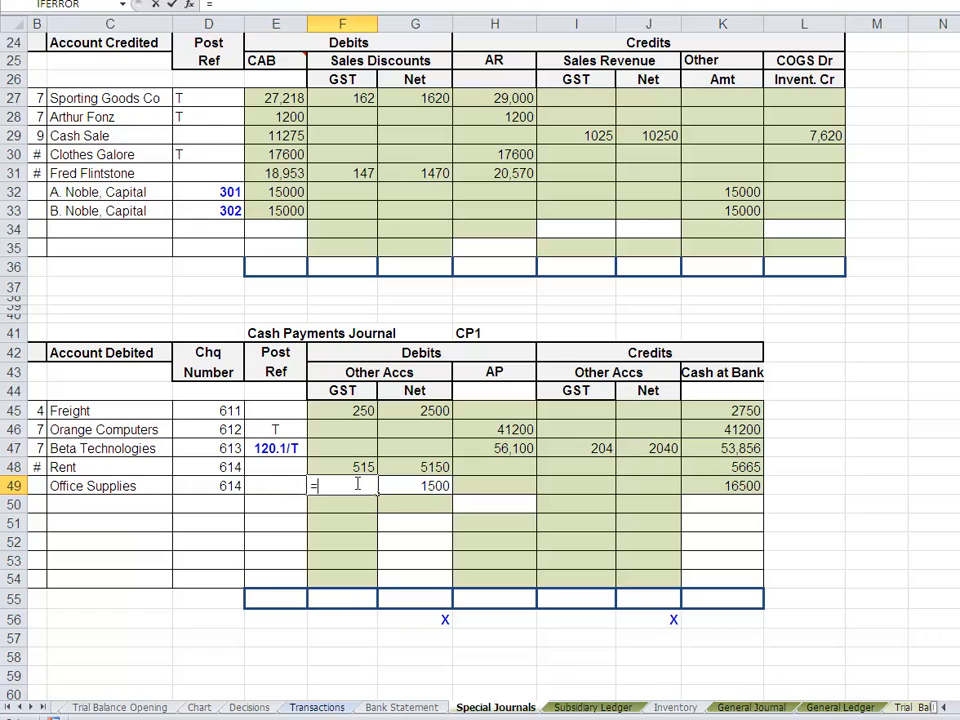
pyautogui.click(735, 485)
pyautogui.write('/11')
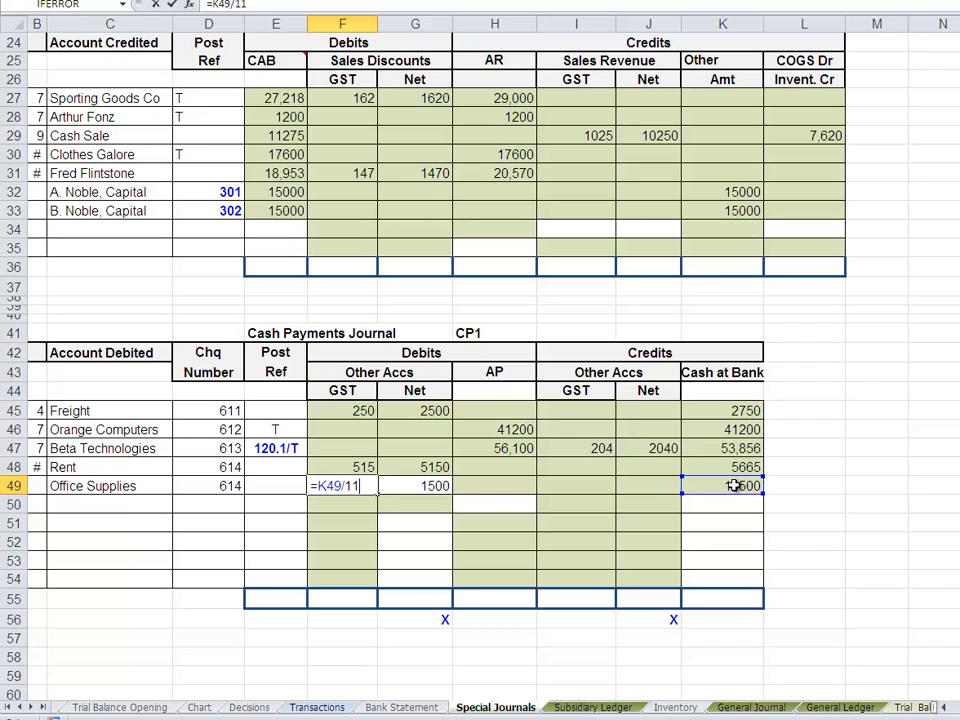
pyautogui.press('Return')
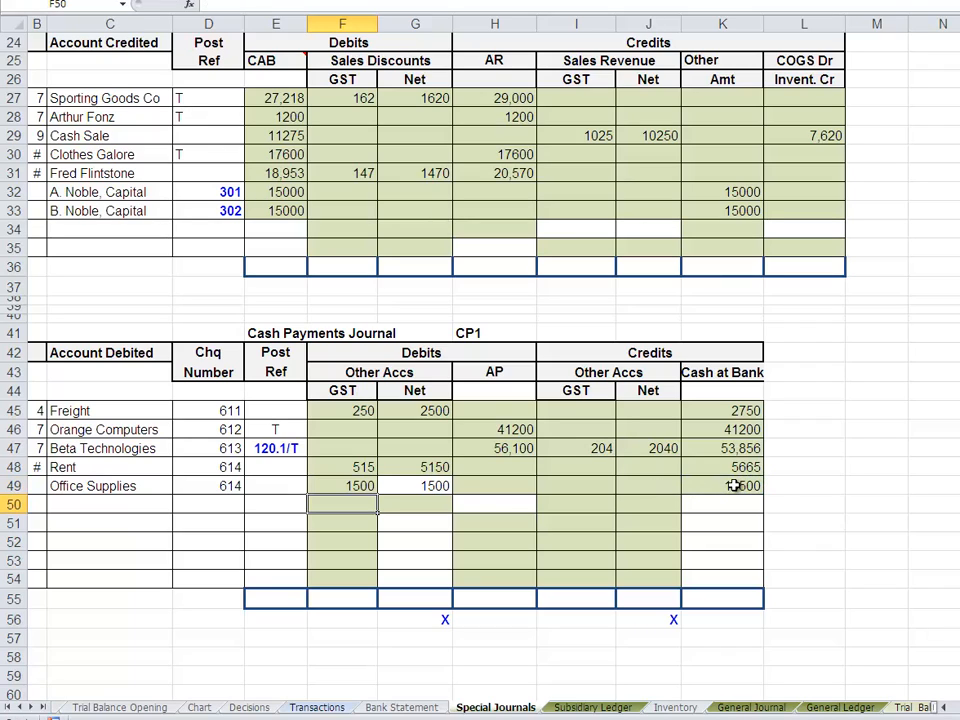
# - Replace the office supplies Net debit in G49 with the formula =F49*10
pyautogui.click(426, 483)
pyautogui.write('=')
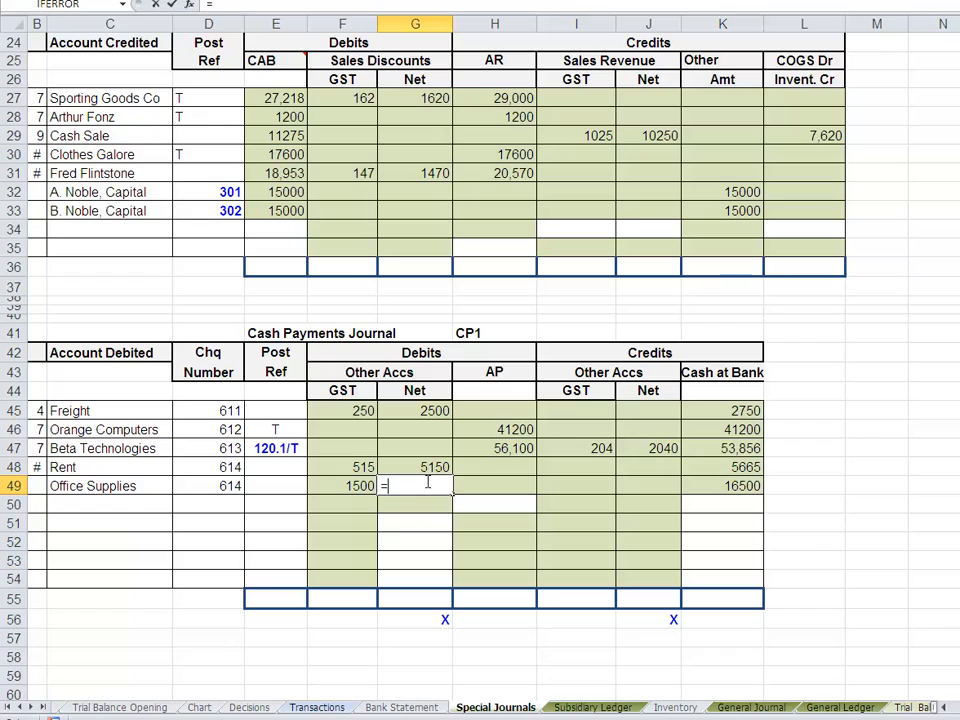
pyautogui.click(358, 488)
pyautogui.write('*10')
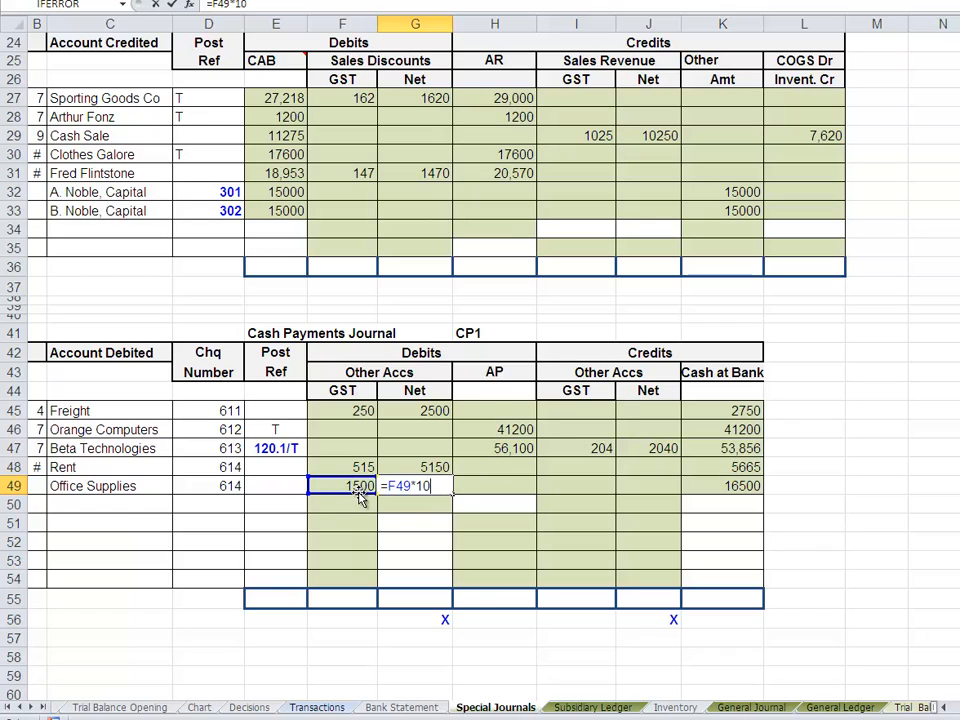
pyautogui.press('Return')
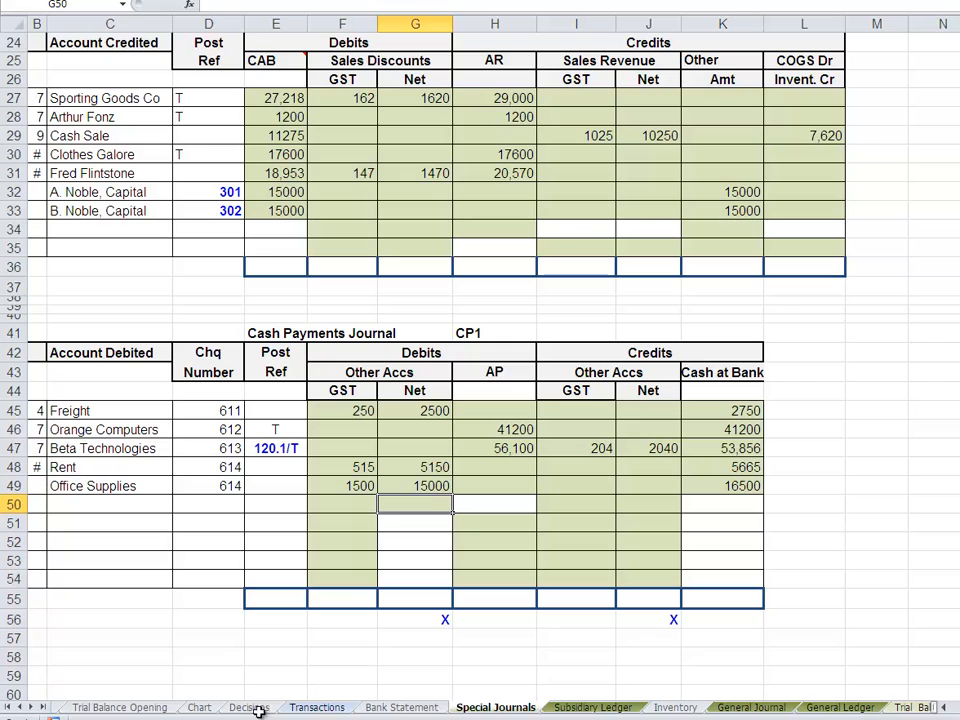
# - Check the office supplies transaction's date and enter day 15 in B49 of the Cash Payments Journal
pyautogui.click(338, 708)
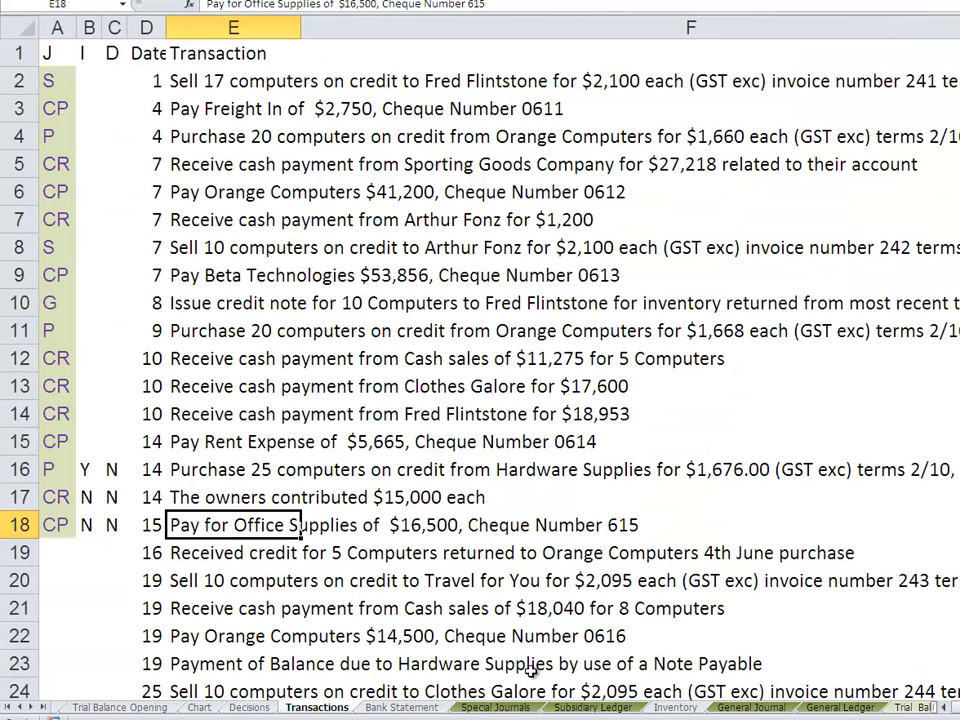
pyautogui.click(494, 708)
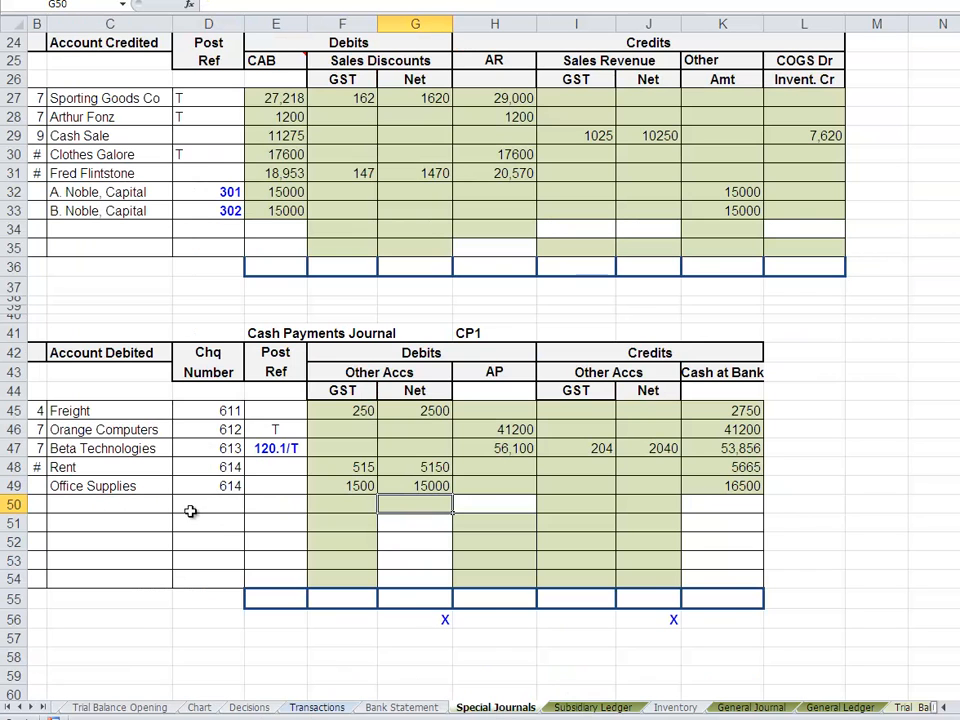
pyautogui.click(35, 485)
pyautogui.write('15')
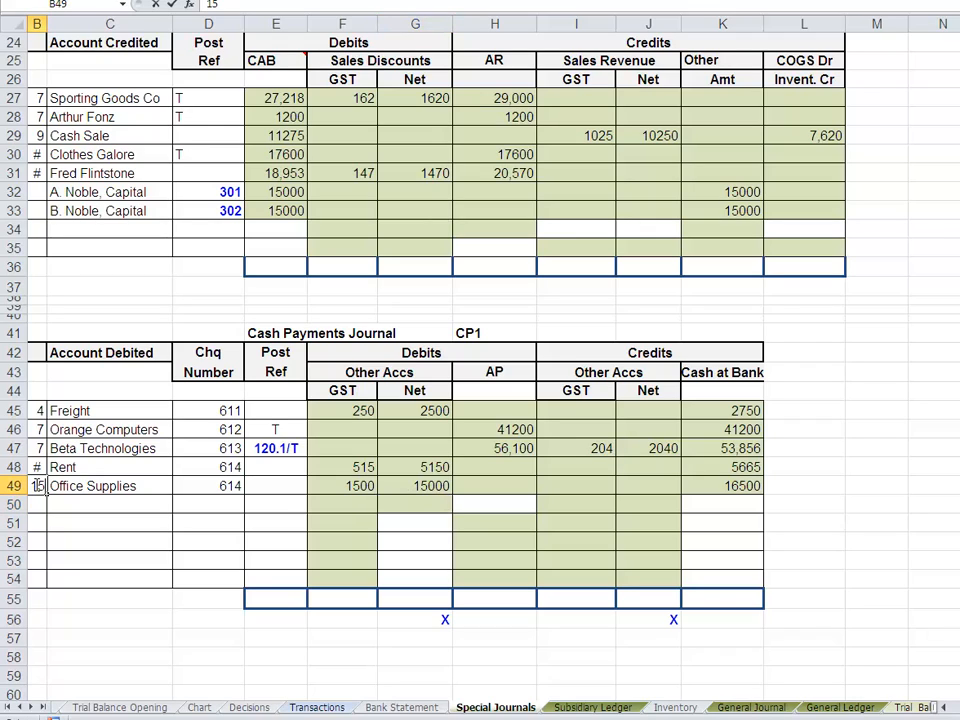
pyautogui.click(293, 500)
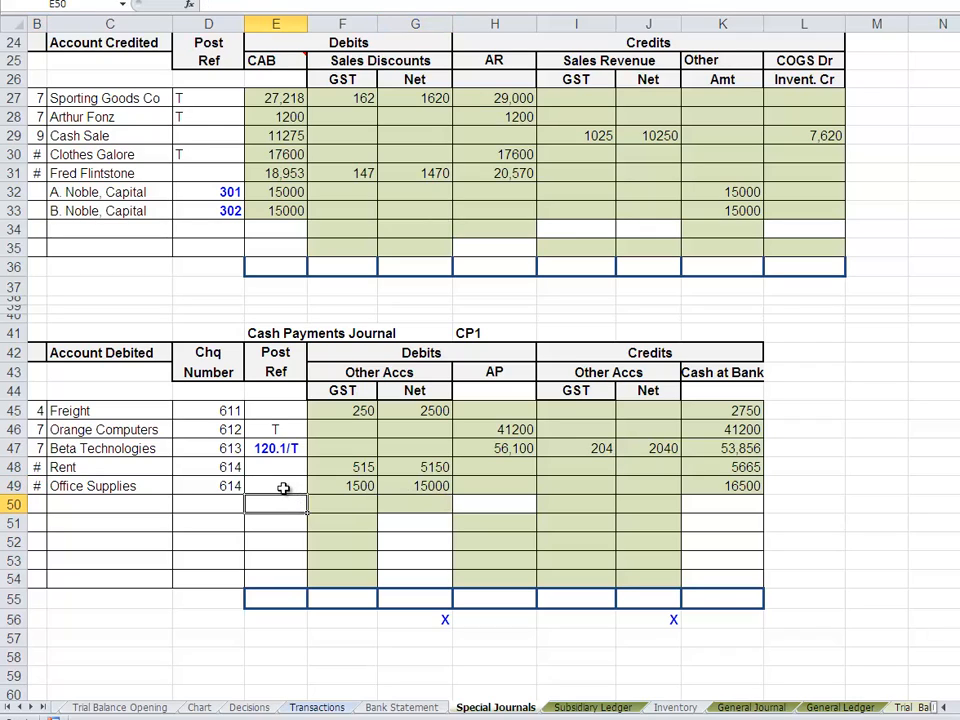
pyautogui.click(285, 489)
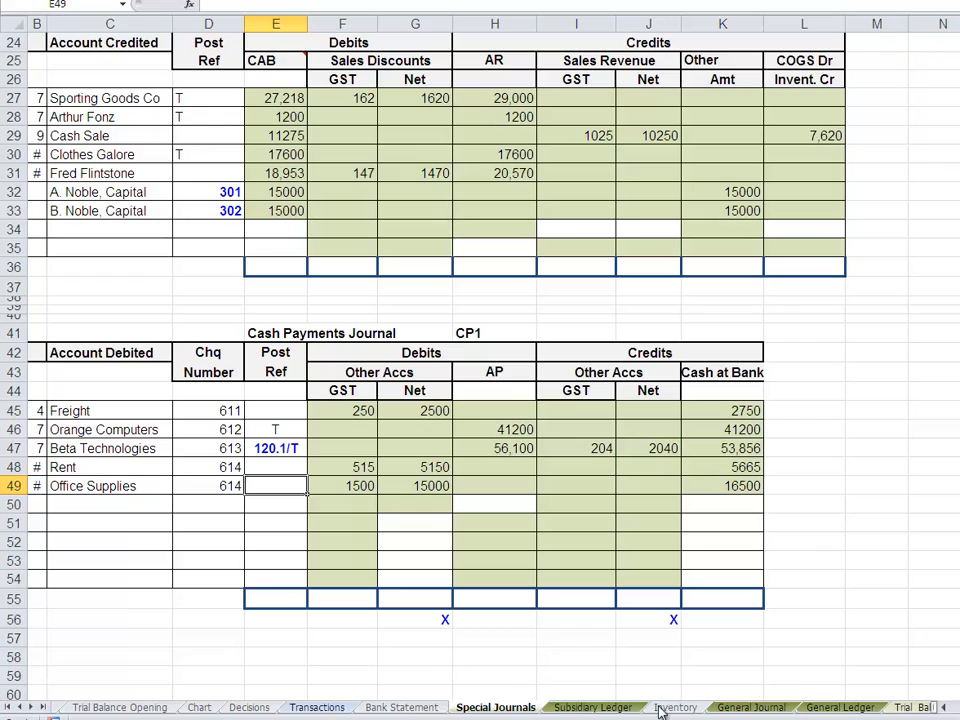
# - Post the office supplies Net debit to E65 of the Office Supplies (On Hand) ledger account by linking to Special Journals cell G49
pyautogui.click(843, 708)
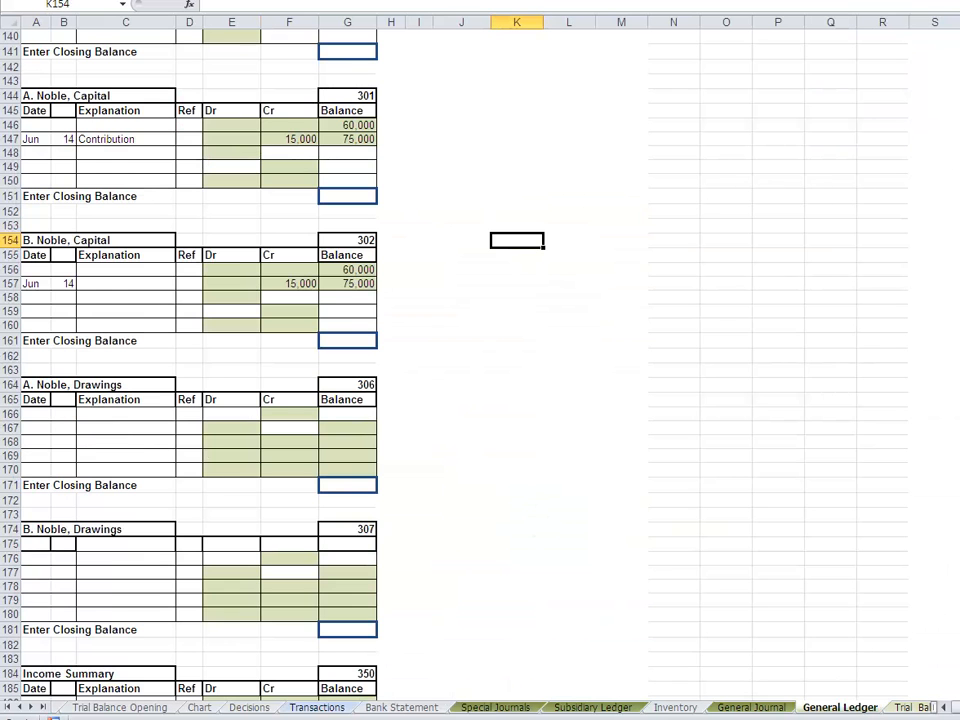
pyautogui.scroll(20, 859, 274)
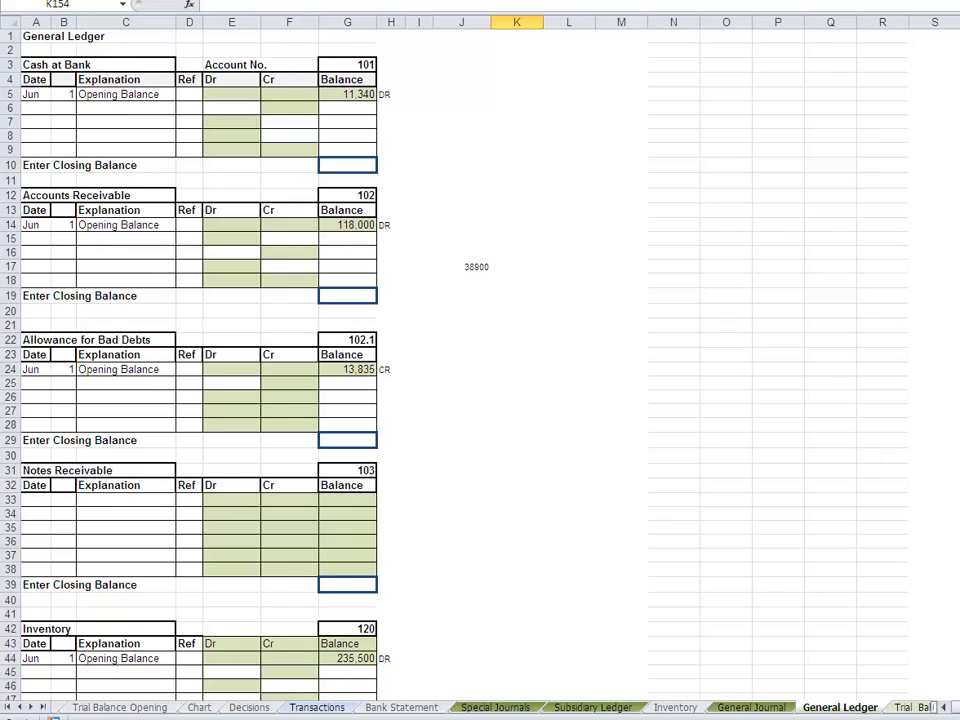
pyautogui.scroll(-1, 480, 360)
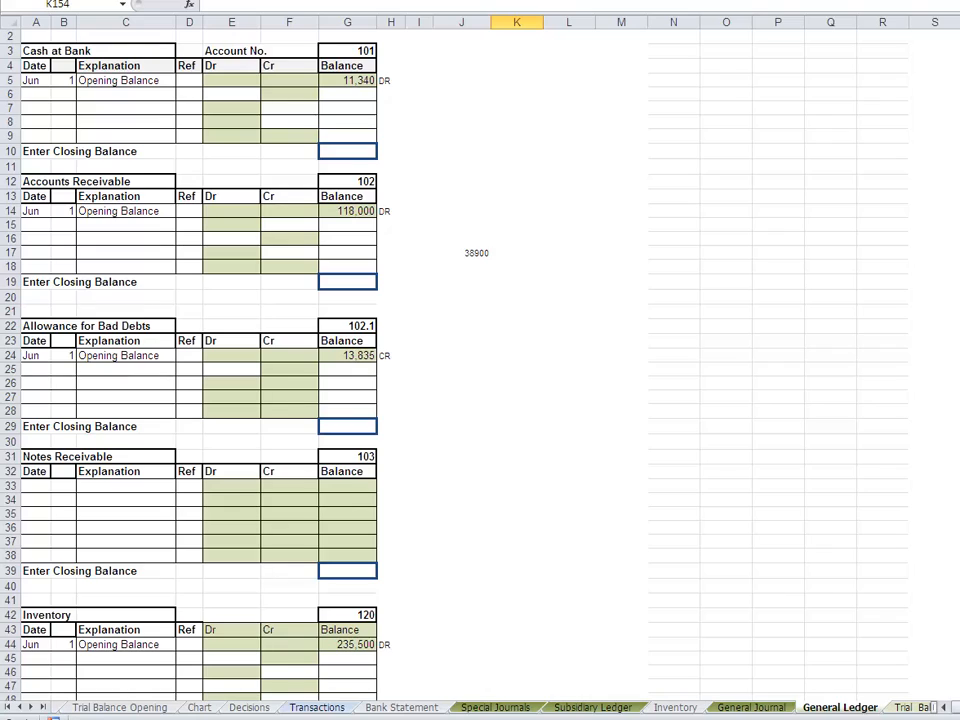
pyautogui.scroll(-1, 480, 360)
pyautogui.scroll(-6, 480, 360)
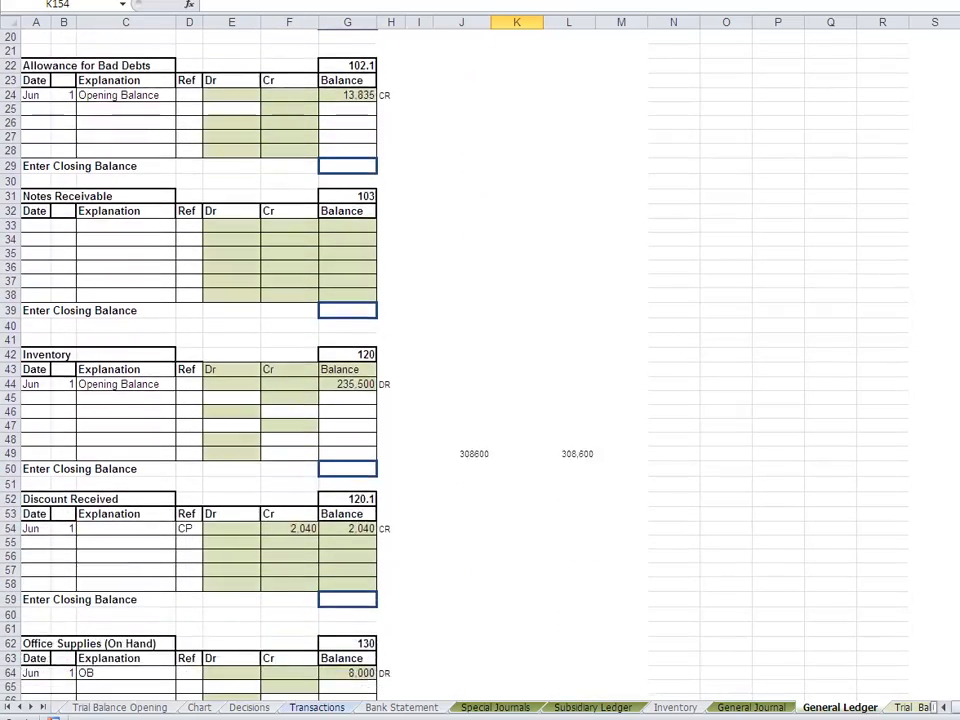
pyautogui.scroll(-4, 200, 400)
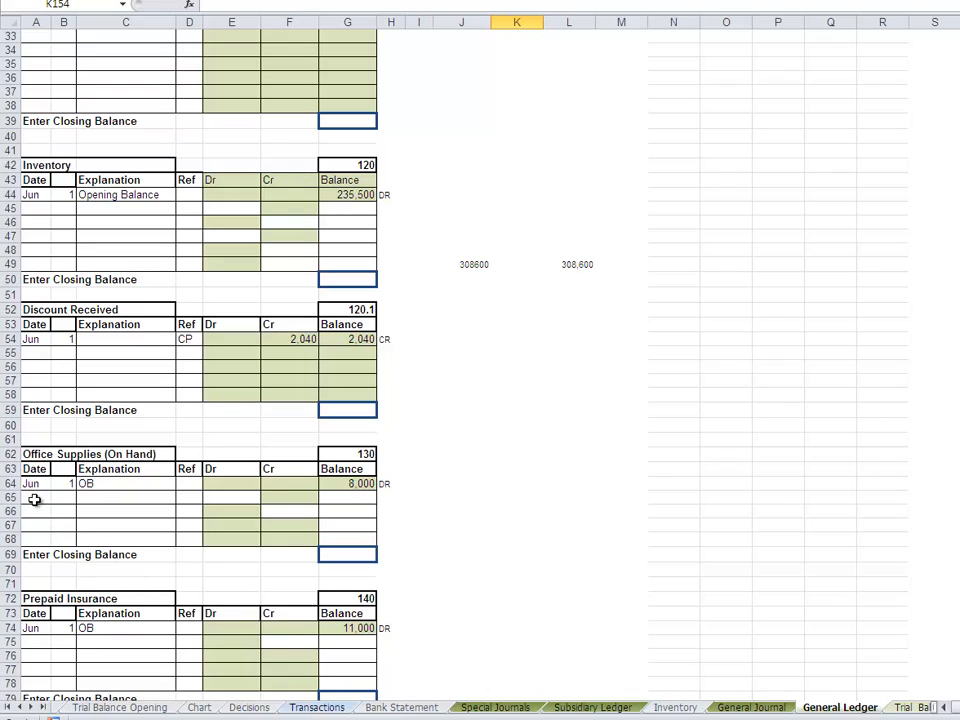
pyautogui.click(239, 494)
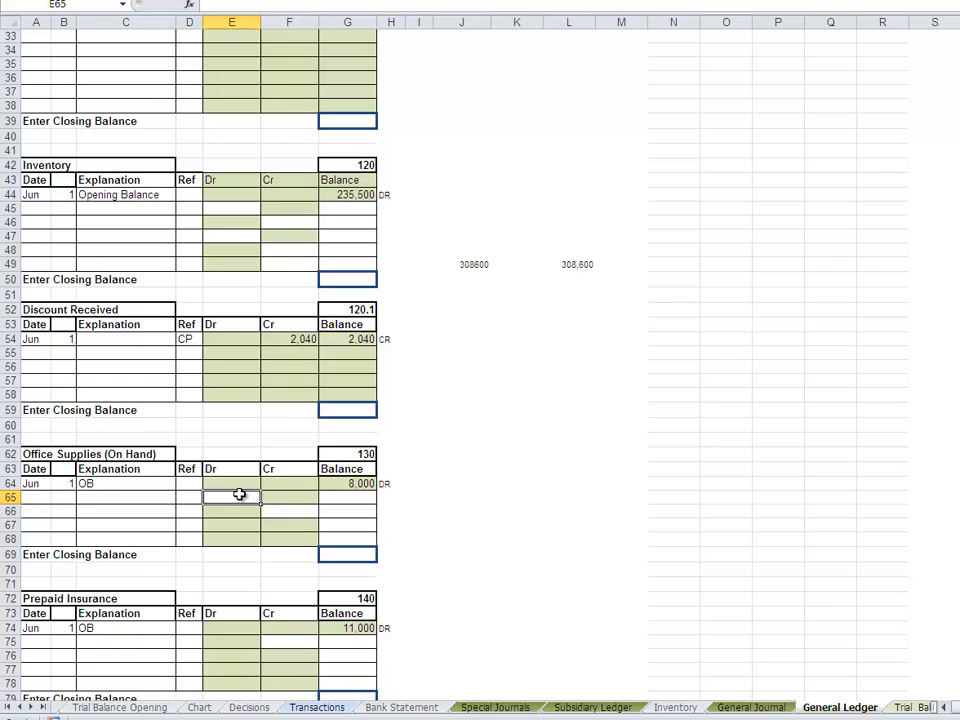
pyautogui.write('=')
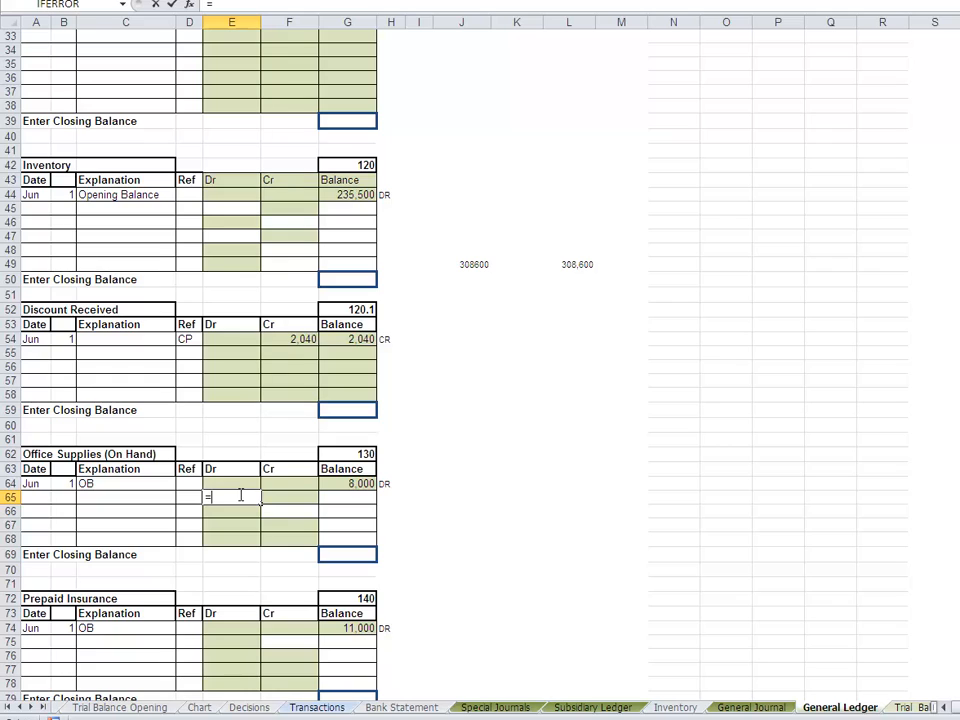
pyautogui.click(488, 707)
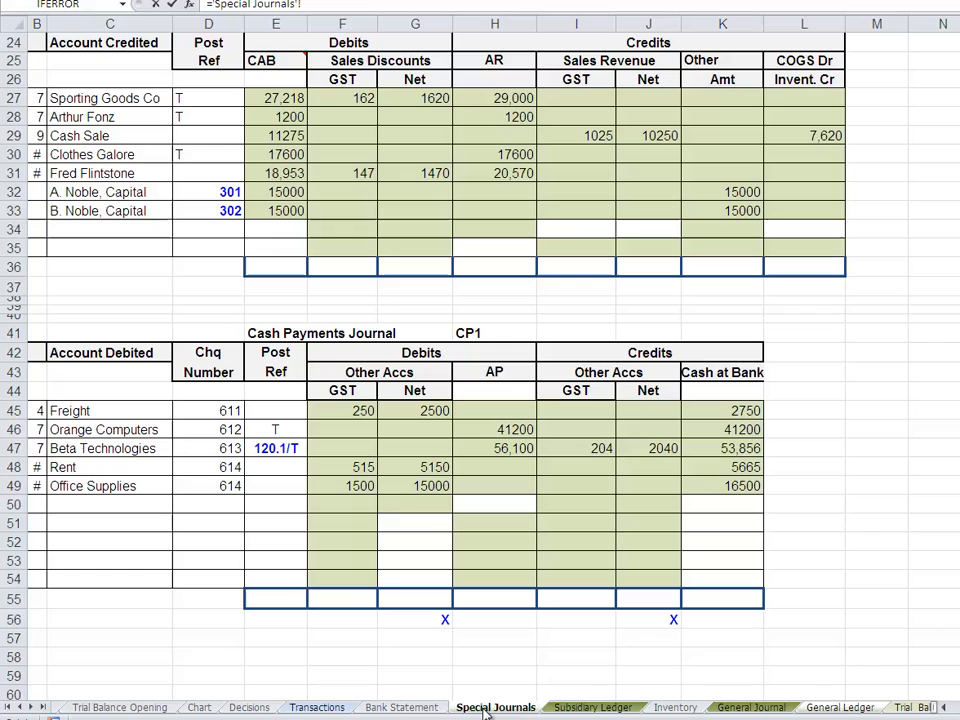
pyautogui.click(414, 482)
pyautogui.press('Return')
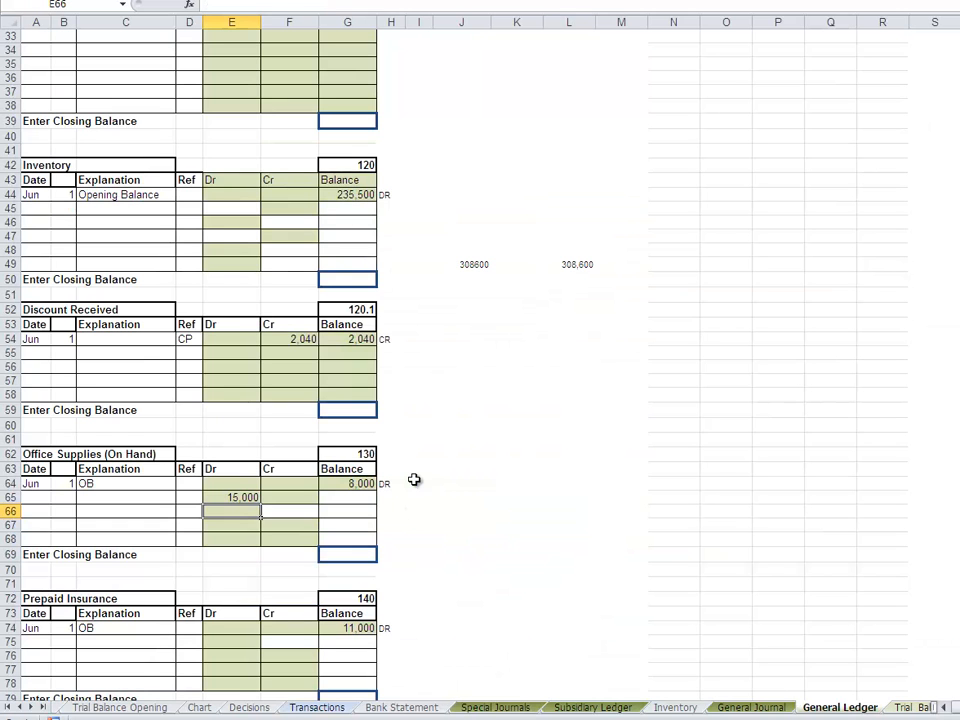
# - Calculate the Office Supplies (On Hand) running balance in G65 with the formula =G64+E65-F65
pyautogui.click(363, 497)
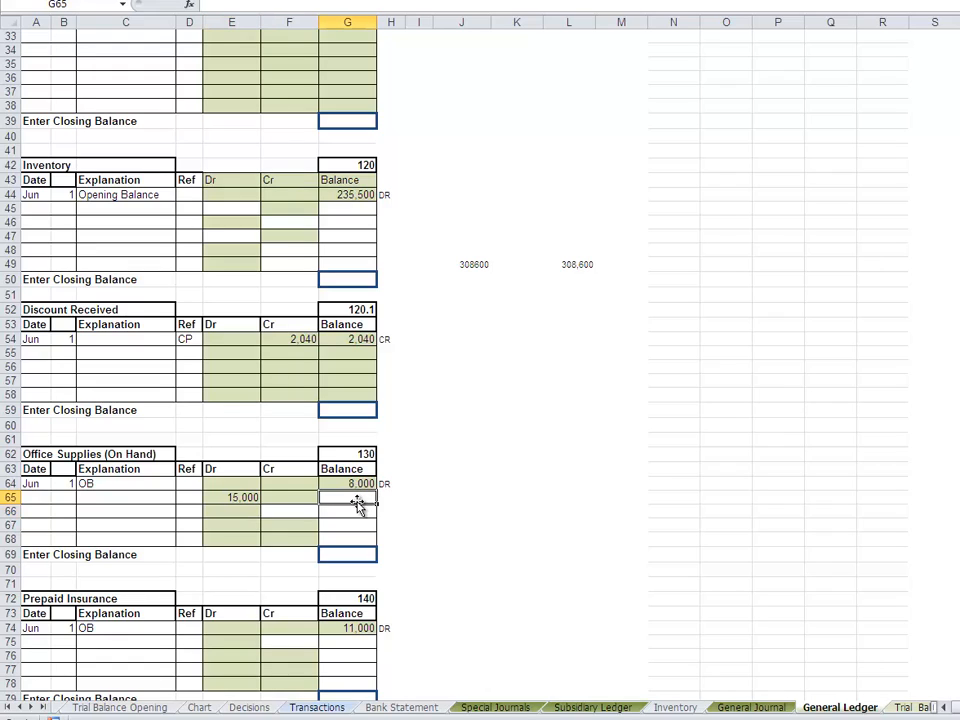
pyautogui.write('=')
pyautogui.click(346, 486)
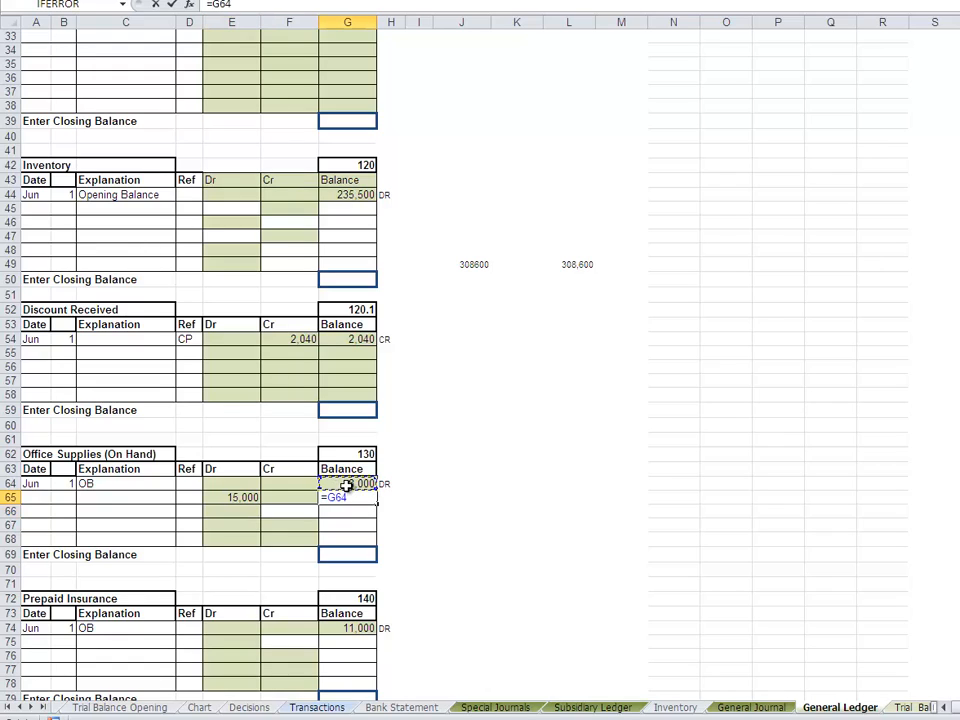
pyautogui.write('+')
pyautogui.click(227, 505)
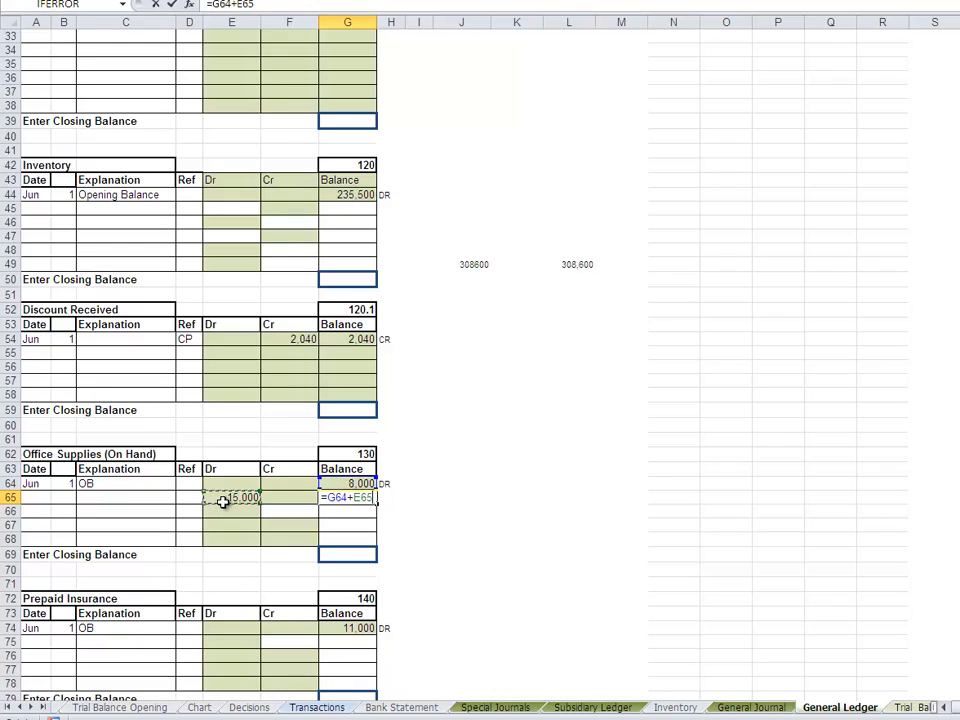
pyautogui.write('-')
pyautogui.click(280, 490)
pyautogui.click(279, 497)
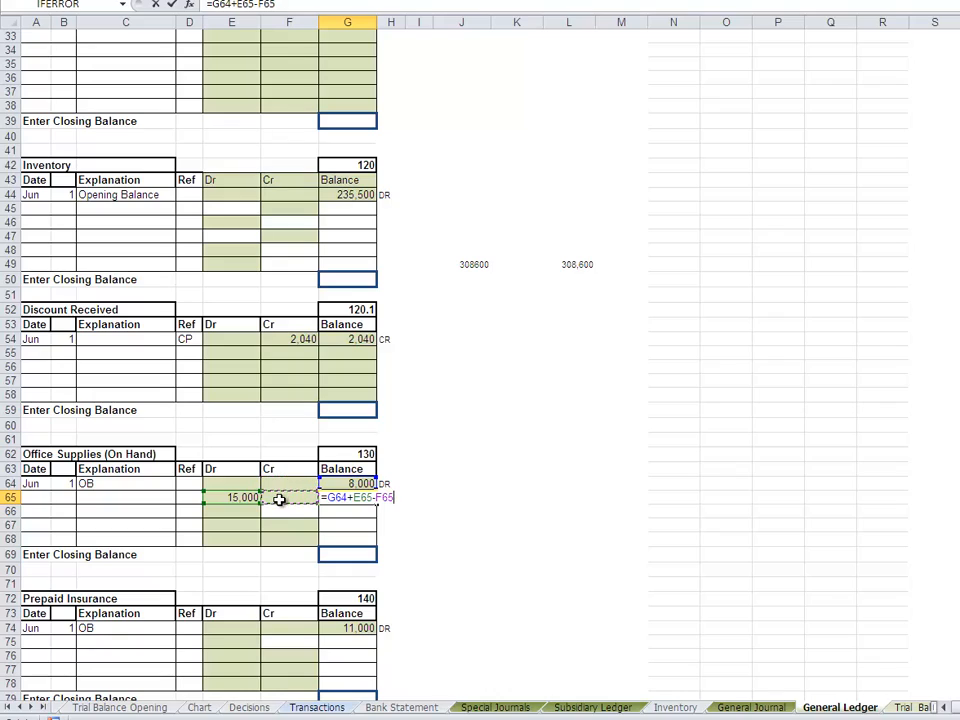
pyautogui.press('Return')
pyautogui.moveTo(321, 500); pyautogui.dragTo(354, 500)
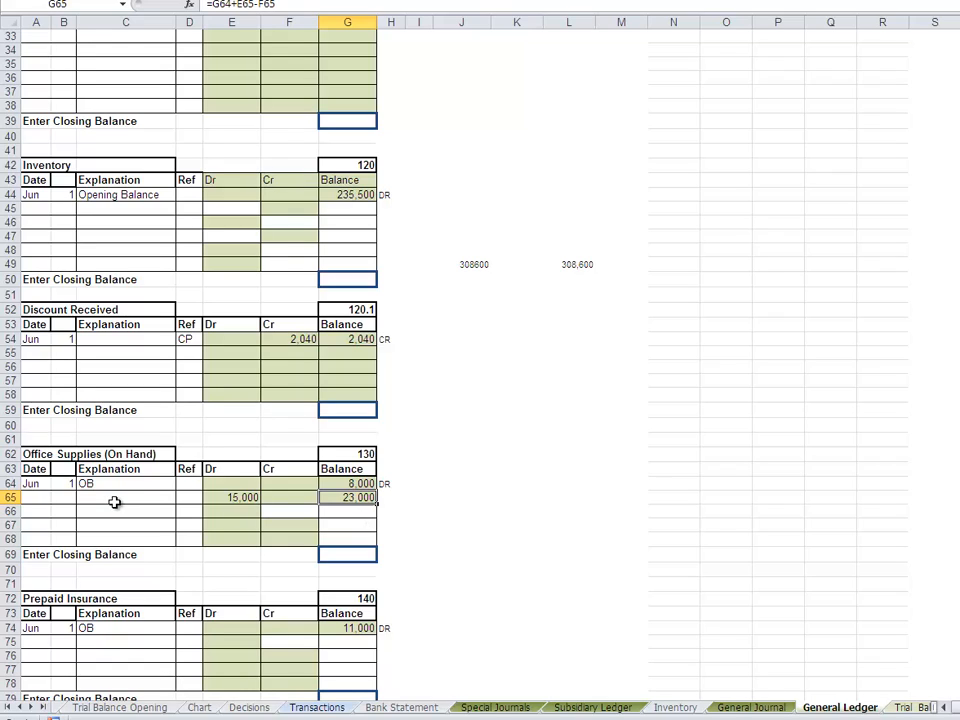
# - Date the new Office Supplies (On Hand) ledger posting Jun 15 in row 65
pyautogui.click(38, 497)
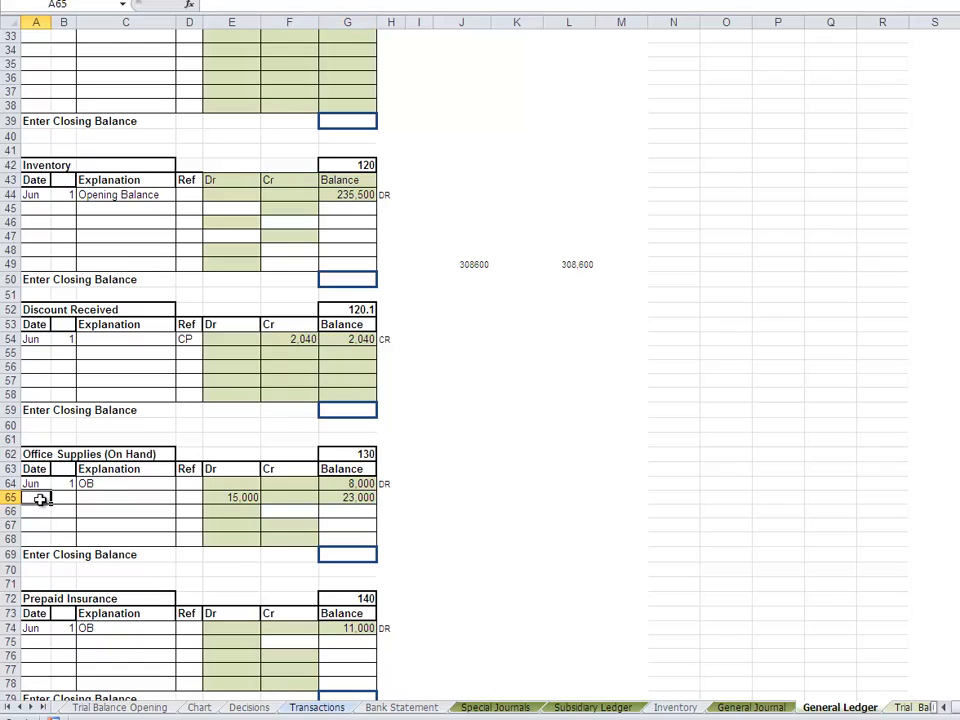
pyautogui.write('Jun')
pyautogui.press('Tab')
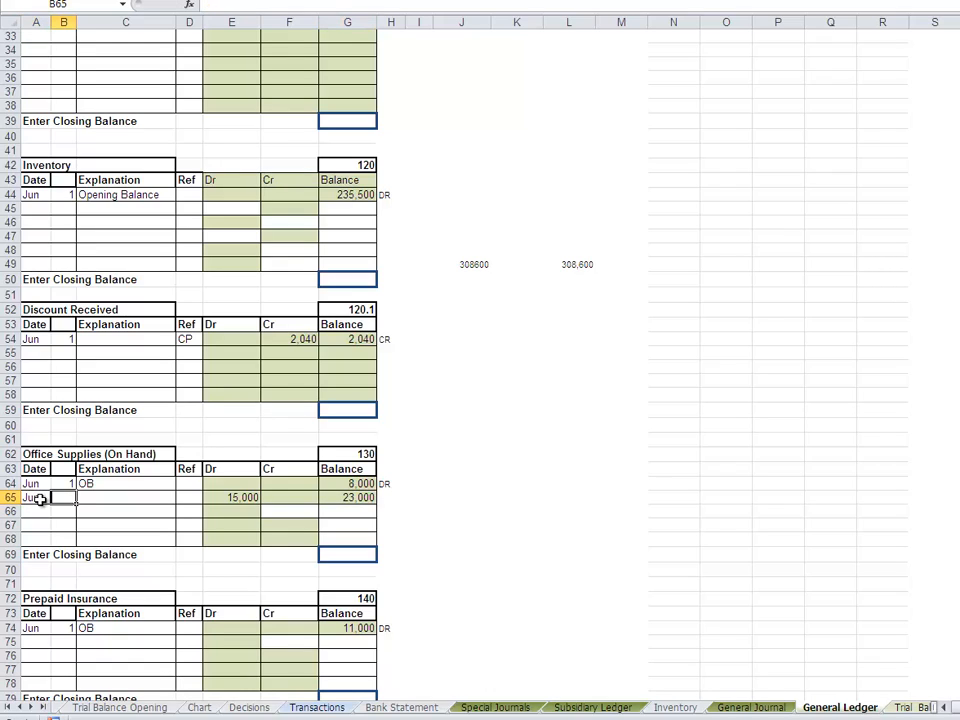
pyautogui.write('14')
pyautogui.press('BackSpace')
pyautogui.press('Return')
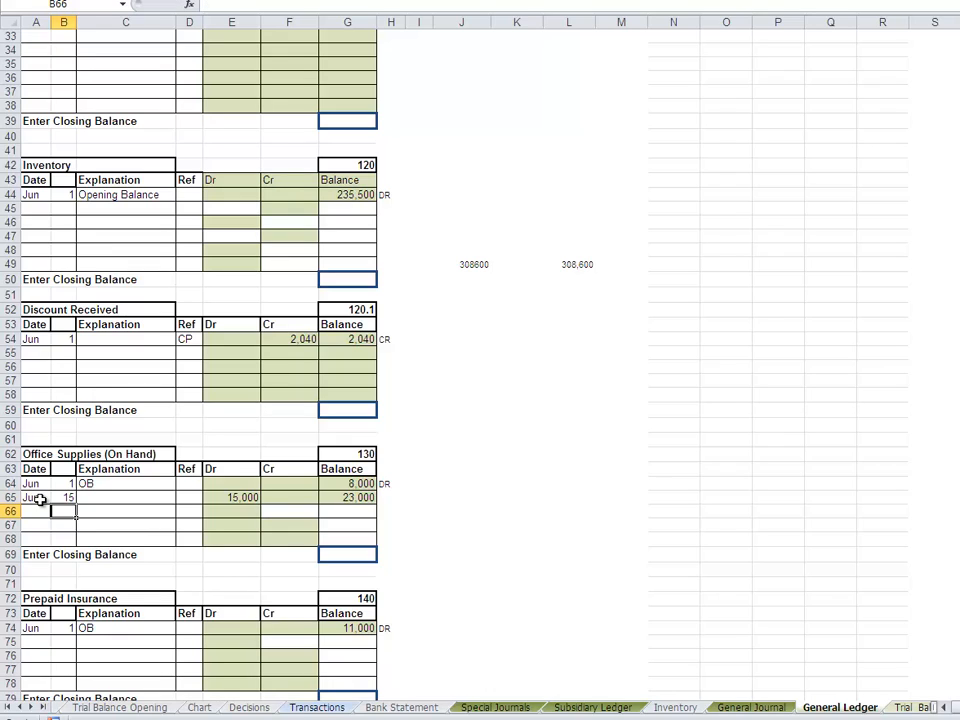
# - Enter CP as the reference for the 15 June Office Supplies (On Hand) posting in D65
pyautogui.moveTo(135, 540); pyautogui.dragTo(192, 497)
pyautogui.click(192, 497)
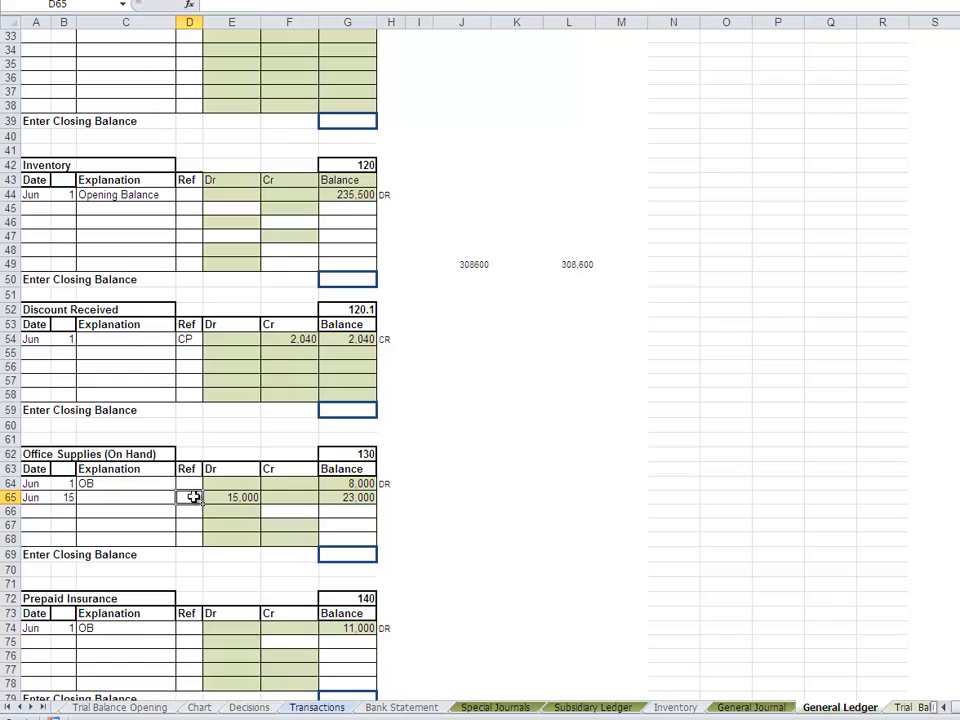
pyautogui.write('CP')
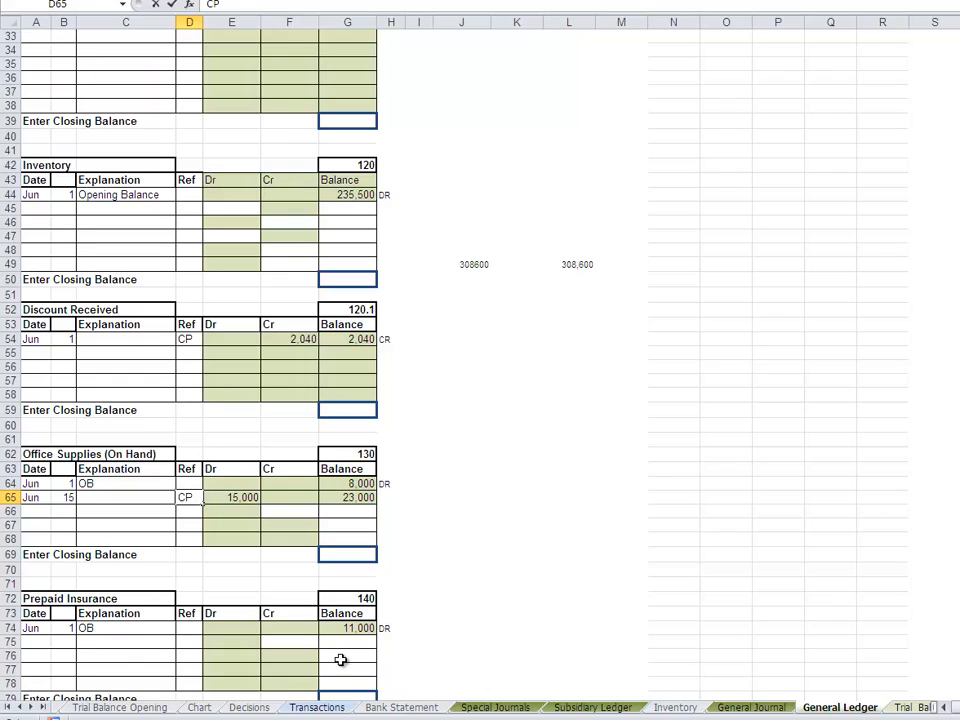
pyautogui.click(494, 707)
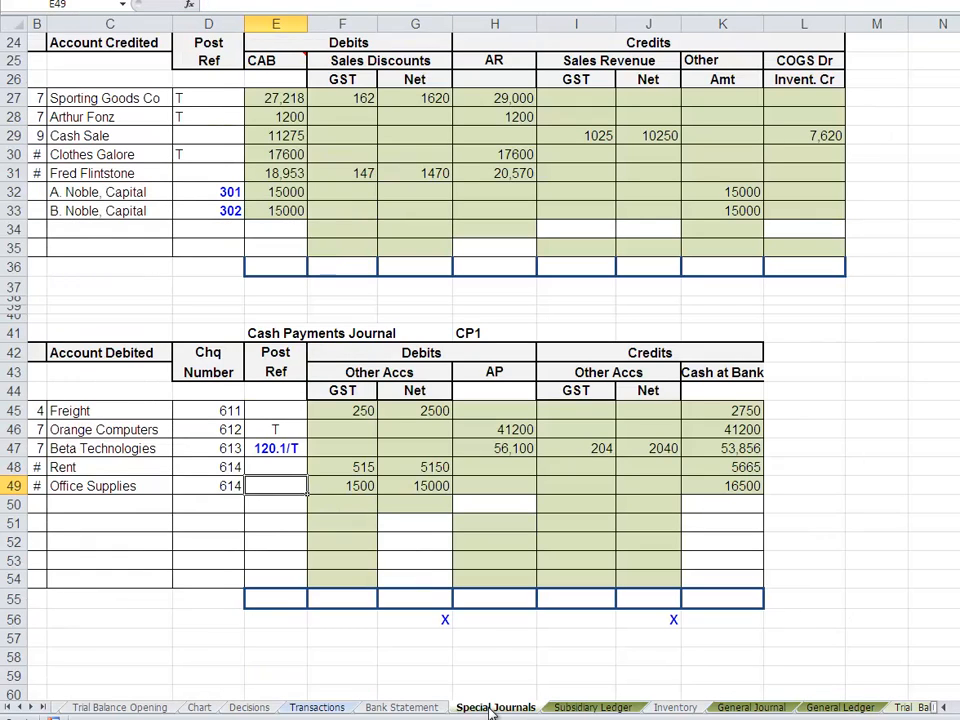
# - Fill the office supplies Post Ref in E49 of the Cash Payments Journal with the ledger account number, using ='General Ledger'!G62
pyautogui.click(318, 707)
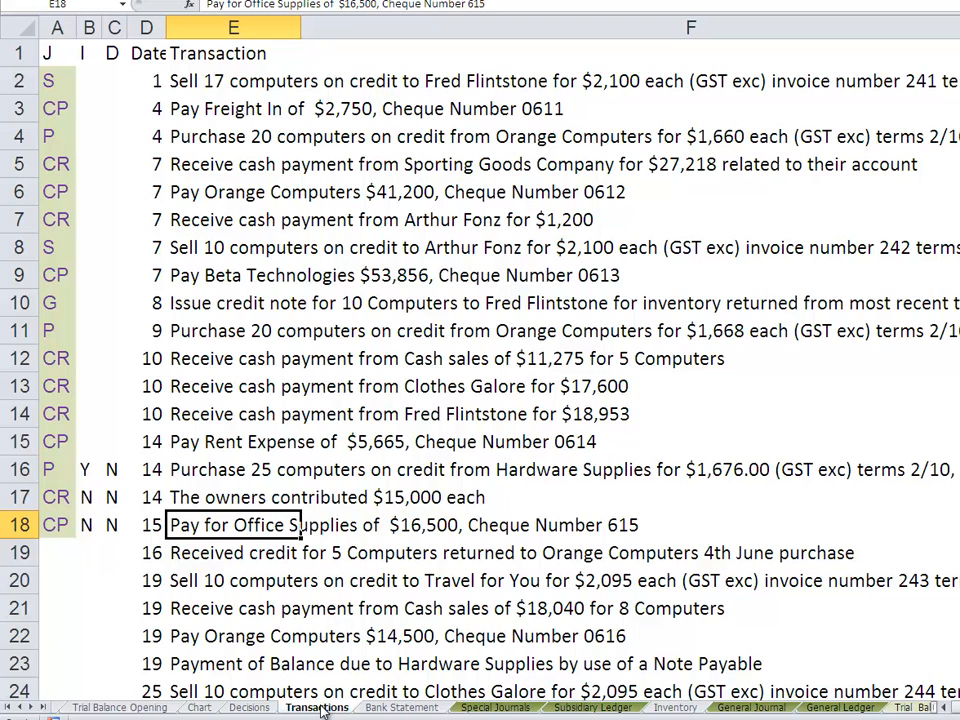
pyautogui.click(494, 707)
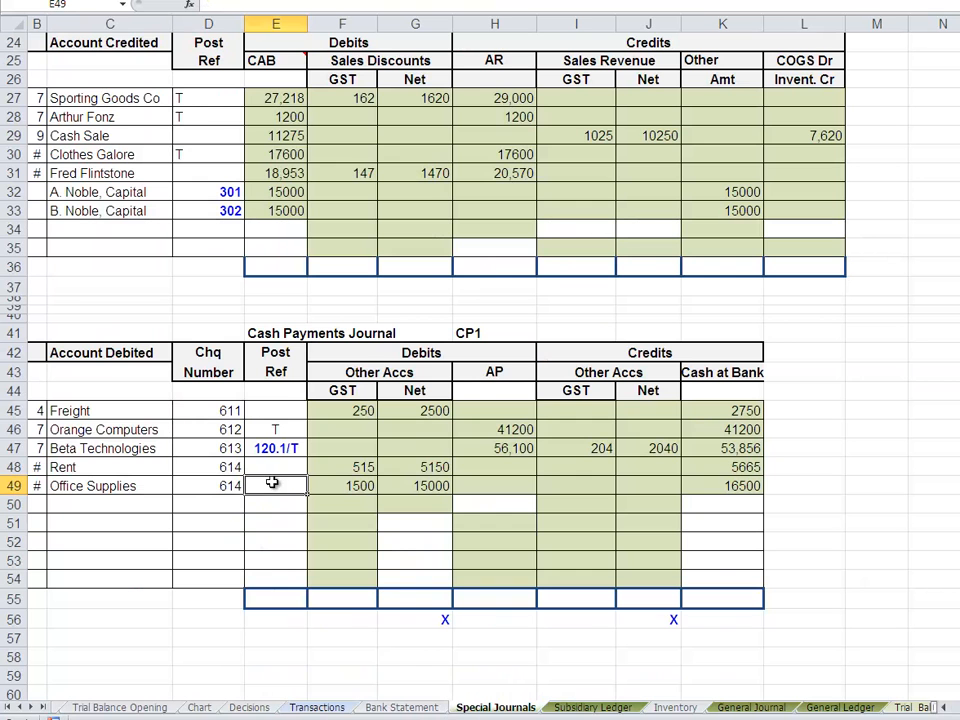
pyautogui.write('=')
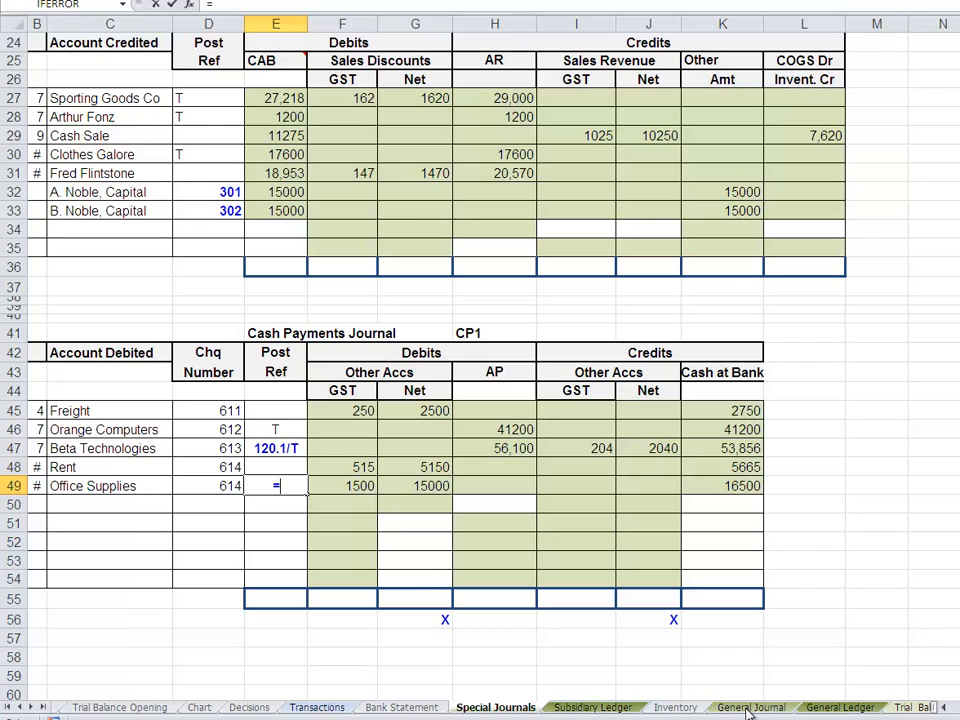
pyautogui.click(840, 707)
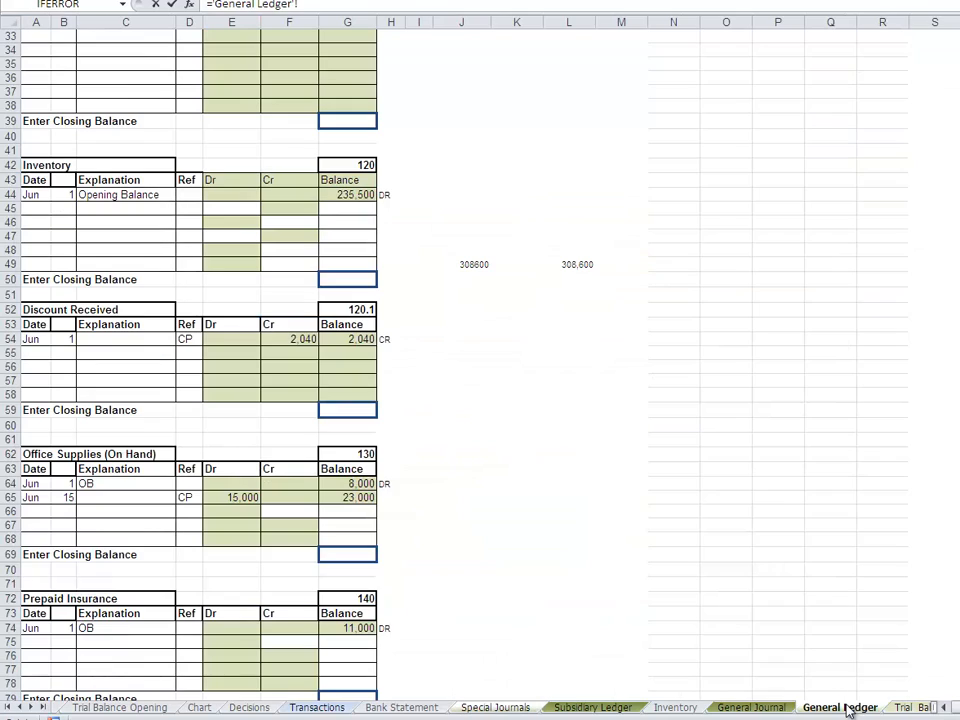
pyautogui.click(352, 453)
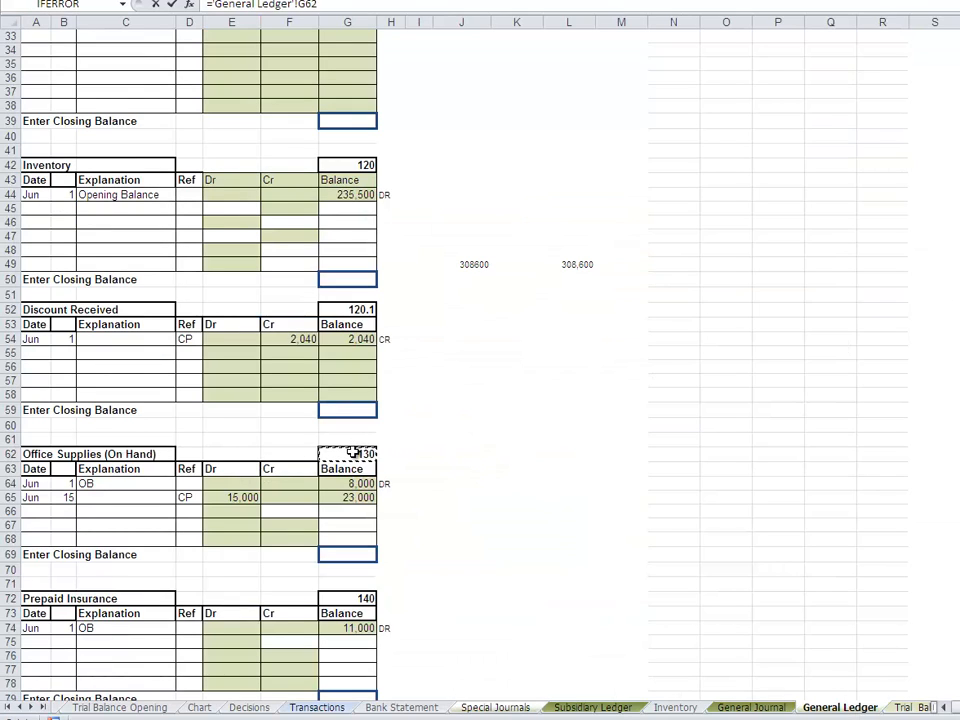
pyautogui.press('Return')
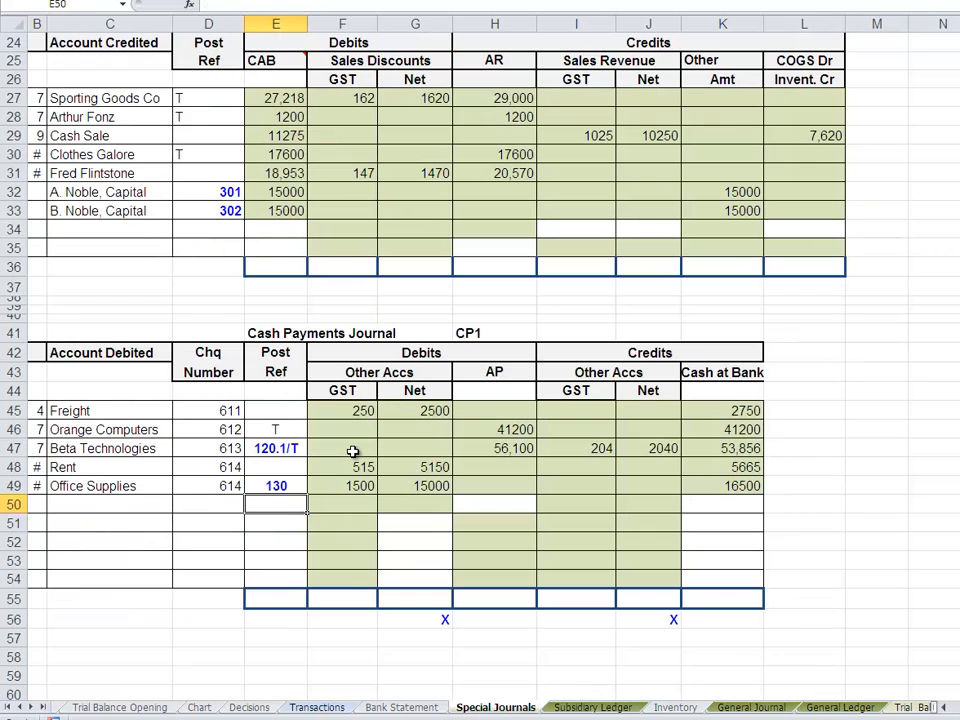
# - Fill the freight Post Ref in E45 of the Cash Payments Journal with the Freight in account number, using ='General Ledger'!G244
pyautogui.click(288, 416)
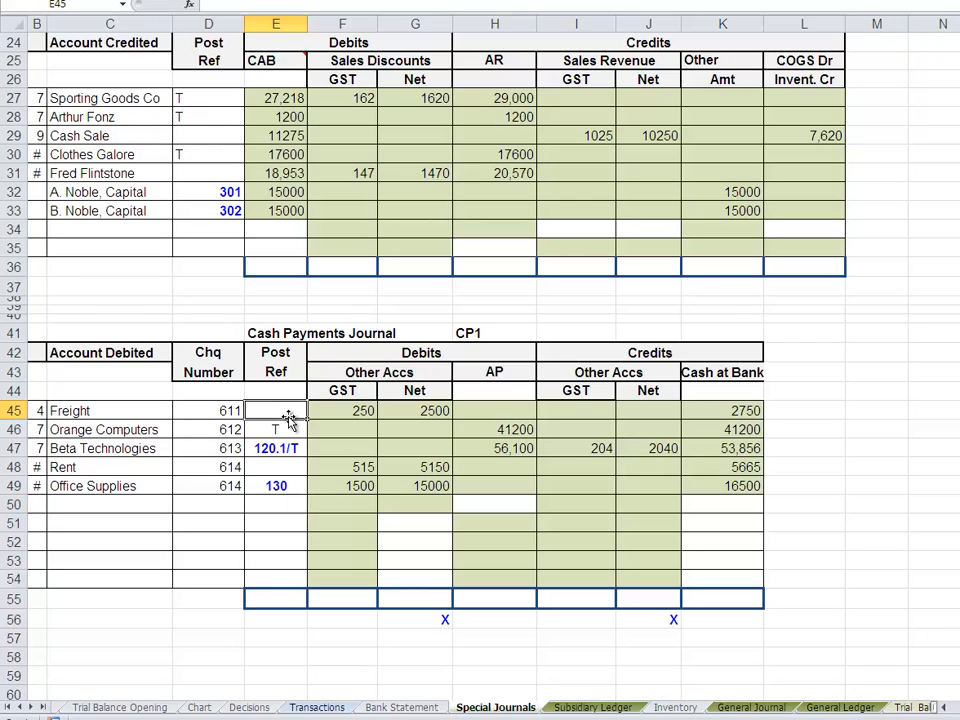
pyautogui.write('=')
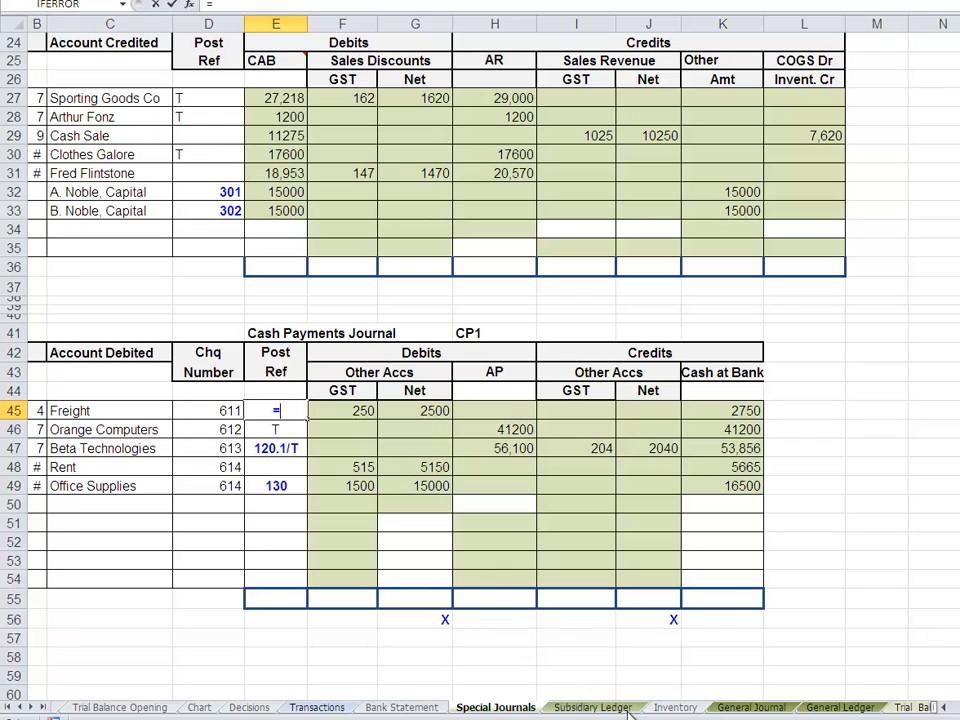
pyautogui.click(840, 707)
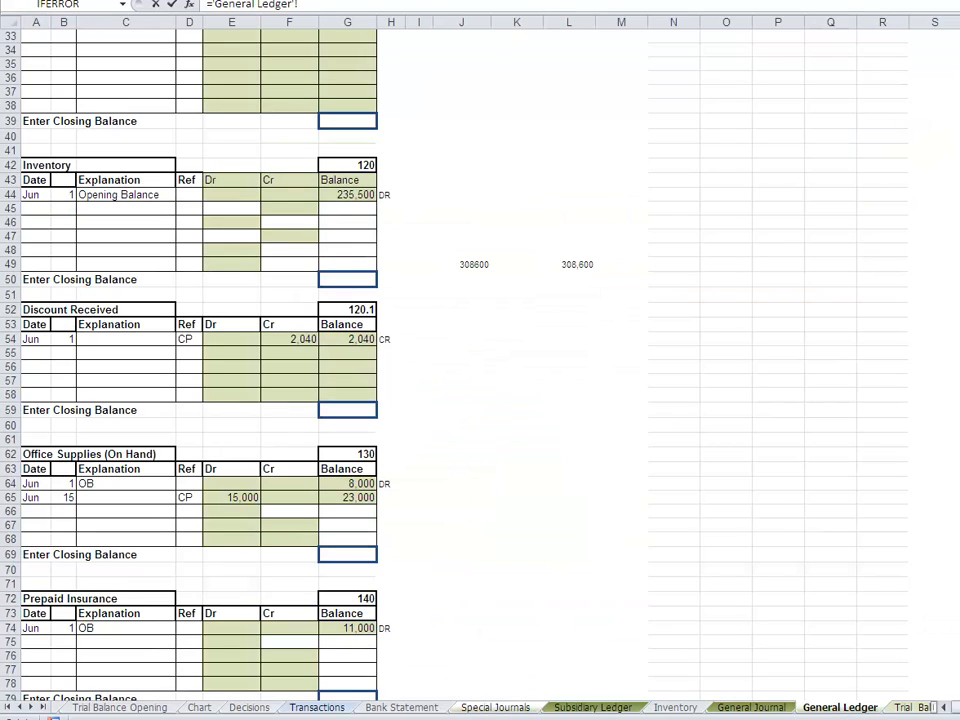
pyautogui.scroll(11, 195, 360)
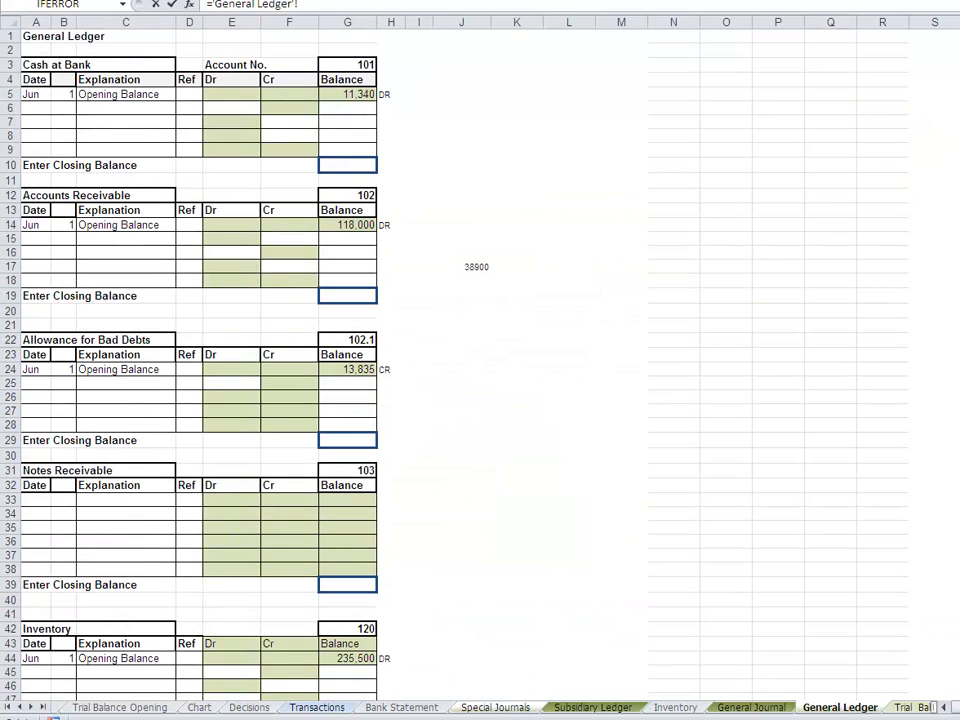
pyautogui.scroll(-7, 195, 360)
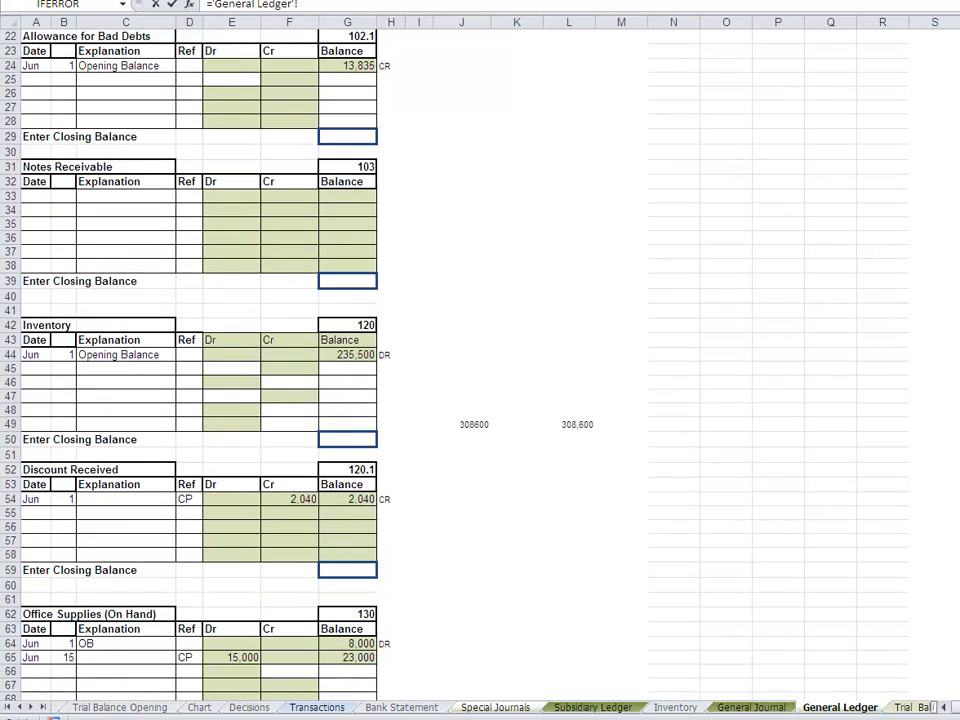
pyautogui.scroll(-20, 195, 360)
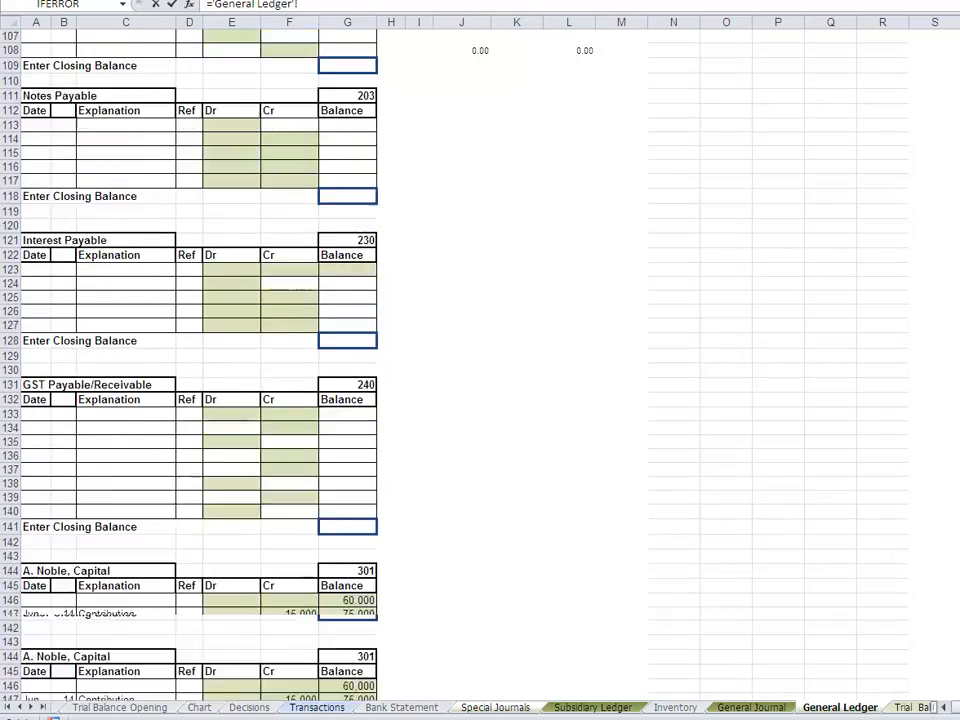
pyautogui.scroll(-20, 195, 360)
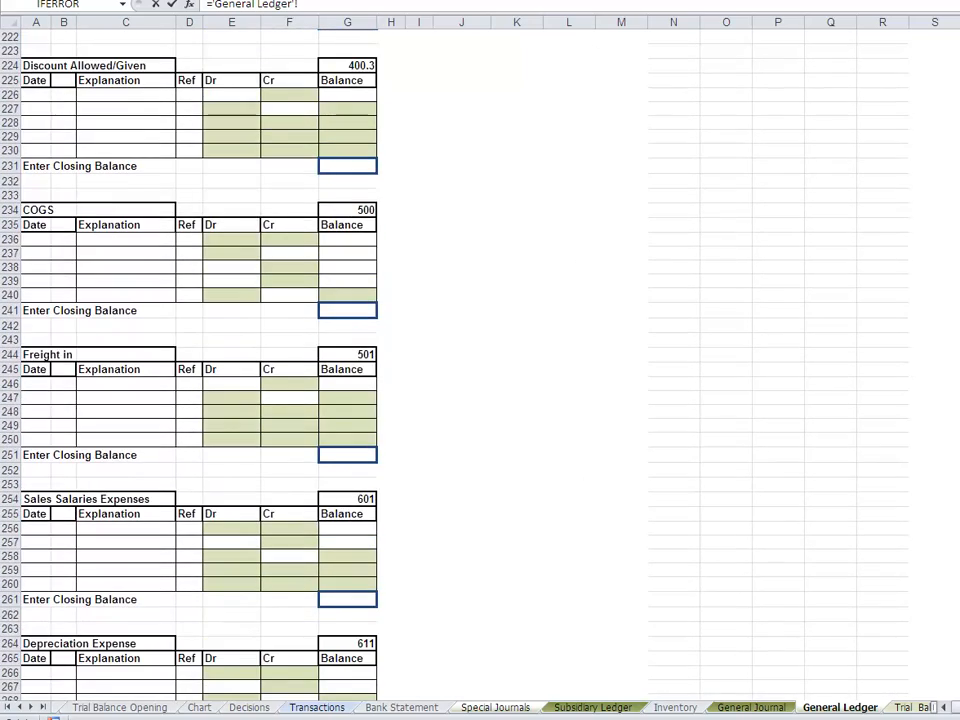
pyautogui.scroll(1, 579, 431)
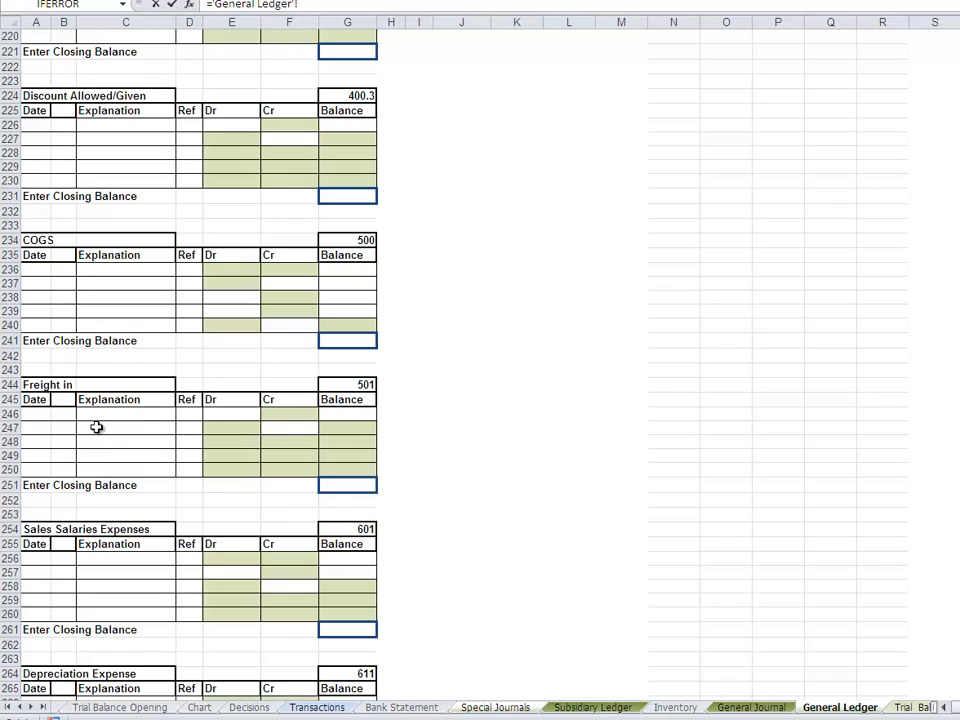
pyautogui.click(274, 431)
pyautogui.click(352, 385)
pyautogui.press('Return')
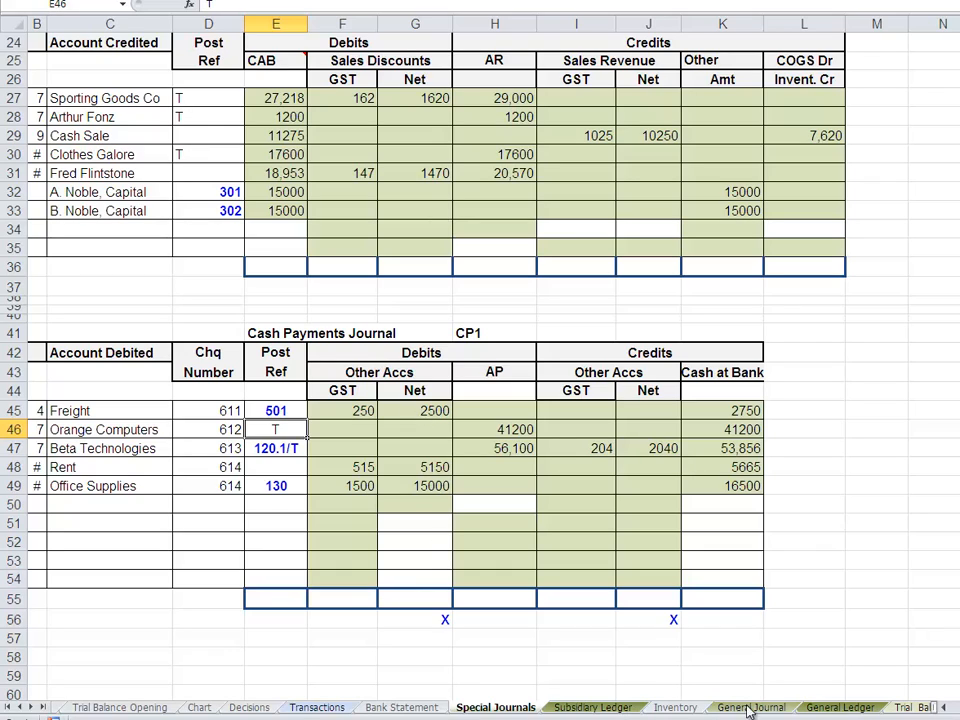
# - Post the freight net amount to the Freight in ledger's debit cell E246 by linking it to G45 of Special Journals
pyautogui.click(845, 708)
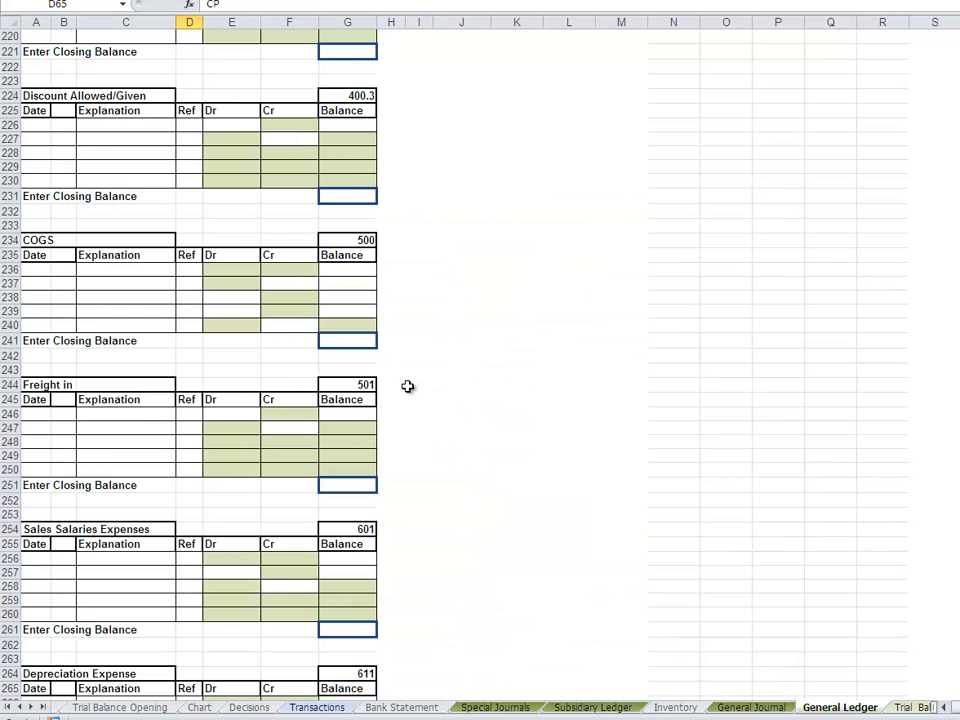
pyautogui.click(237, 414)
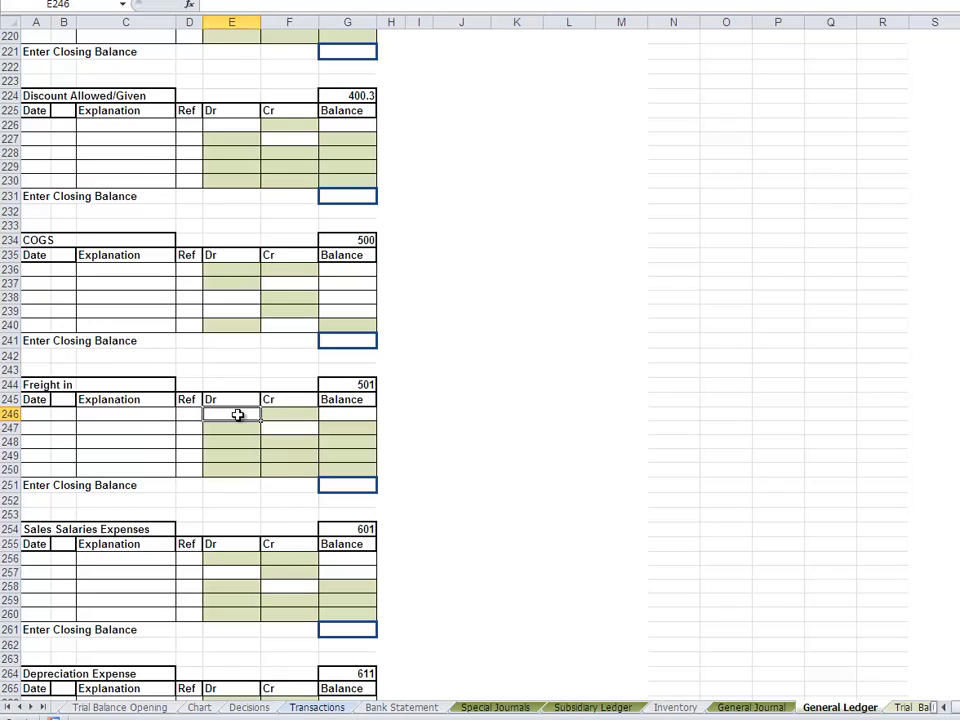
pyautogui.write('=')
pyautogui.click(497, 710)
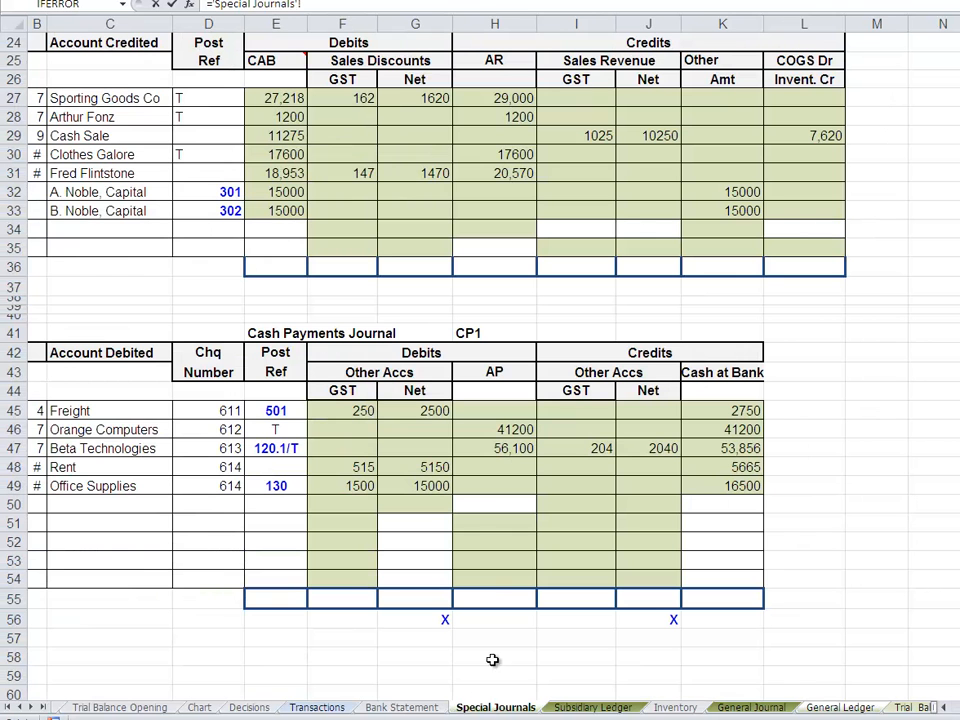
pyautogui.click(424, 411)
pyautogui.press('Return')
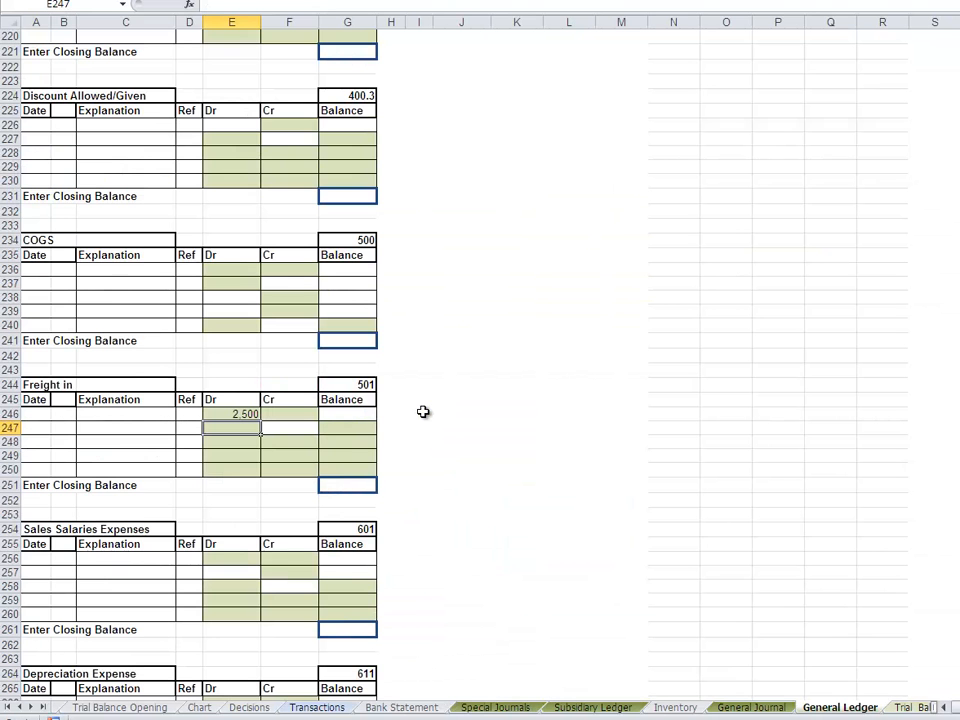
# - Calculate the Freight in balance in G246 of the General Ledger with the formula =E246+F246
pyautogui.click(350, 413)
pyautogui.write('=')
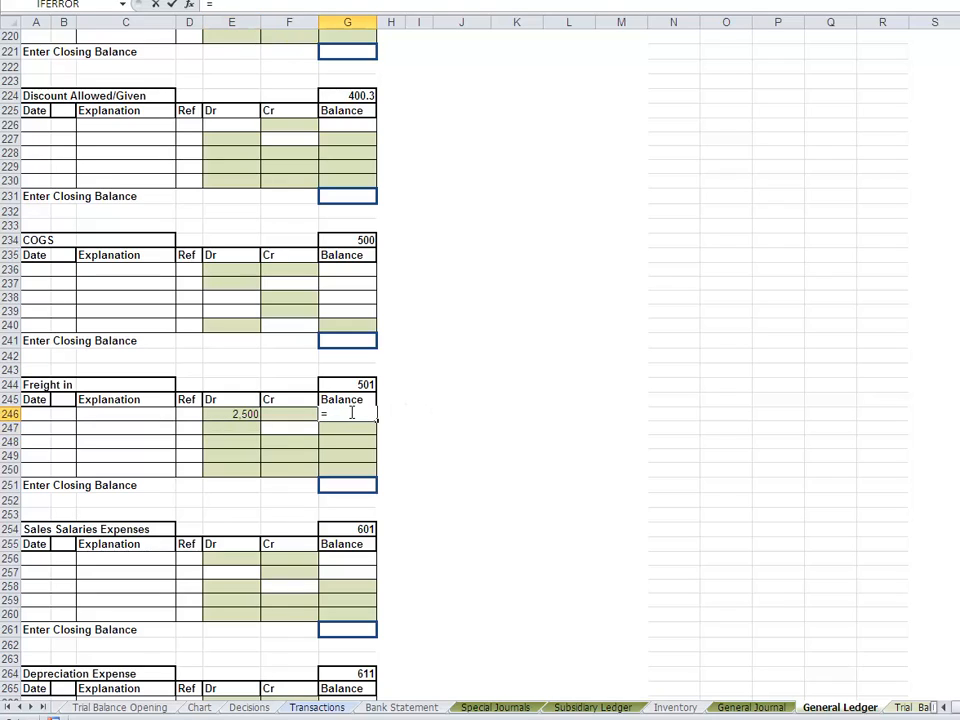
pyautogui.click(213, 418)
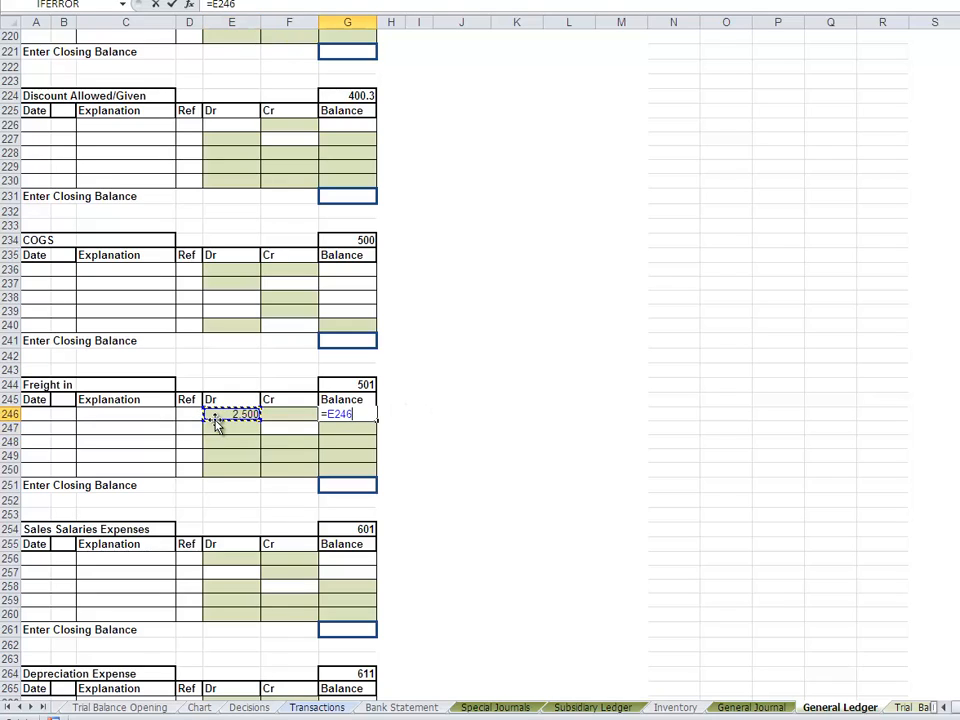
pyautogui.write('+')
pyautogui.click(272, 415)
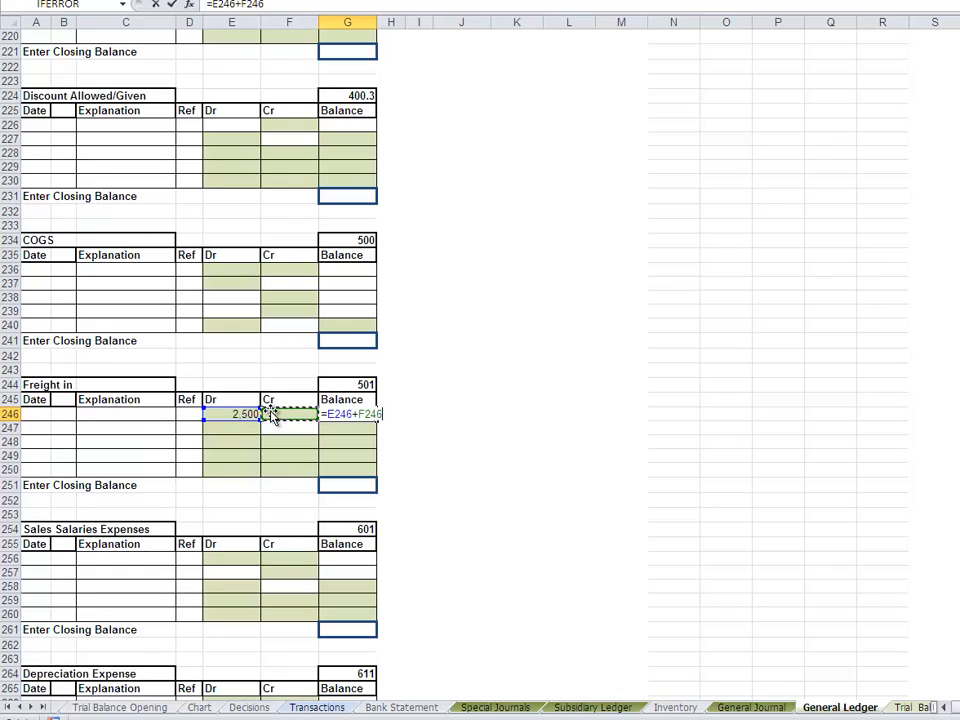
pyautogui.press('Return')
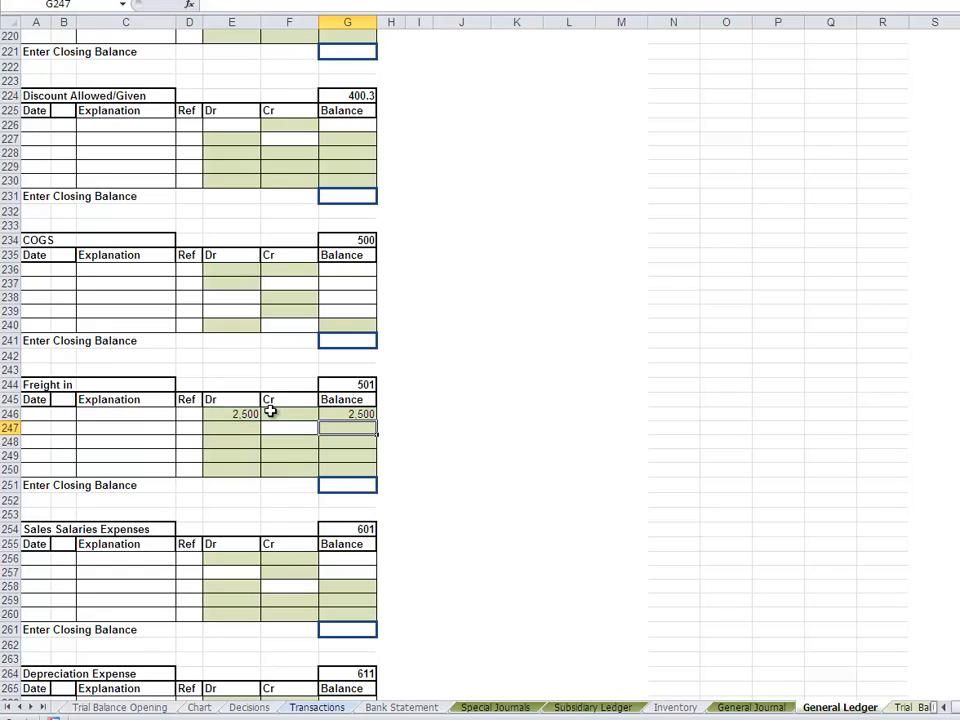
# - Date the Freight in ledger posting in row 246 Jun 4 and enter CP as its reference
pyautogui.click(38, 414)
pyautogui.write('Jun')
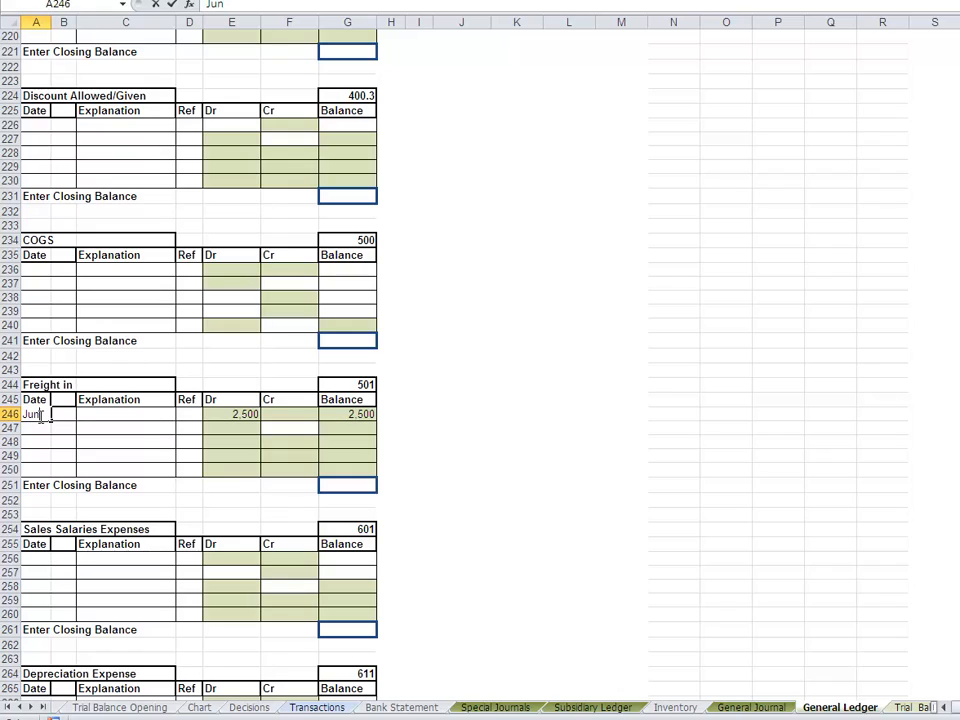
pyautogui.press('Tab')
pyautogui.write('4')
pyautogui.press('Tab')
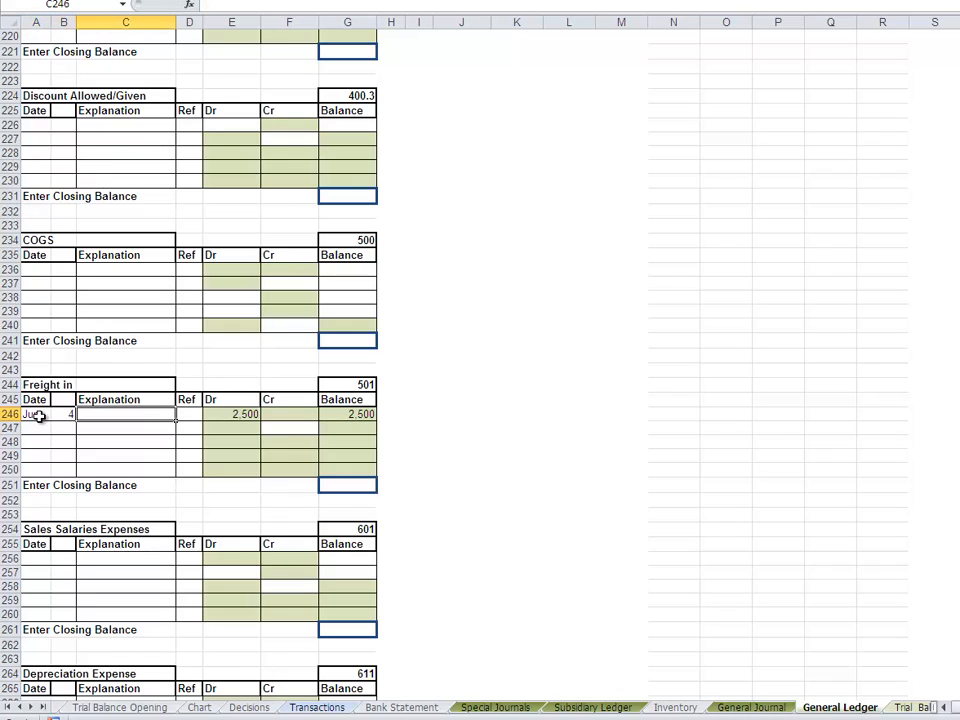
pyautogui.press('Tab')
pyautogui.write('C')
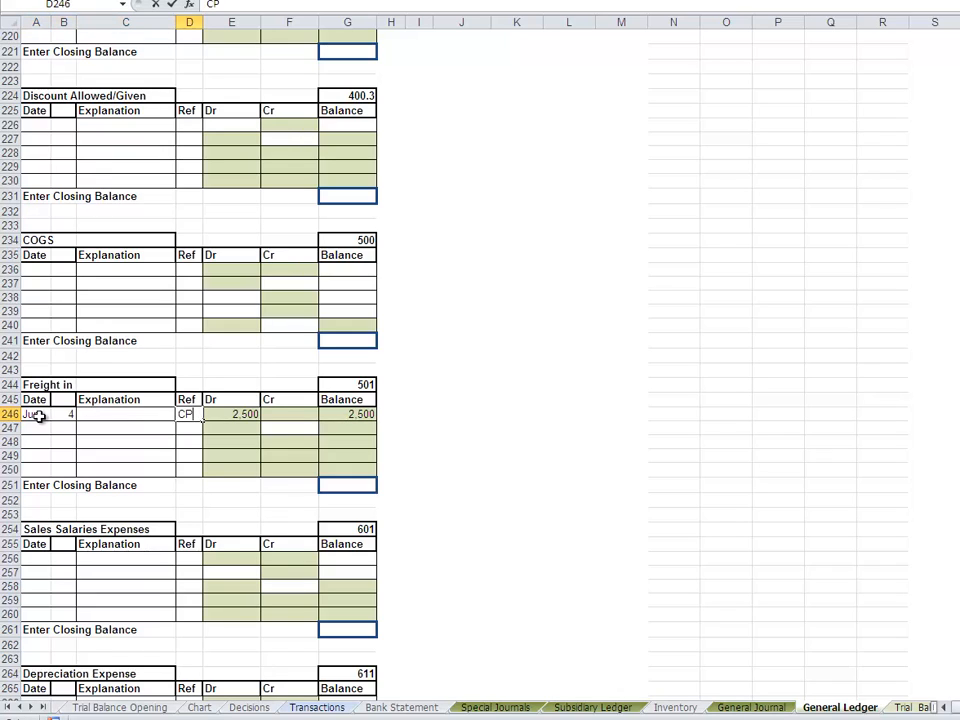
pyautogui.press('Return')
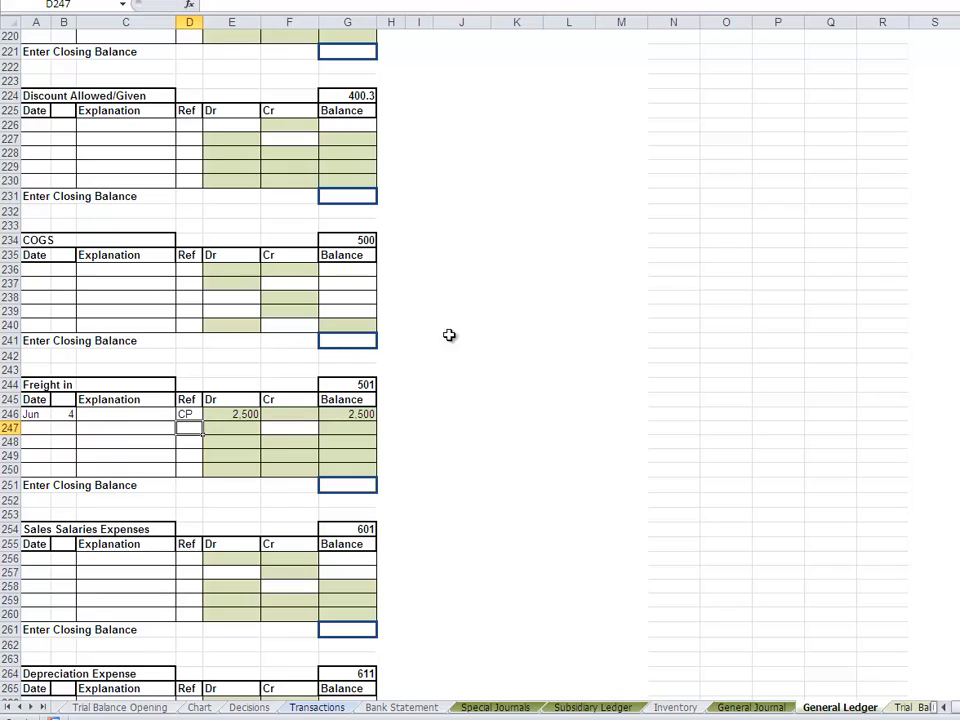